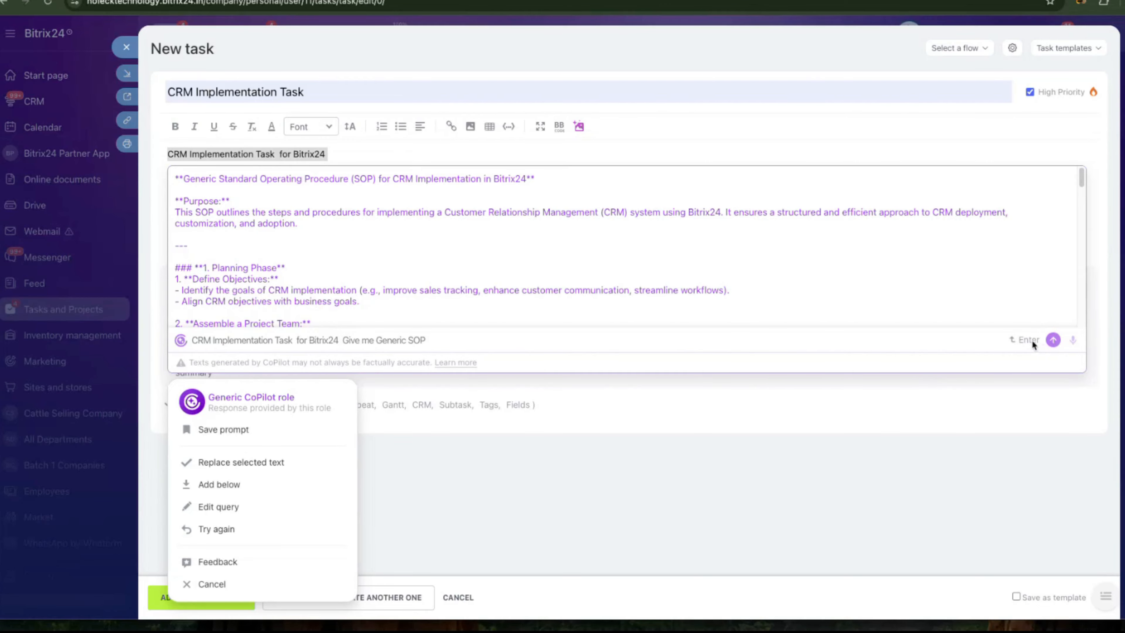
Have CoPilot generate the CRM implementation text and replace the selected task description with it
left_click(1032, 341)
left_click(1053, 339)
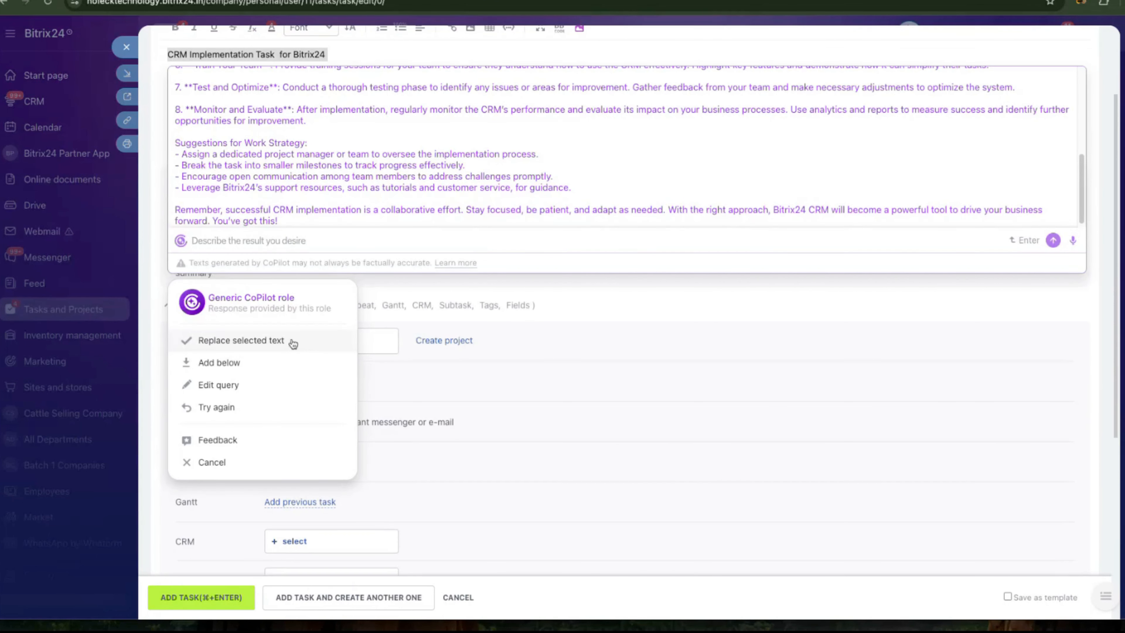
left_click(241, 340)
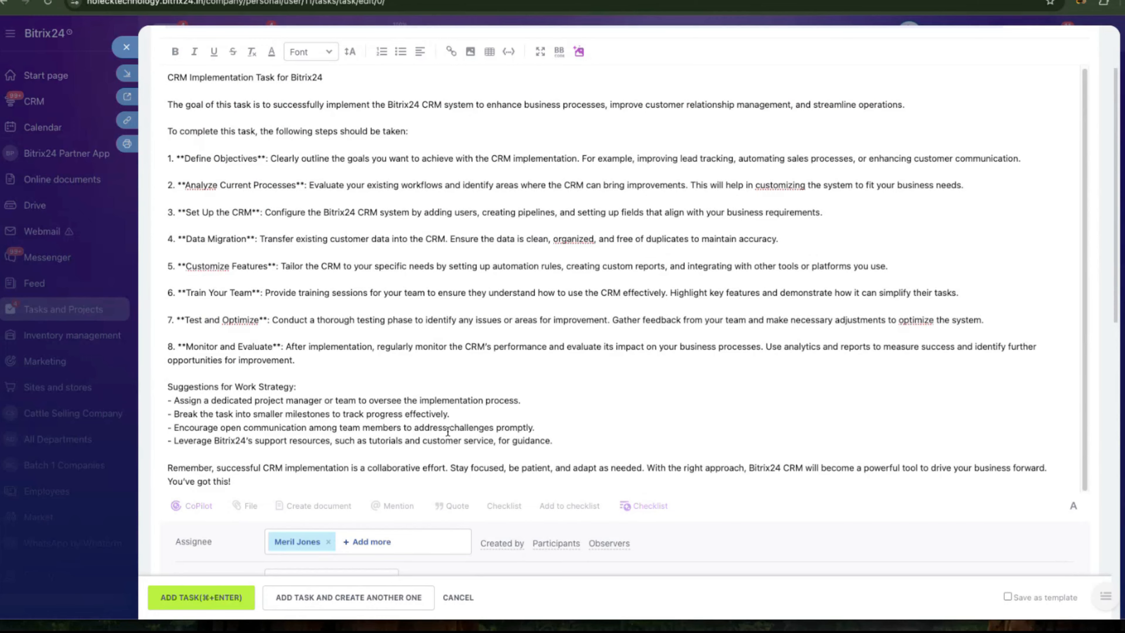
Generate a CoPilot checklist from the task description and look over its items
left_click(659, 509)
scroll(525, 475, "down", 5)
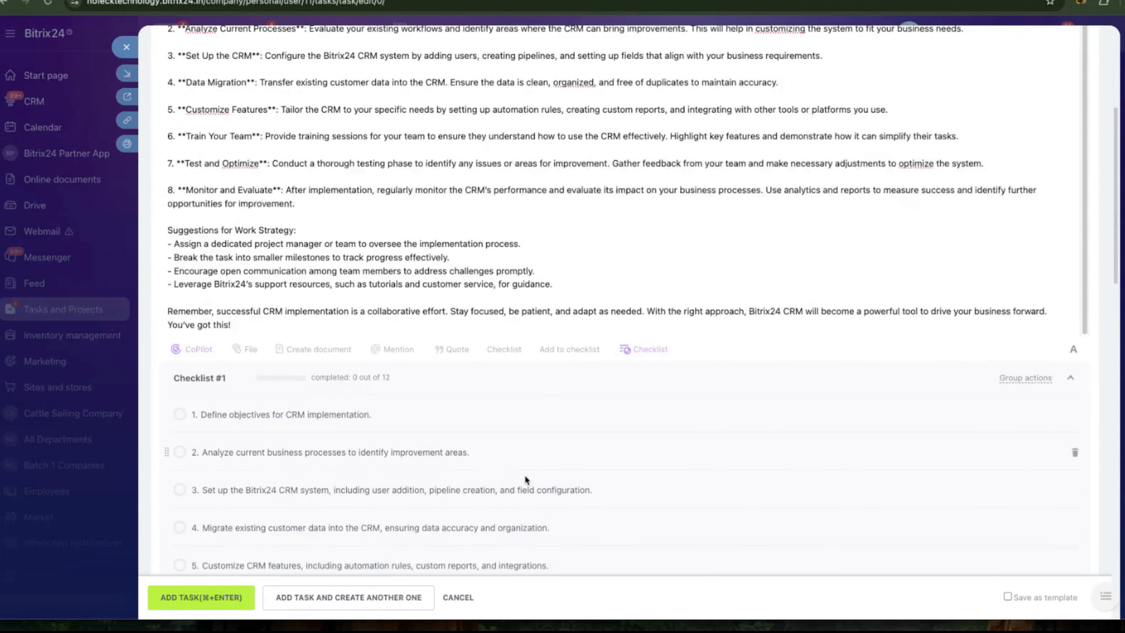
scroll(525, 475, "down", 1)
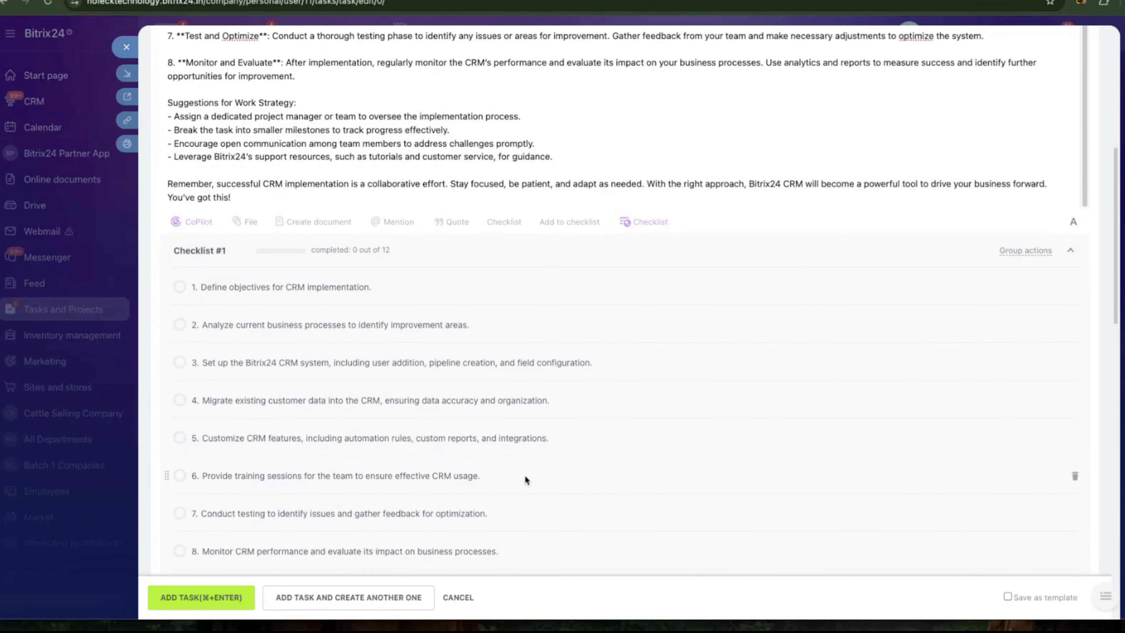
Mark the first five checklist items complete, from defining objectives through customizing CRM features
scroll(525, 475, "down", 3)
left_click(180, 128)
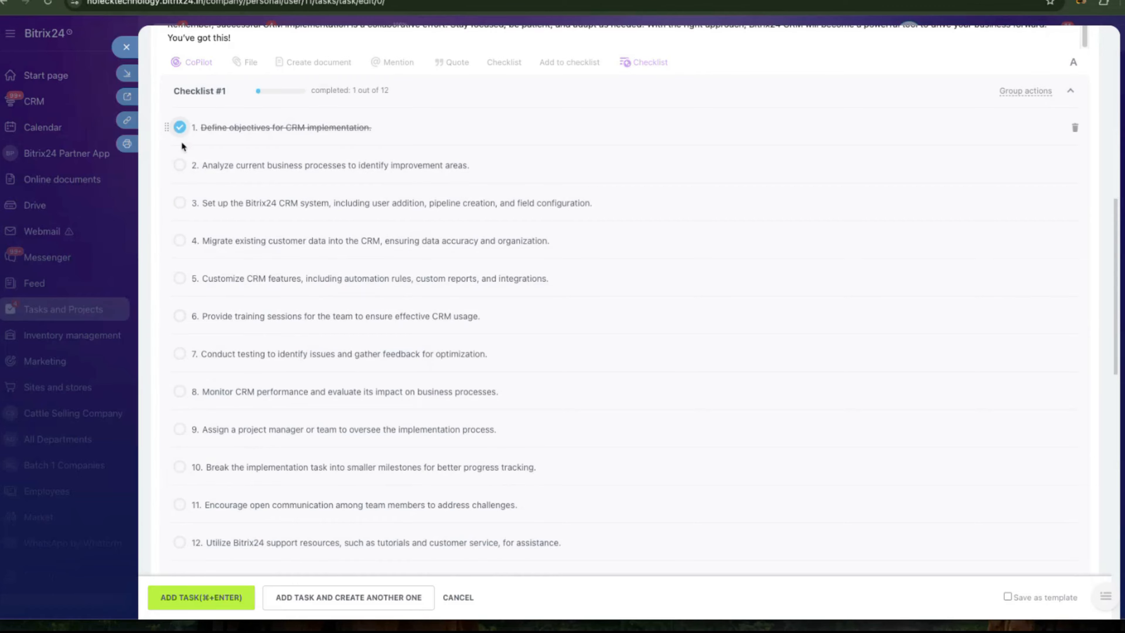
left_click(179, 165)
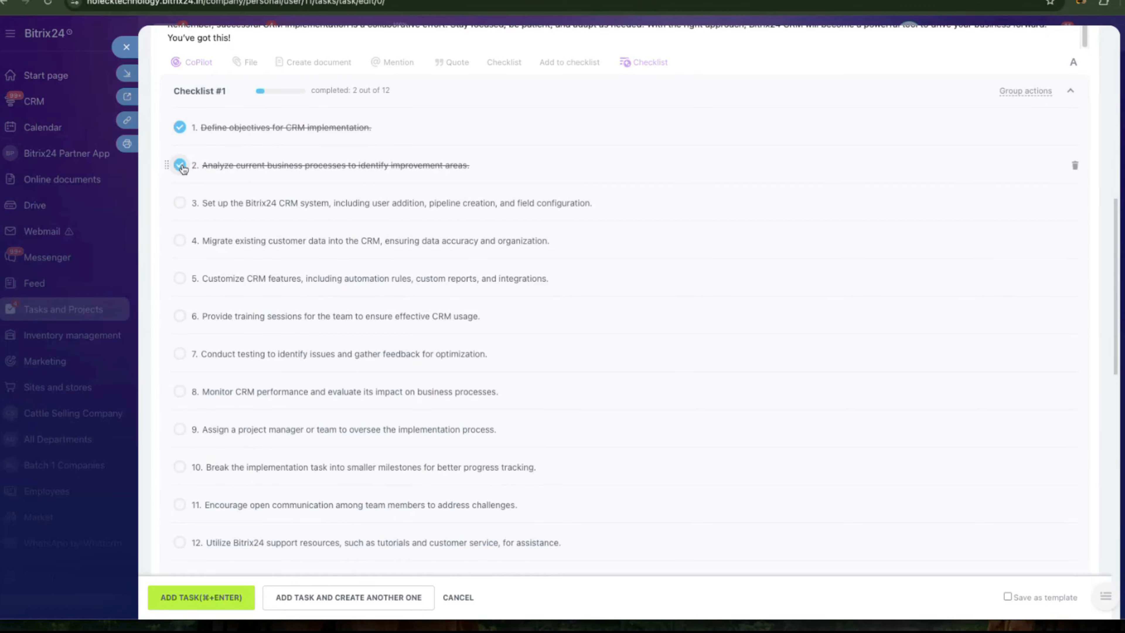
left_click(181, 205)
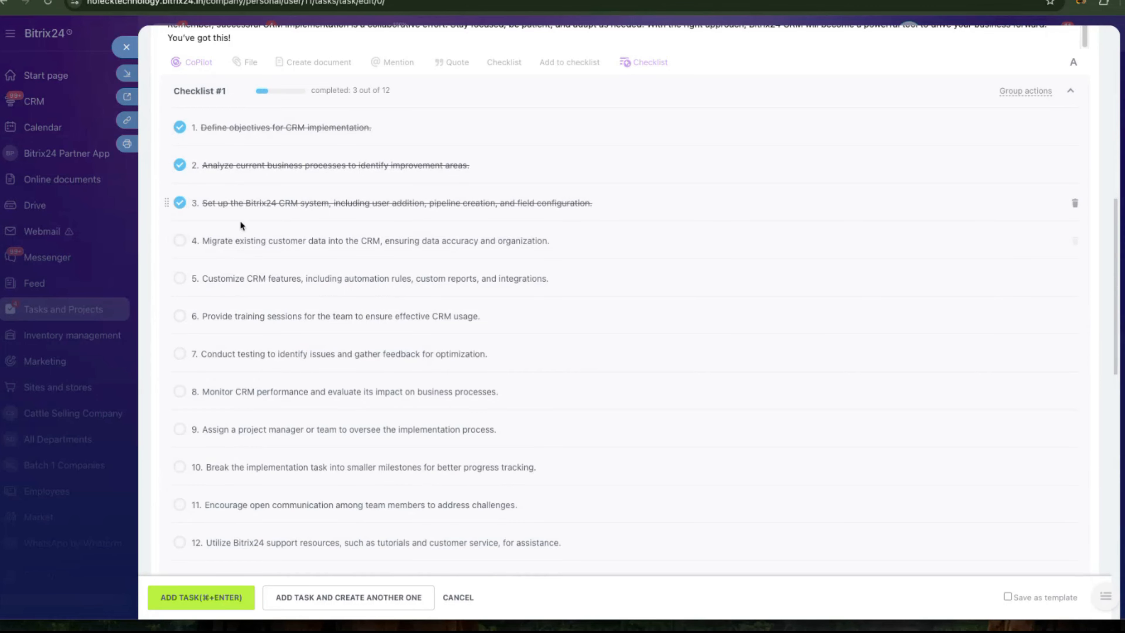
left_click(179, 241)
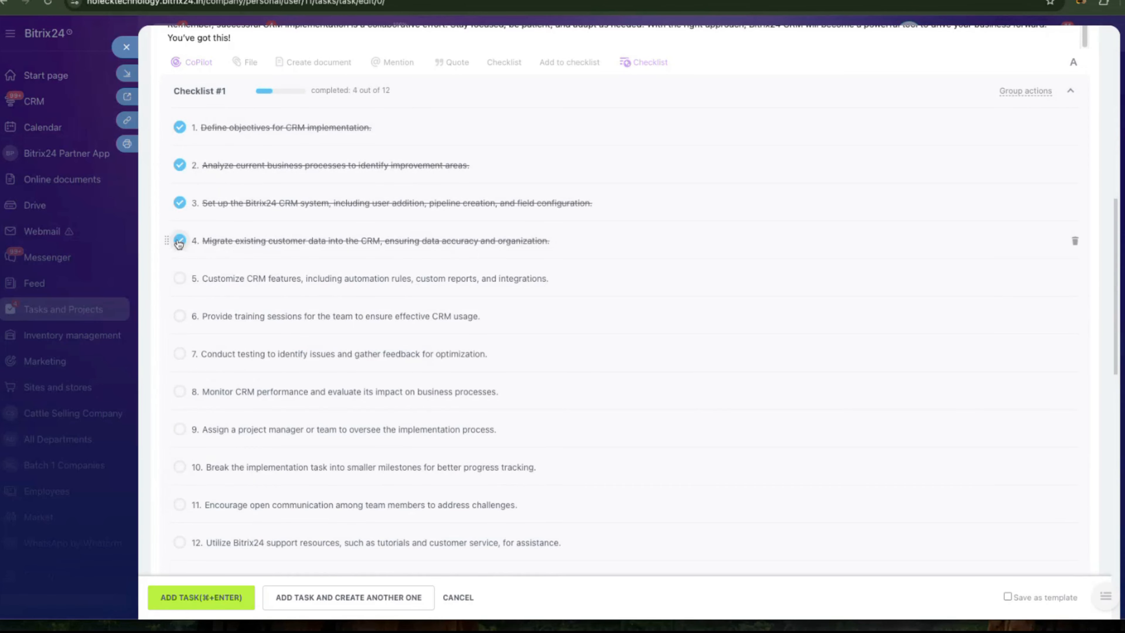
left_click(180, 279)
scroll(182, 283, "down", 3)
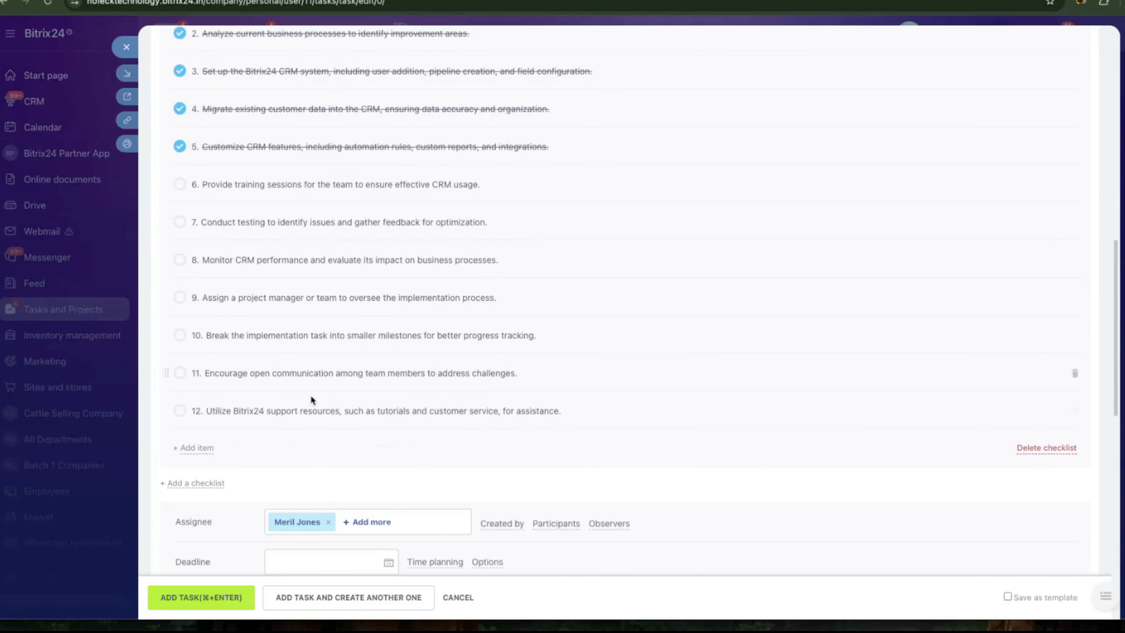
scroll(339, 315, "down", 1)
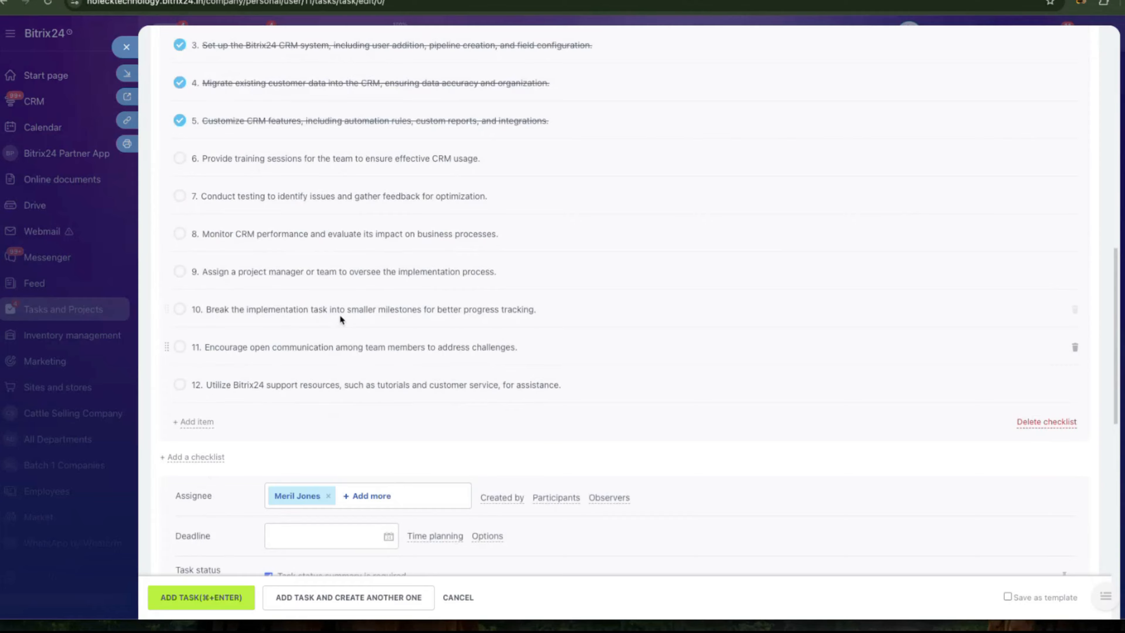
Attach Logo.png from the Desktop folder to the task
scroll(340, 315, "up", 10)
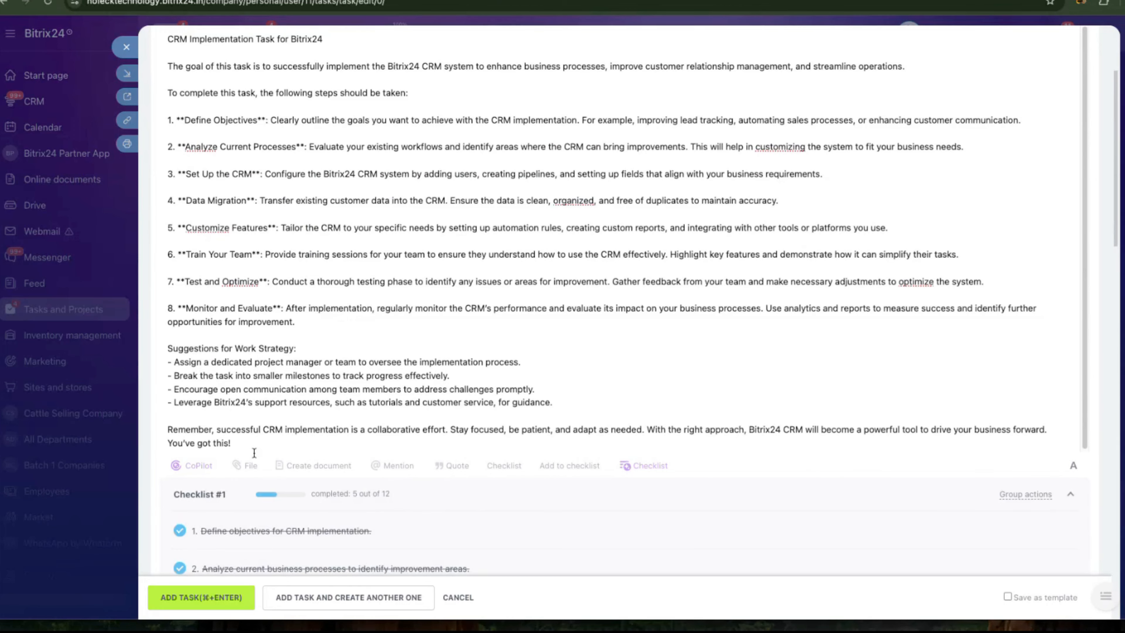
left_click(246, 465)
scroll(297, 470, "down", 1)
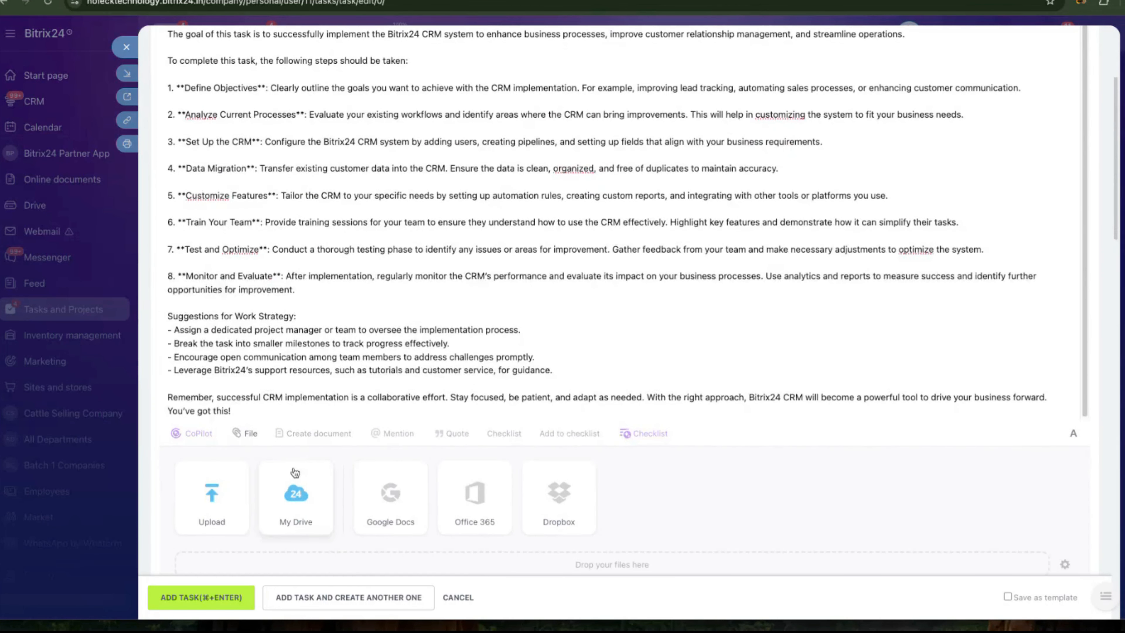
left_click(212, 495)
left_click(562, 312)
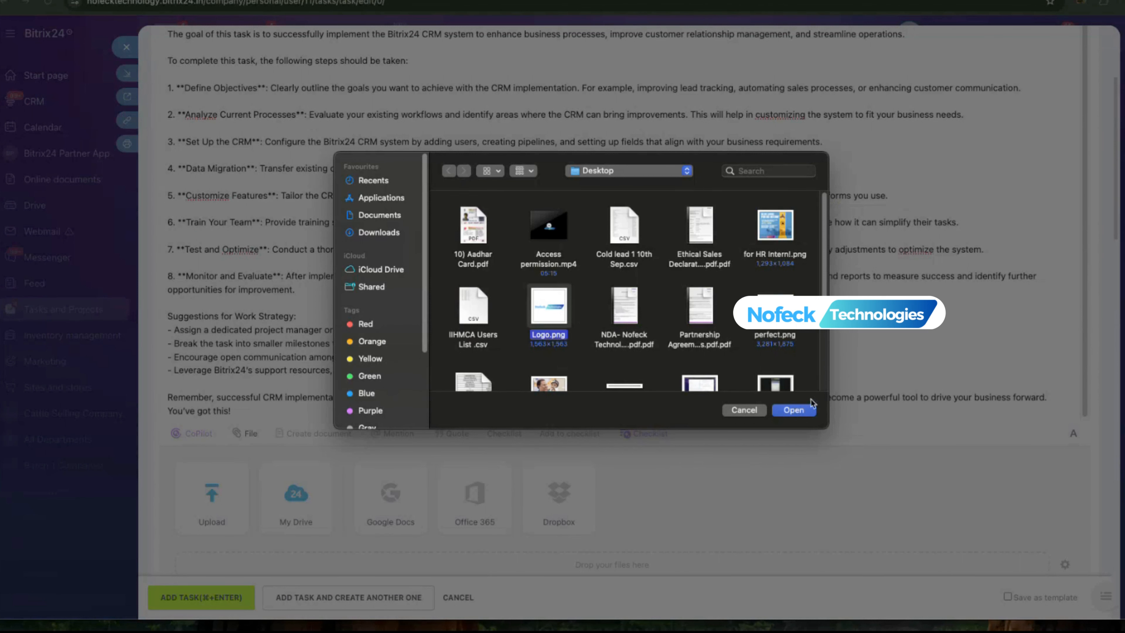
left_click(793, 410)
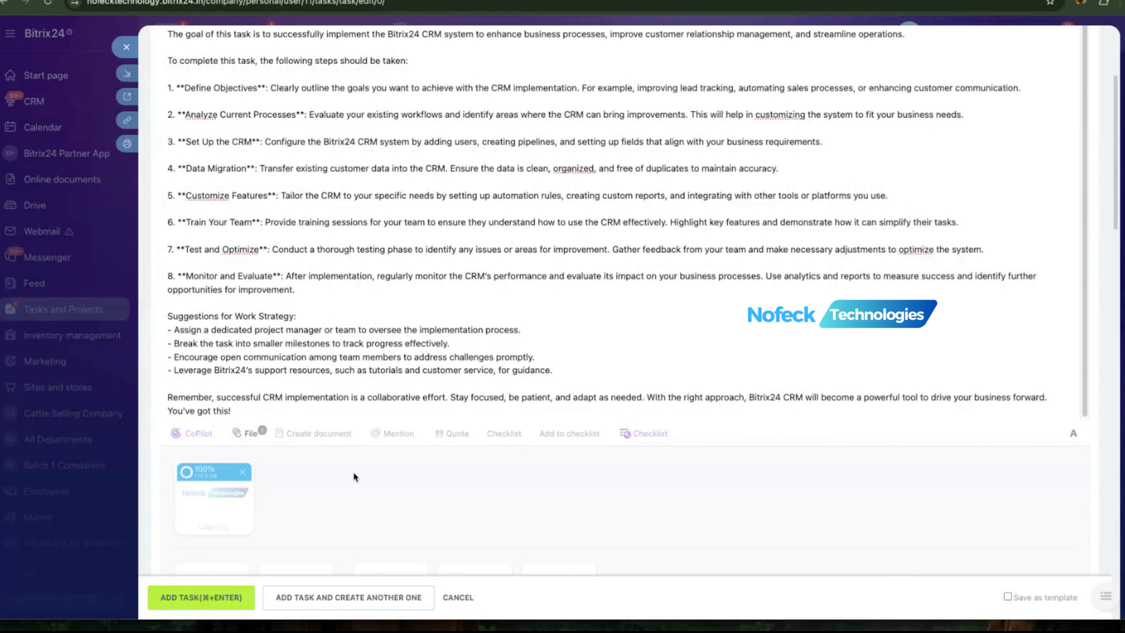
Create a new blank spreadsheet as a task attachment and close its editor to return to the task form
scroll(354, 472, "down", 2)
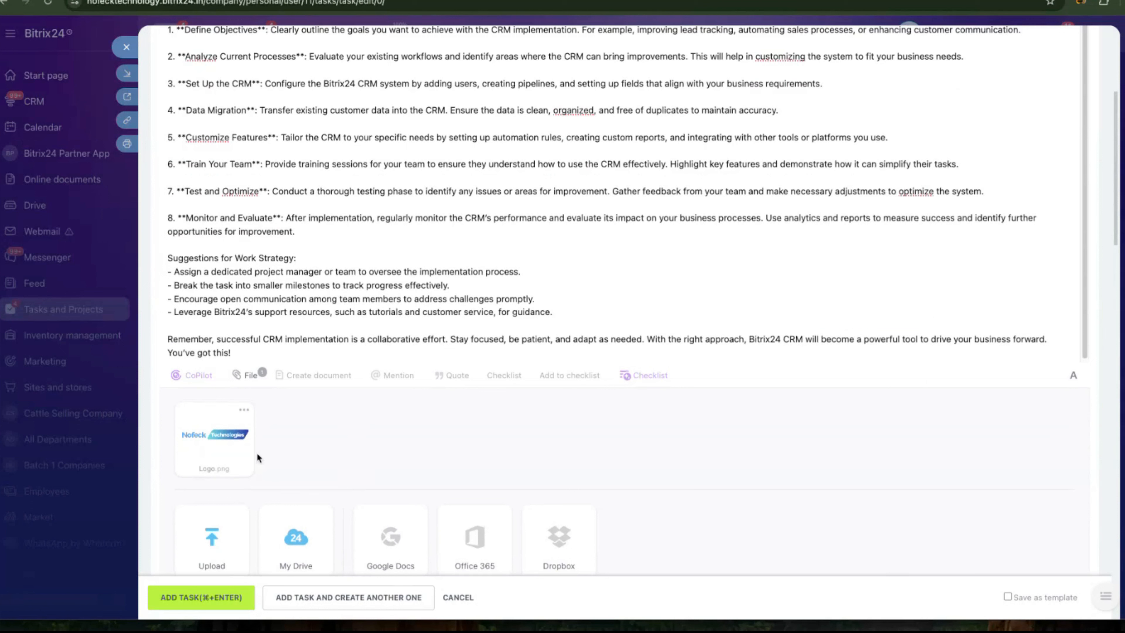
left_click(329, 379)
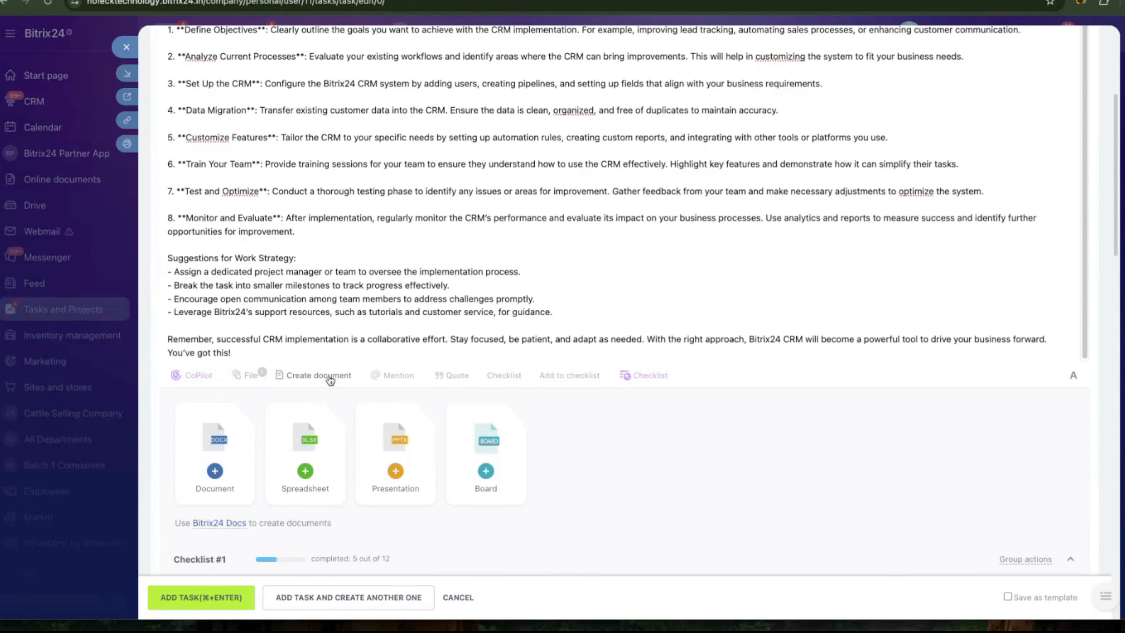
left_click(303, 474)
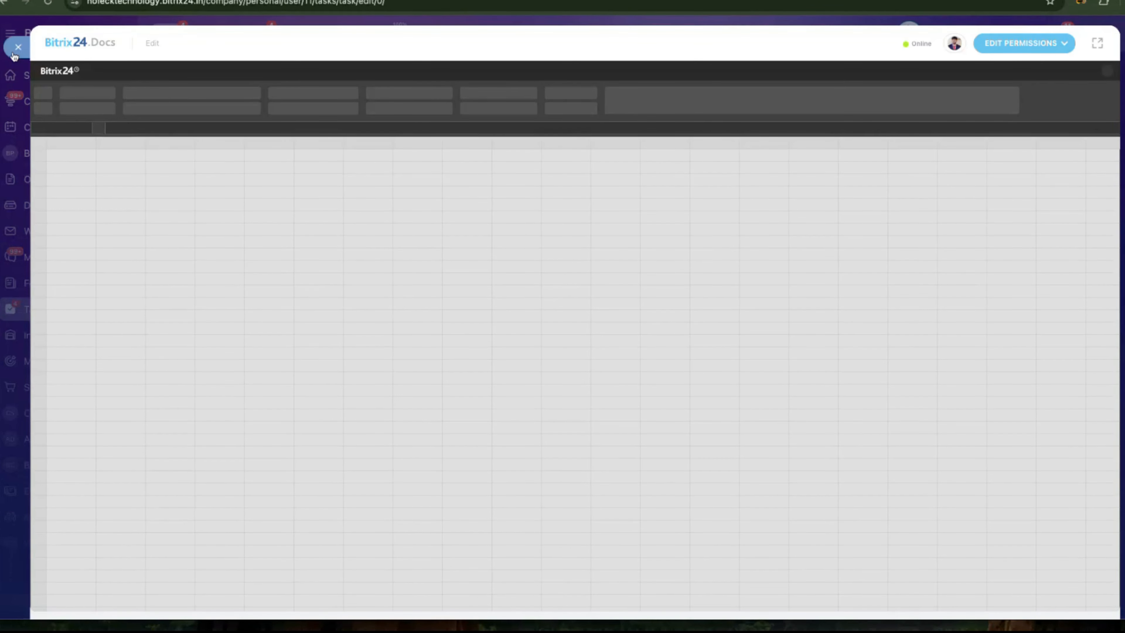
left_click(15, 54)
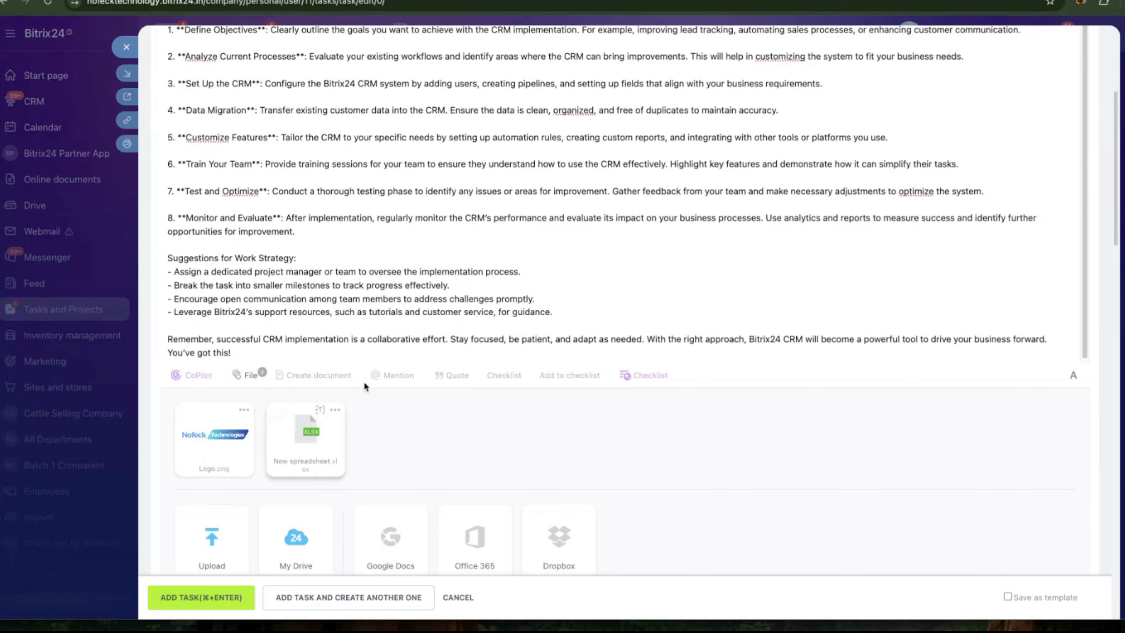
Mention Support Bitrix24 at the start of the description, followed by the text "please Edit it ---"
left_click(381, 377)
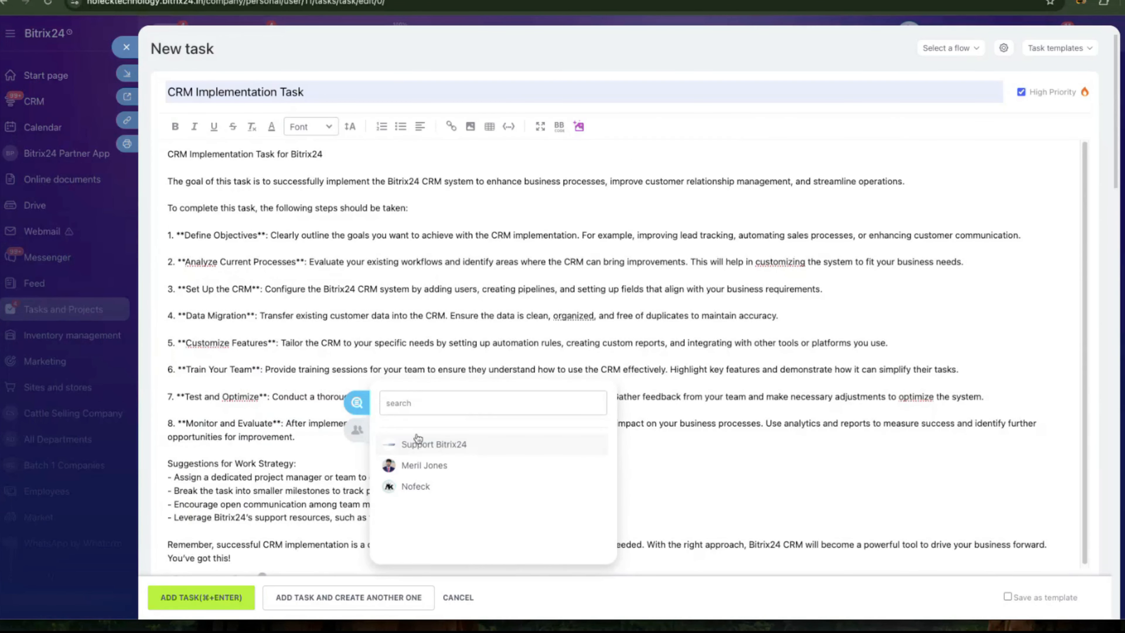
left_click(424, 447)
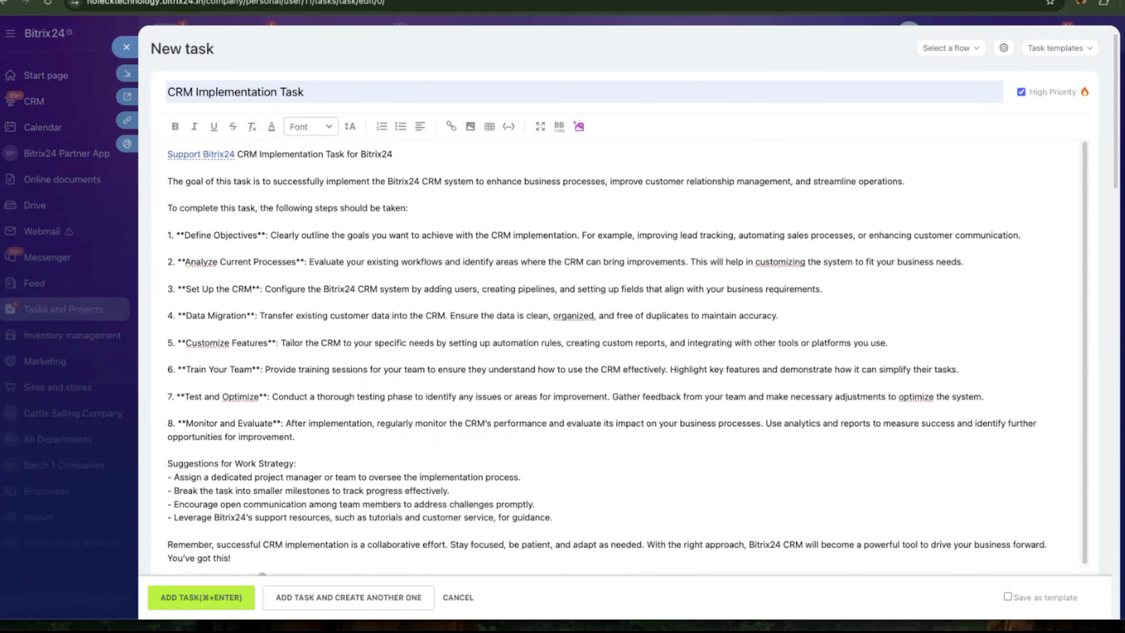
type("pleas")
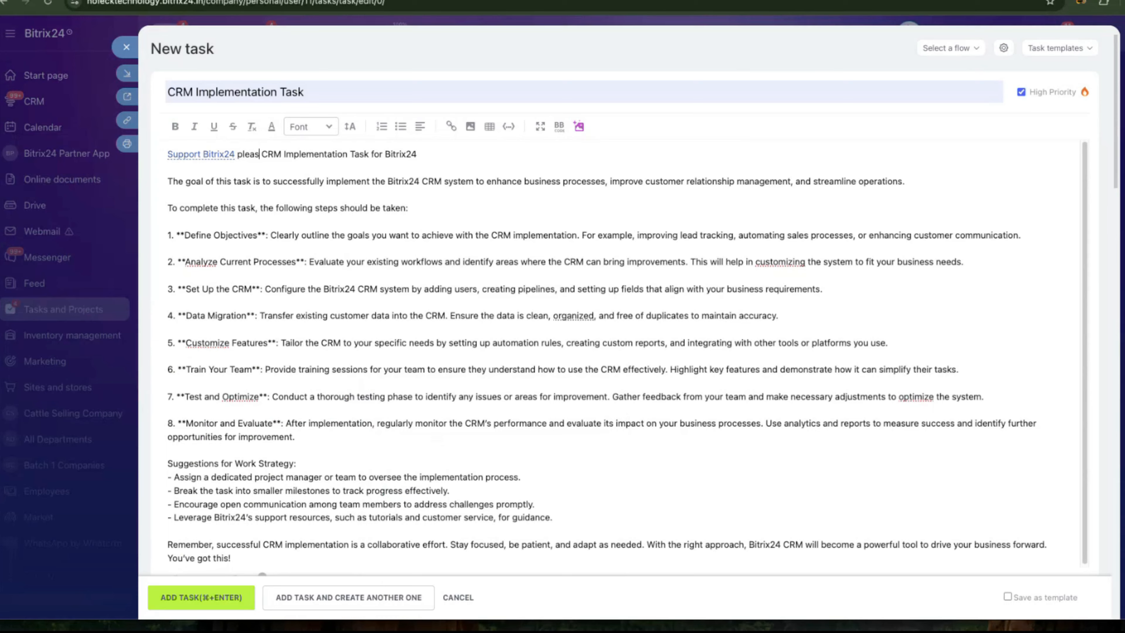
key("BackSpace")
key("BackSpace")
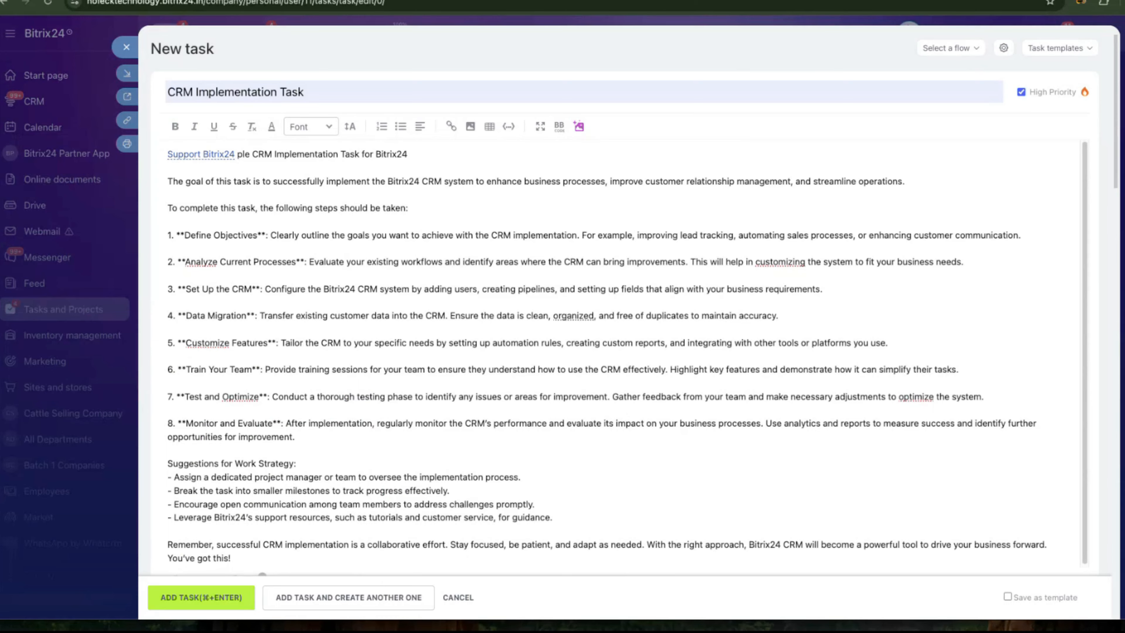
type("ase Edi")
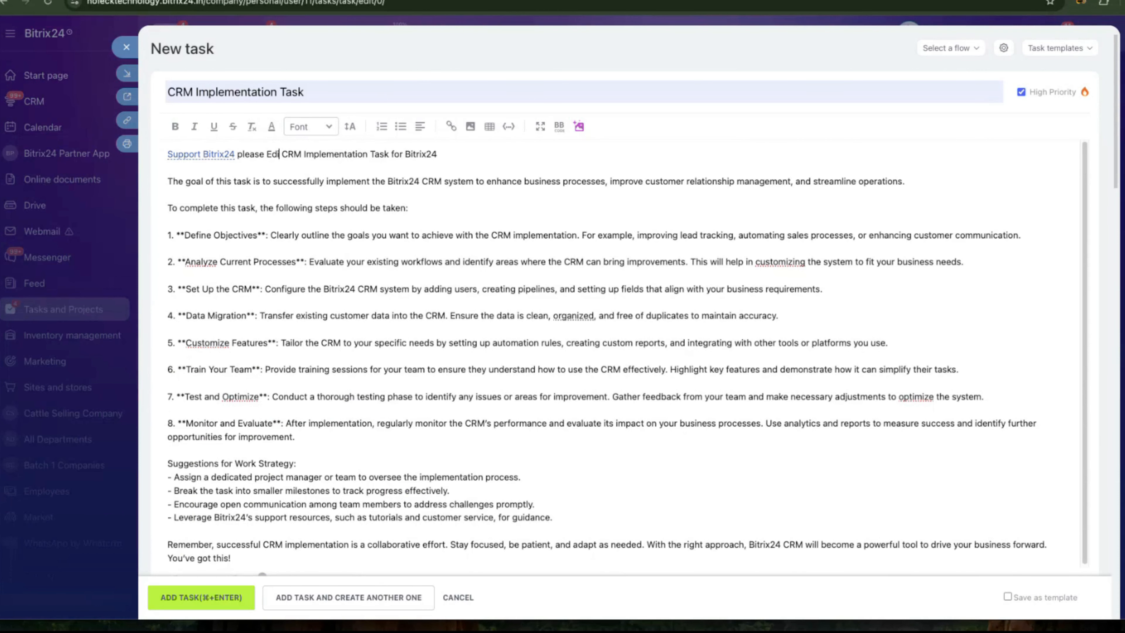
type("t it ")
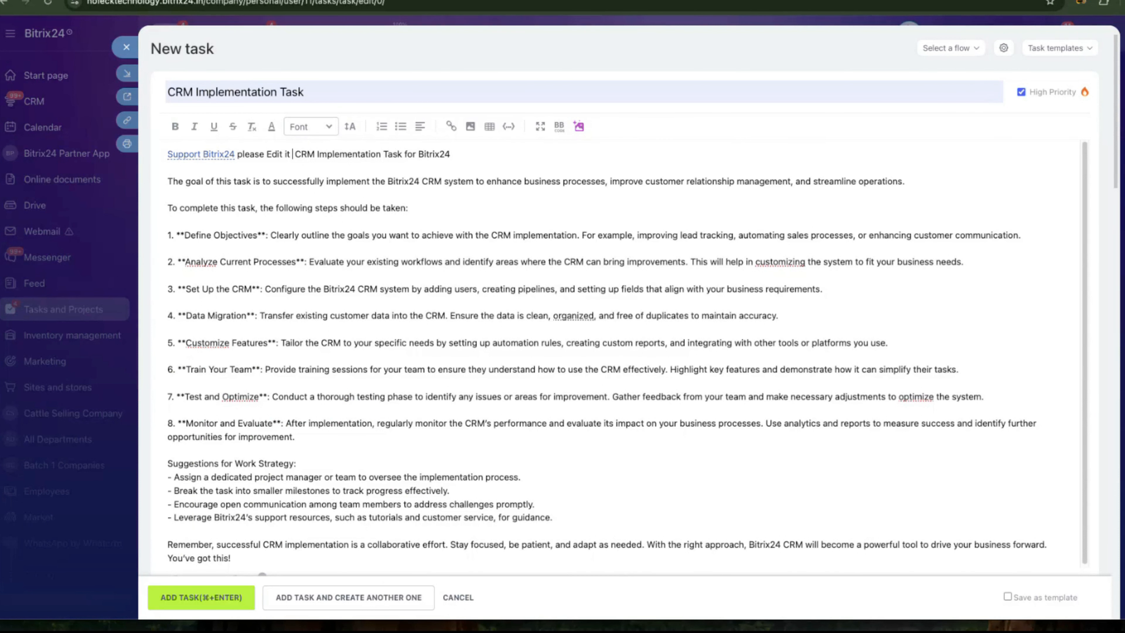
type("---")
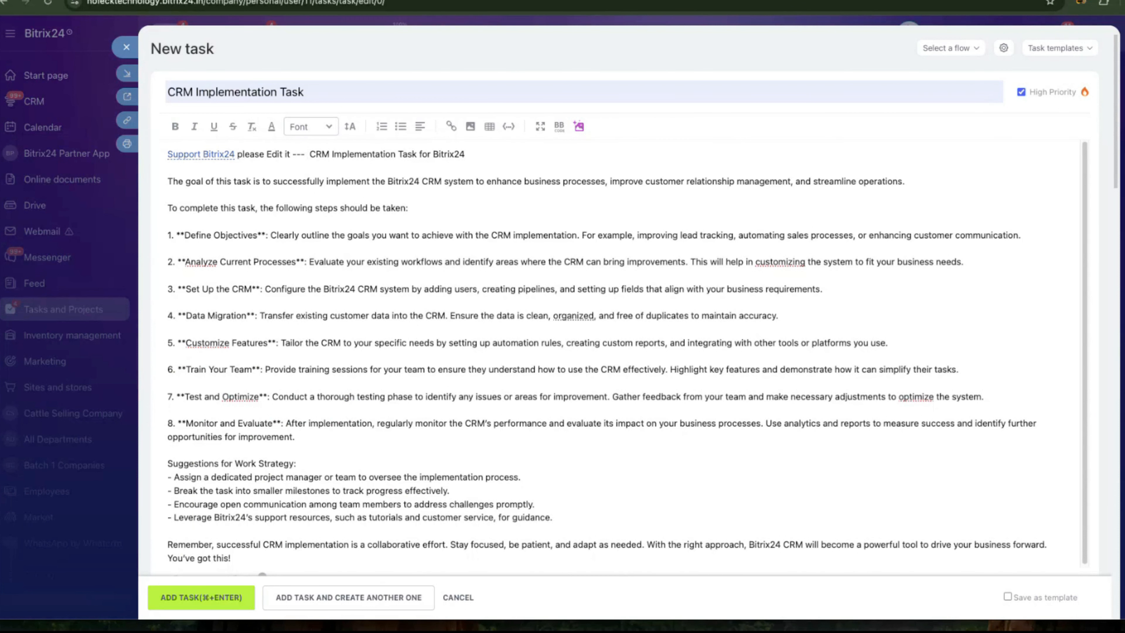
Insert a quote block after the mention containing "Follow Step by step Procedure"
scroll(237, 262, "down", 5)
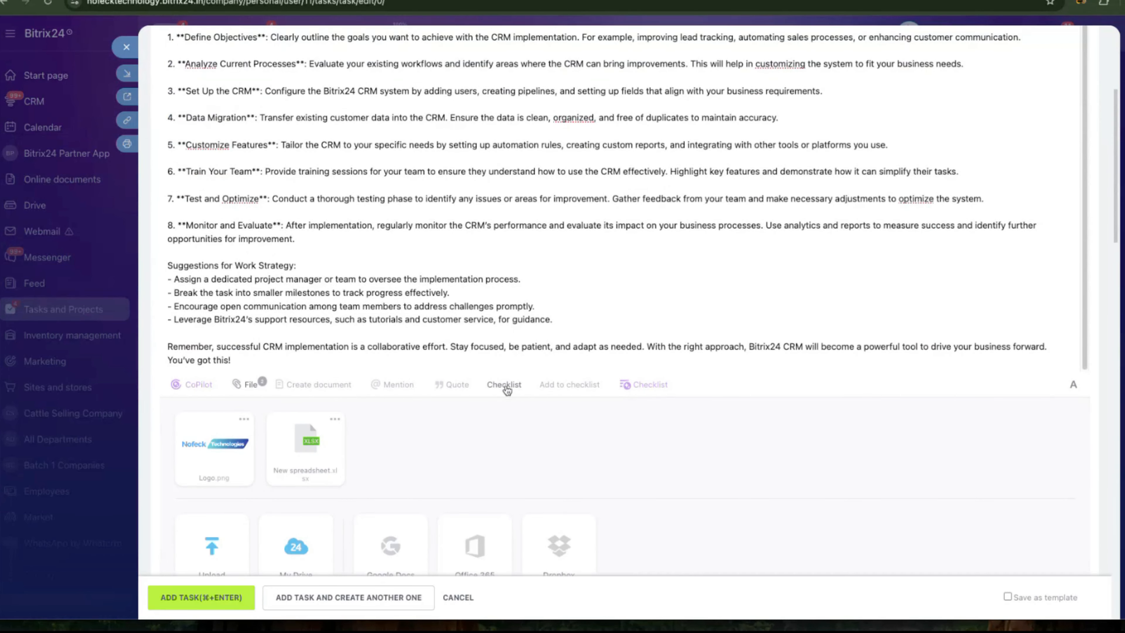
left_click(456, 387)
type("Follow ")
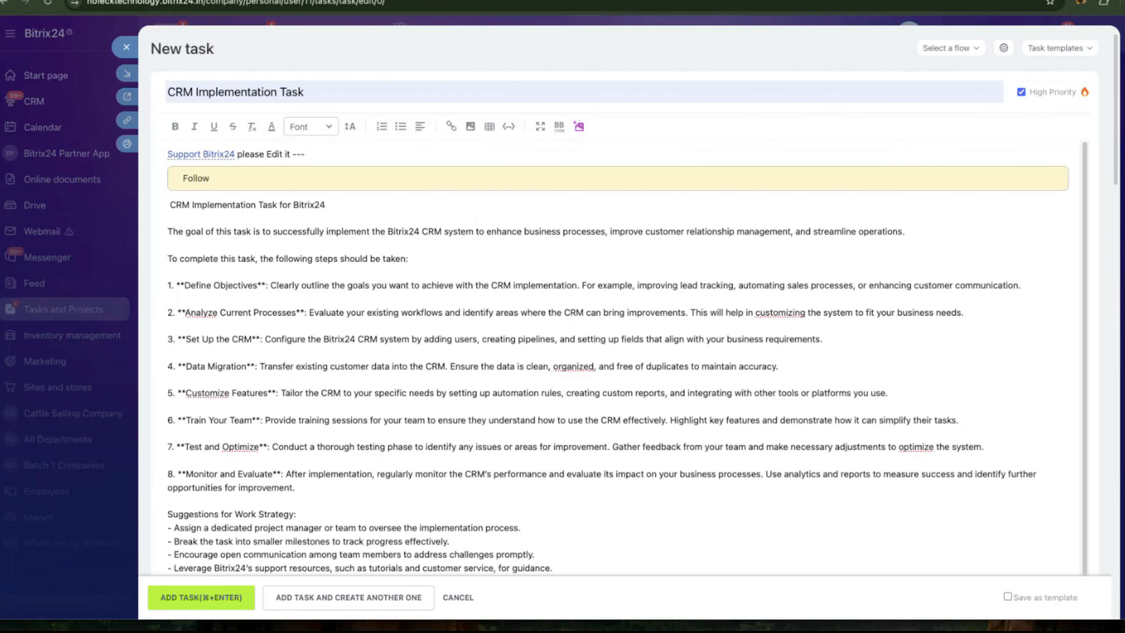
type("Step by step Procedure")
Review the new task's description, attached files and checklist items
scroll(358, 201, "down", 1)
scroll(358, 201, "down", 10)
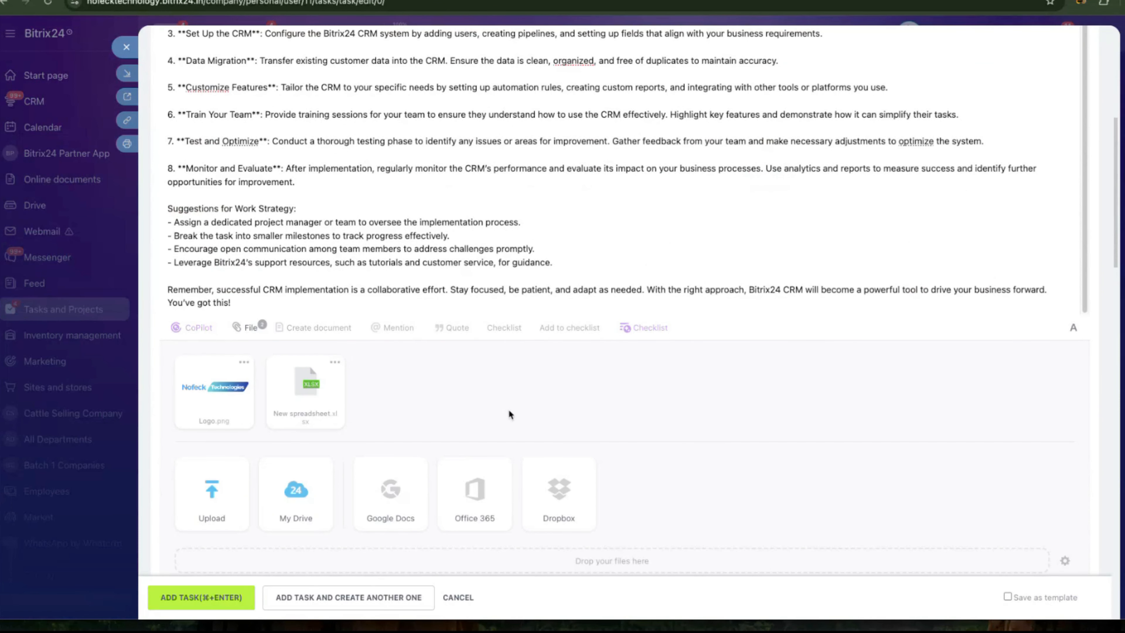
scroll(508, 414, "down", 5)
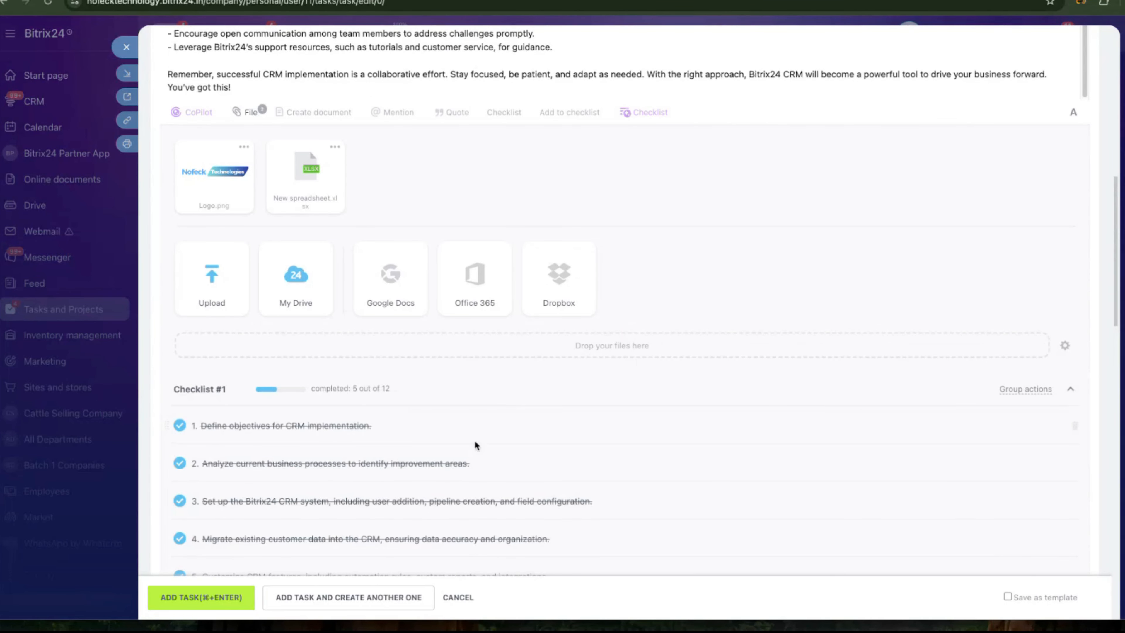
scroll(476, 453, "down", 1)
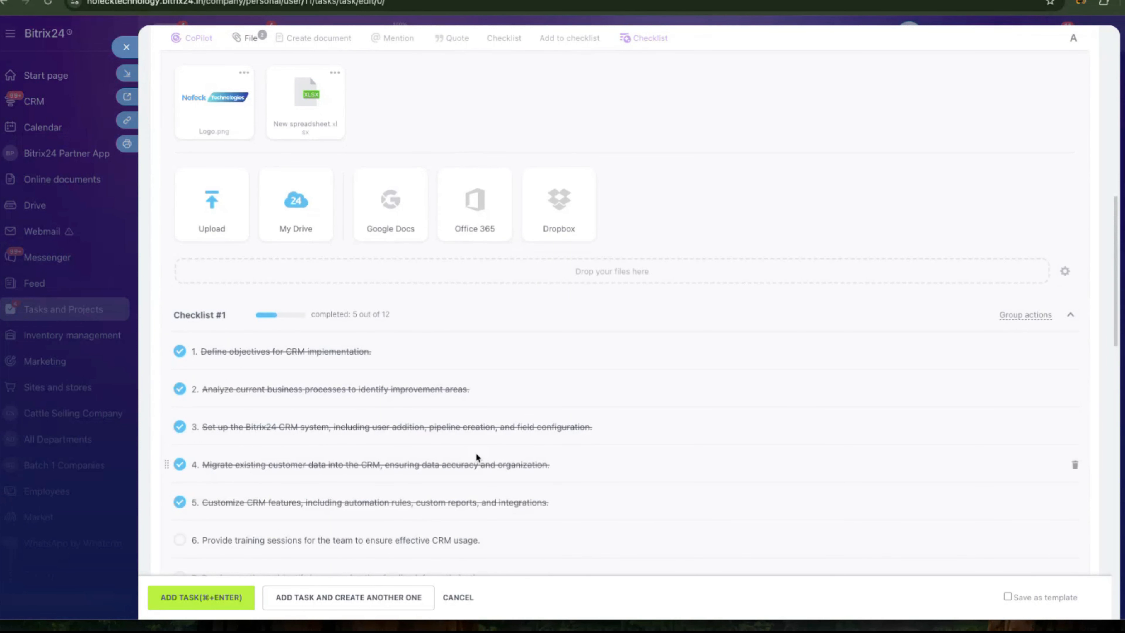
scroll(476, 453, "down", 4)
scroll(476, 453, "down", 1)
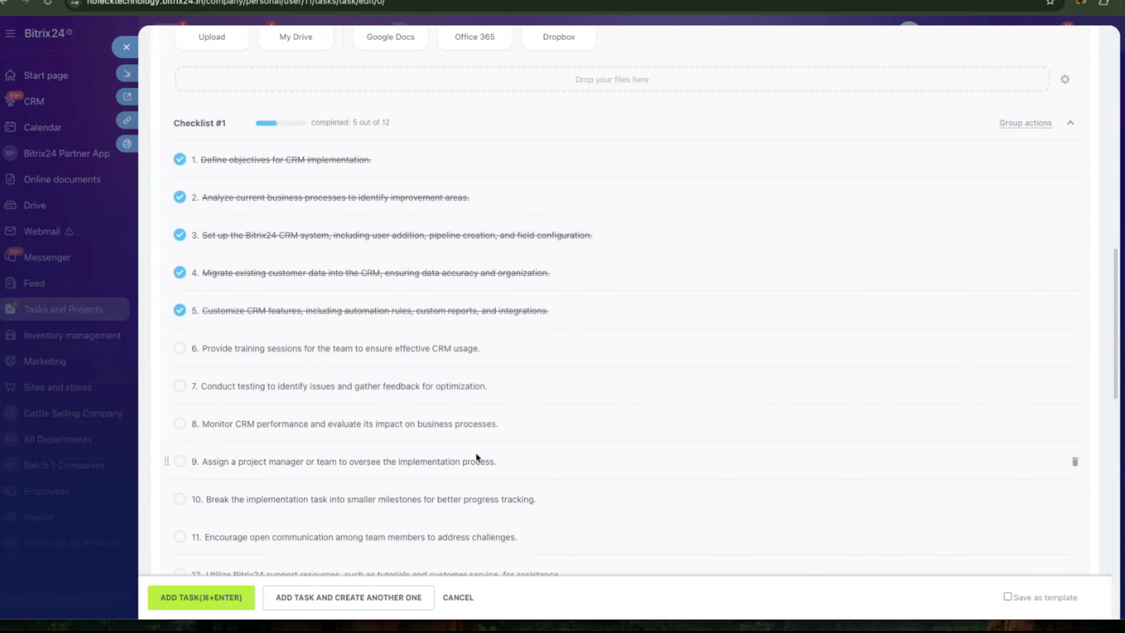
scroll(476, 453, "up", 5)
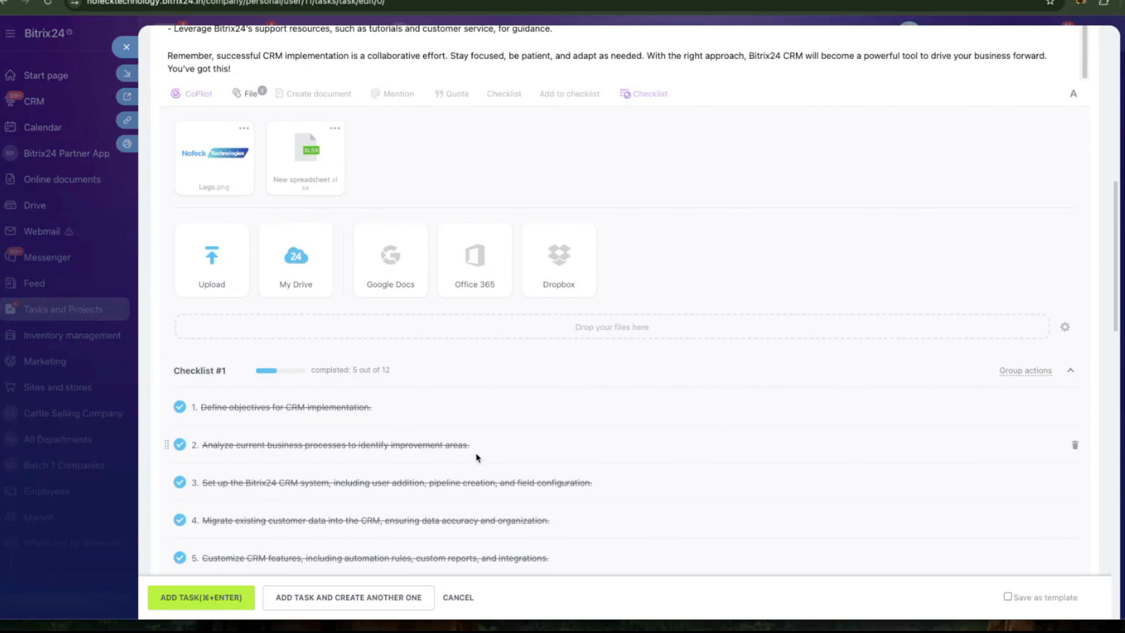
scroll(476, 453, "up", 11)
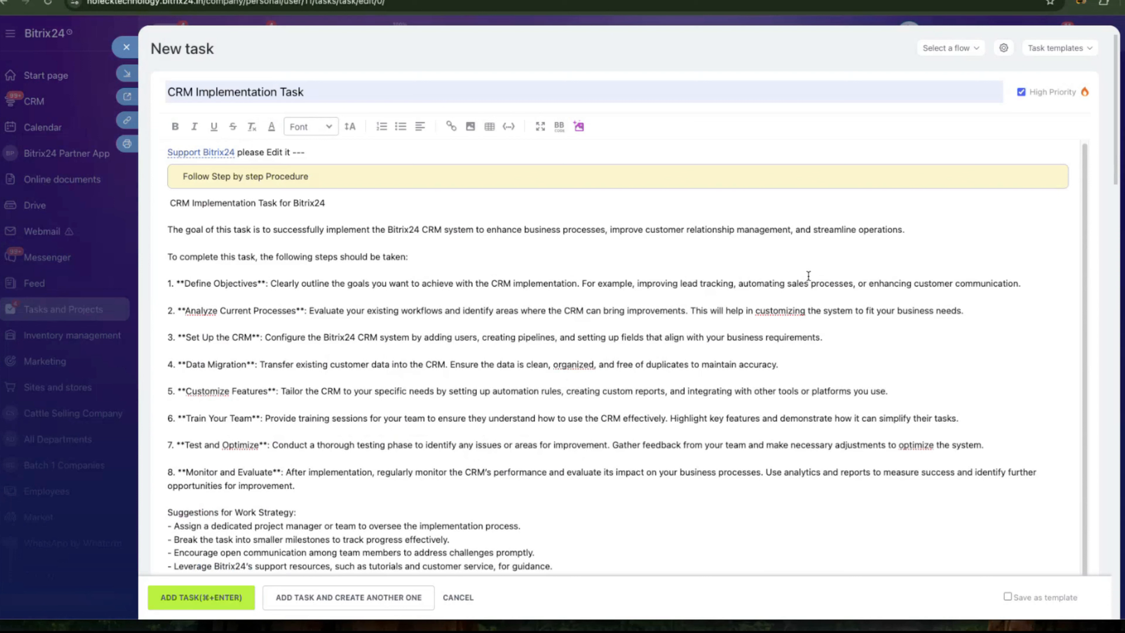
Show the available task templates for the new task
left_click(1050, 52)
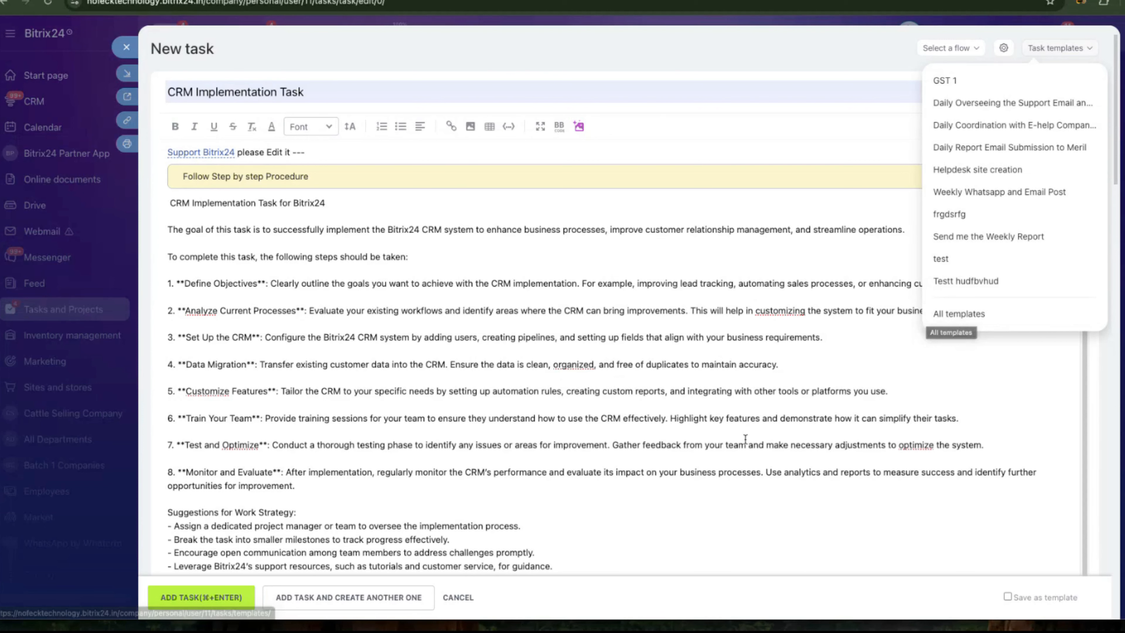
scroll(584, 524, "down", 10)
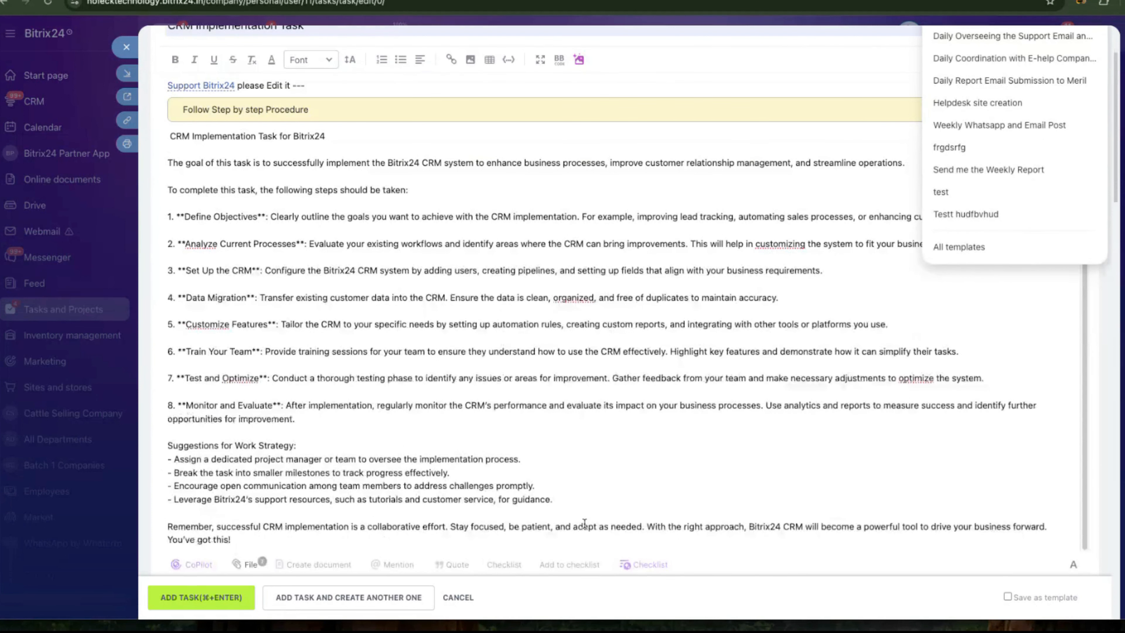
Enable saving the new task as a template
scroll(584, 527, "down", 6)
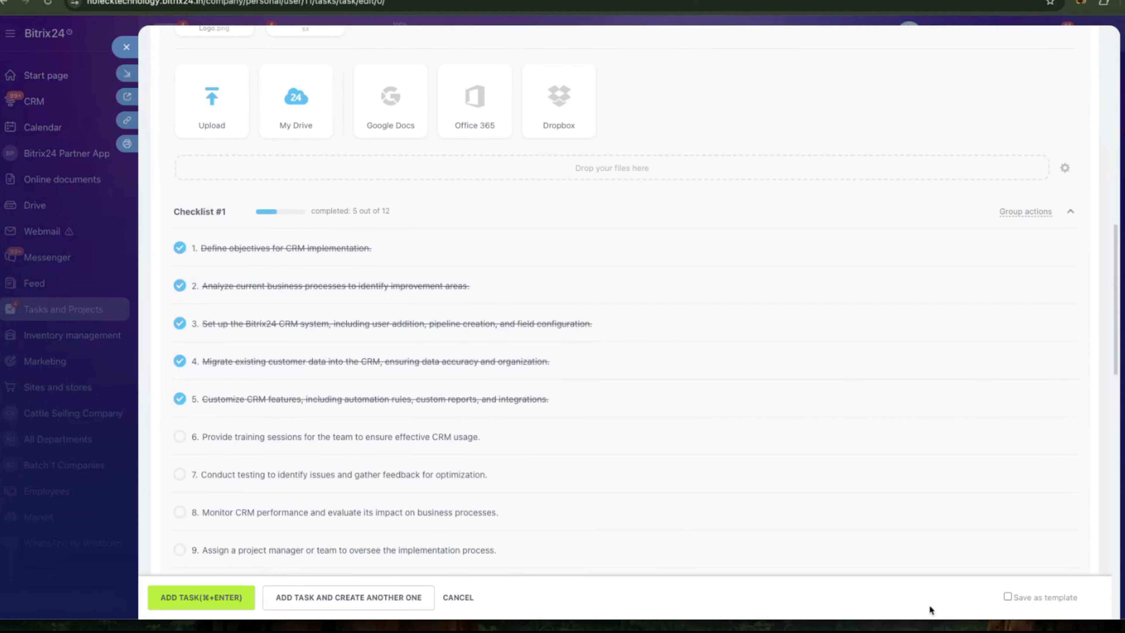
left_click(1009, 598)
scroll(797, 550, "down", 1)
scroll(797, 549, "up", 5)
scroll(797, 550, "down", 8)
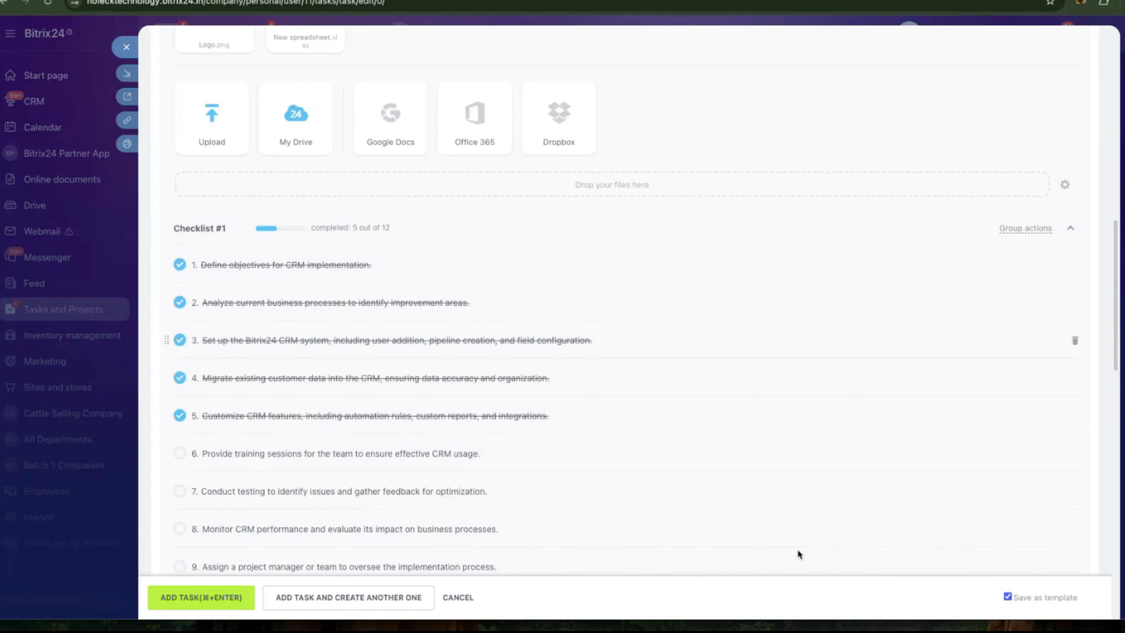
Show the Created by, Participants and Observers fields alongside the task's assignee
scroll(798, 551, "down", 6)
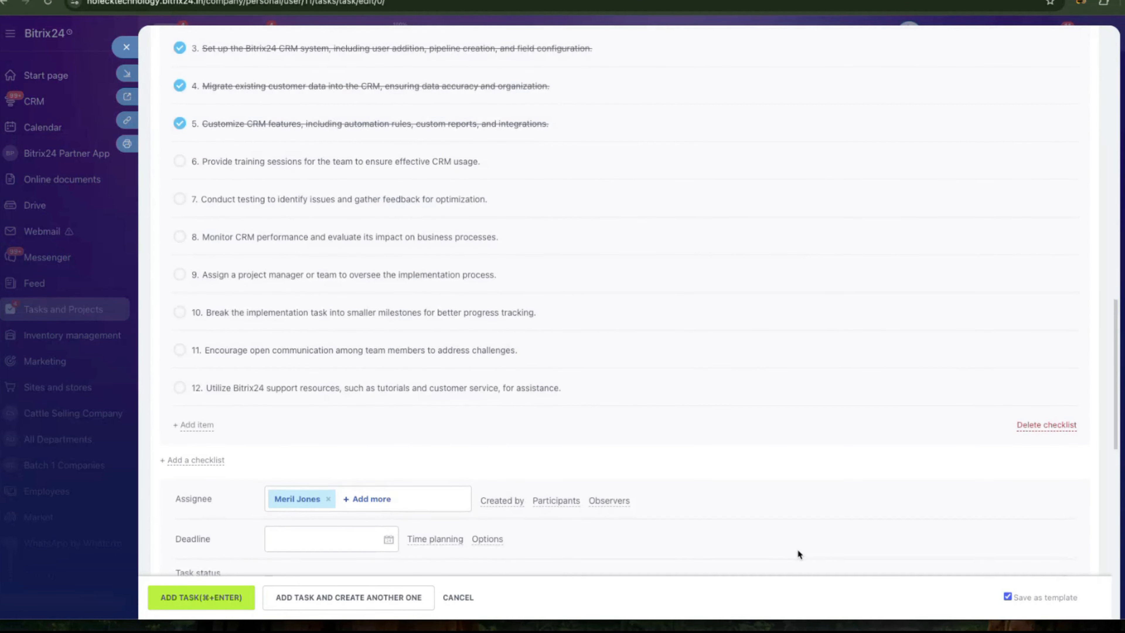
scroll(798, 552, "down", 2)
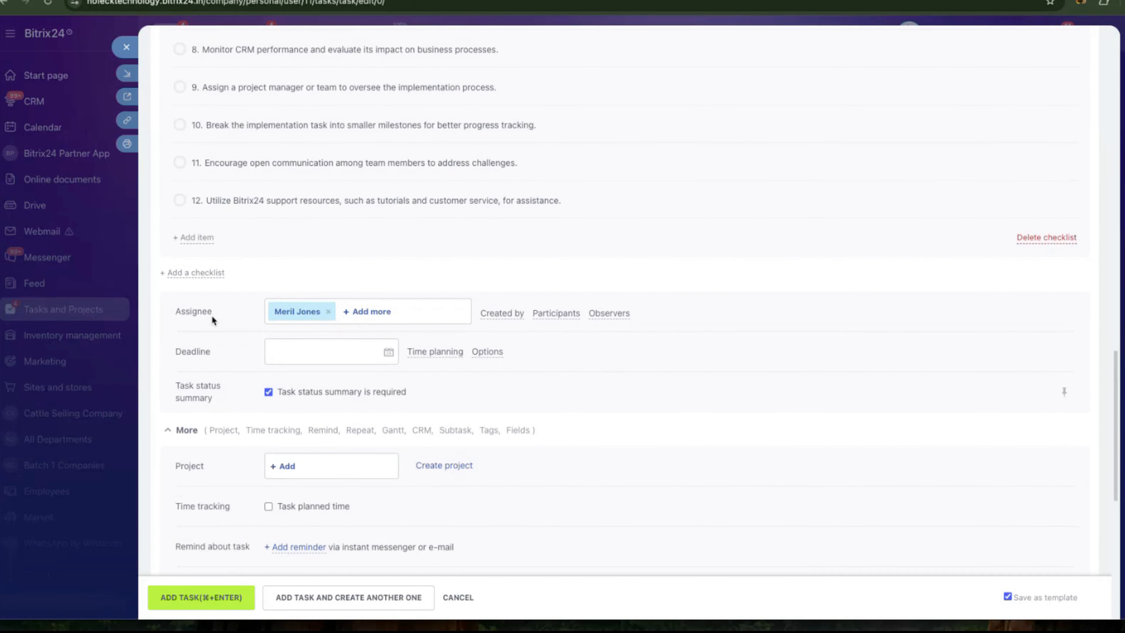
left_click(518, 314)
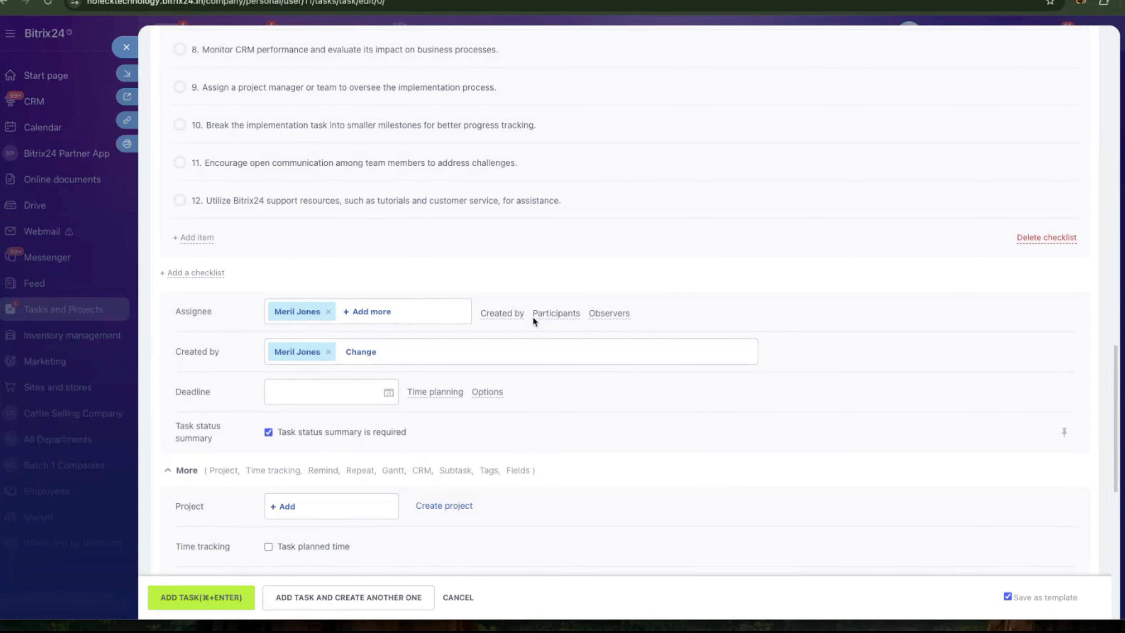
left_click(545, 320)
left_click(600, 319)
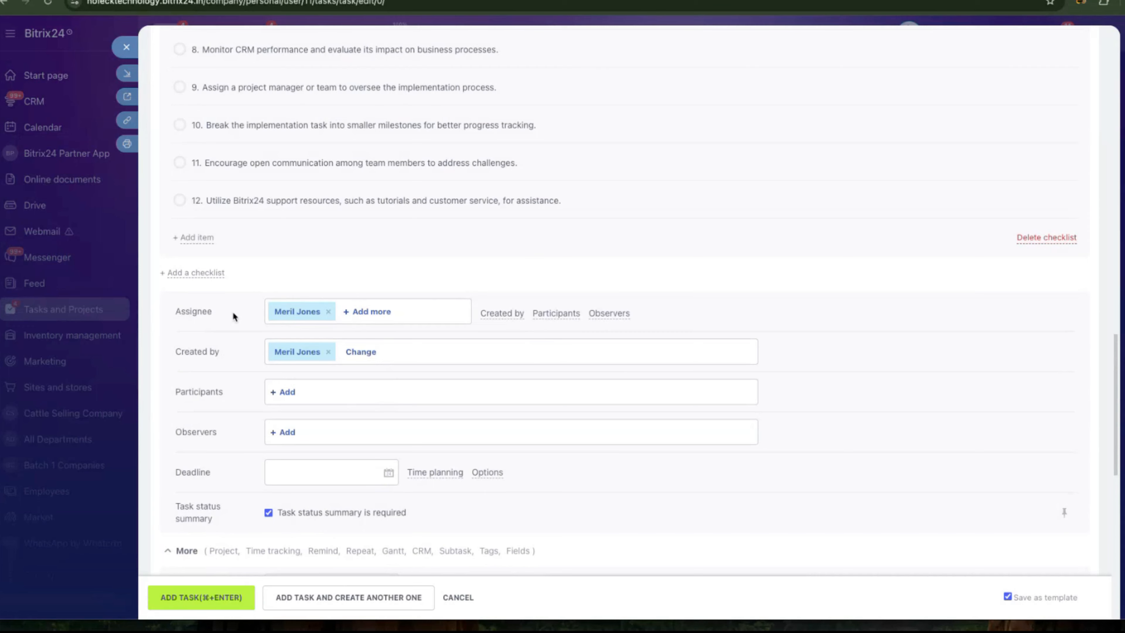
Look through the people who can be chosen as the task's assignee, creator and participants
left_click(367, 312)
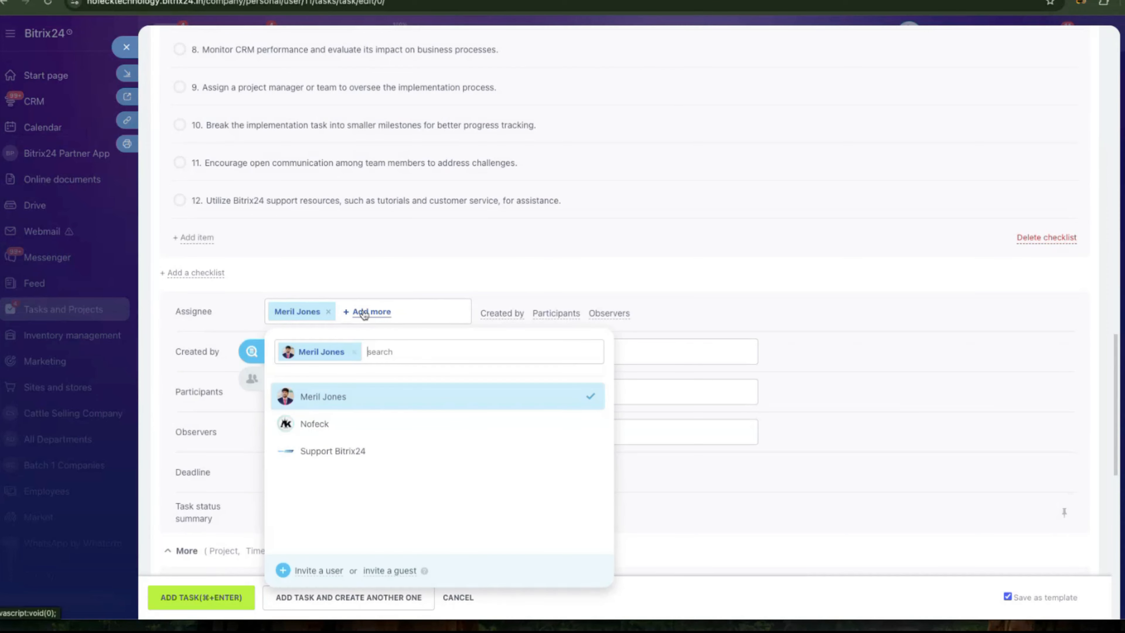
left_click(252, 317)
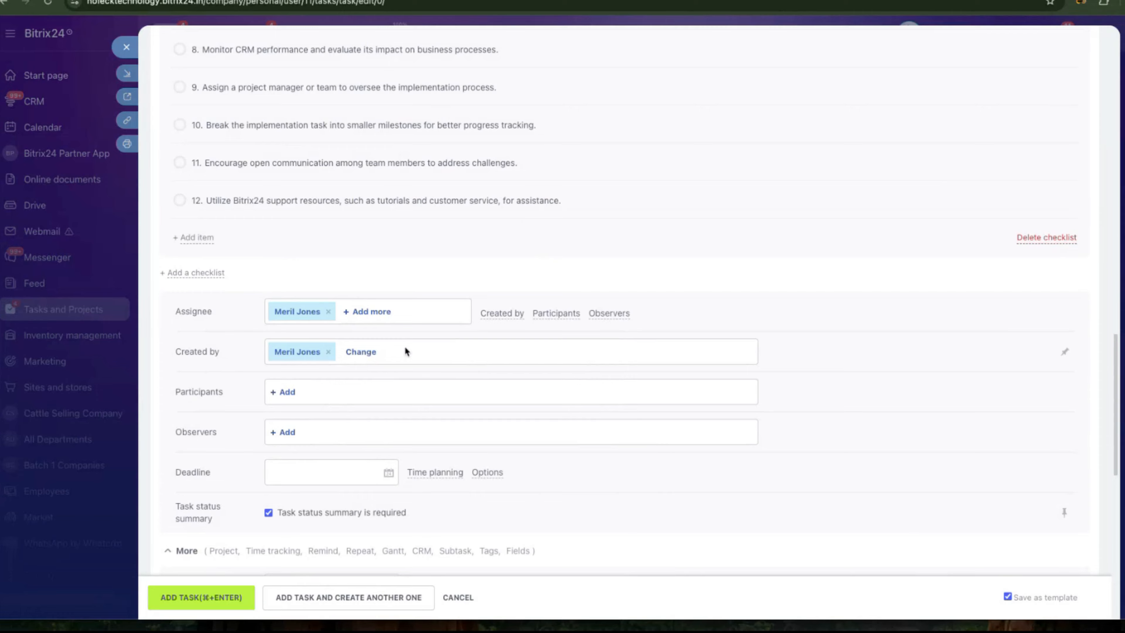
left_click(328, 351)
left_click(301, 352)
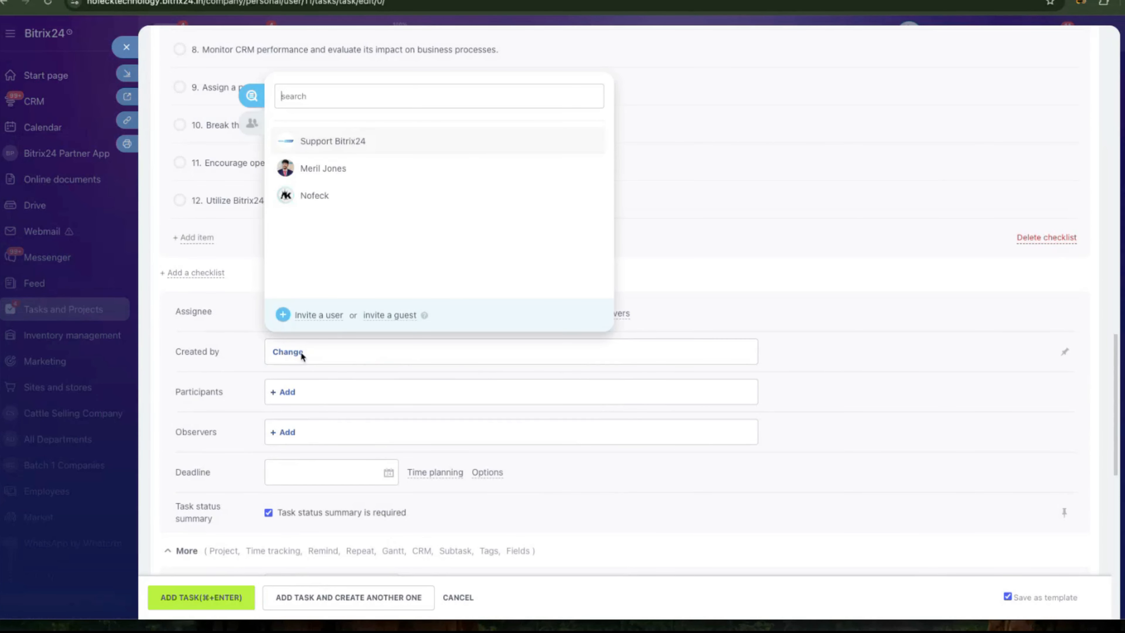
left_click(291, 352)
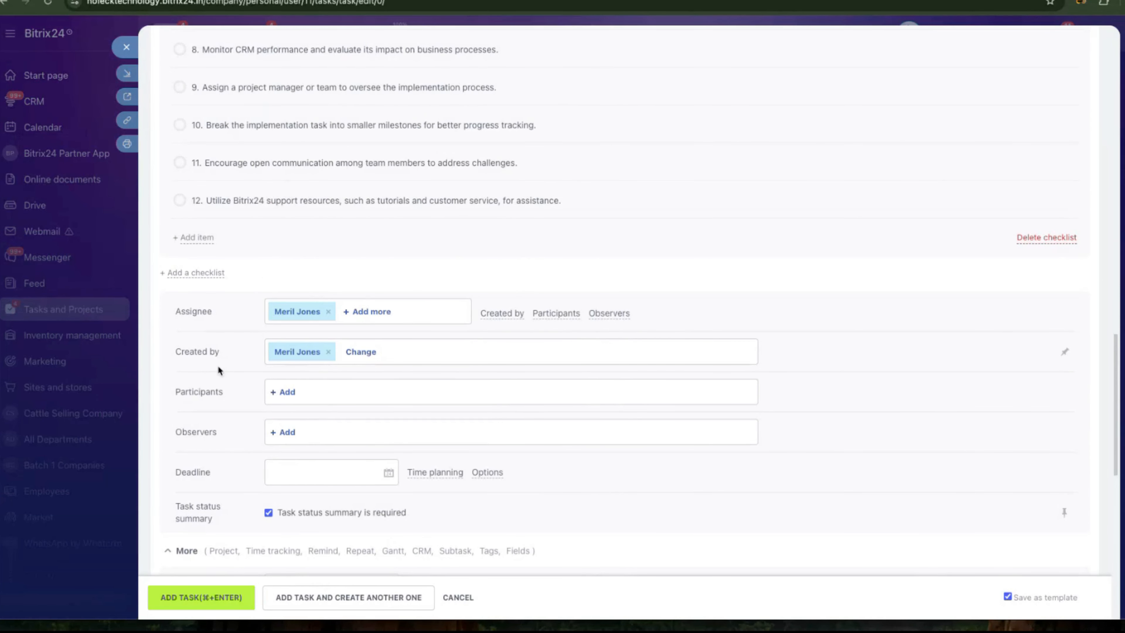
scroll(239, 361, "down", 1)
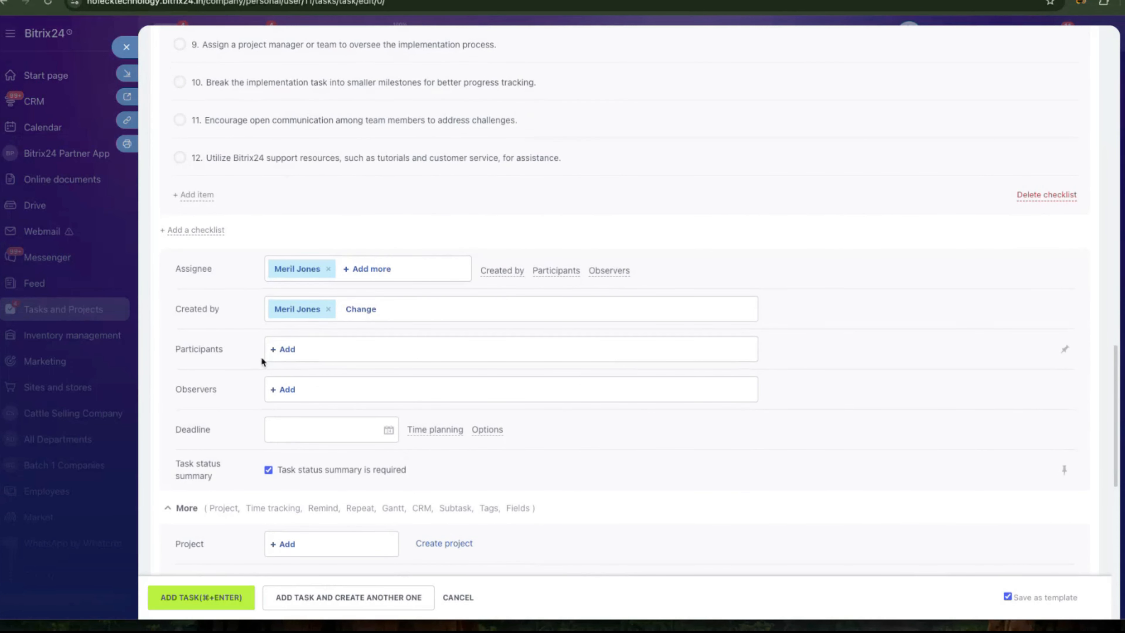
left_click(289, 352)
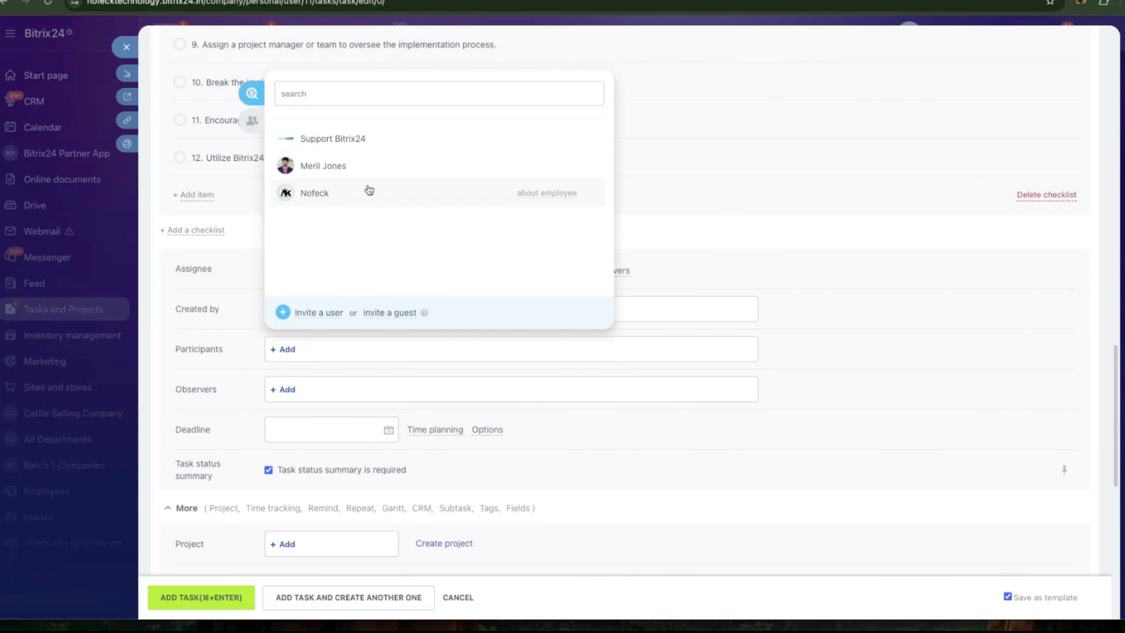
left_click(221, 357)
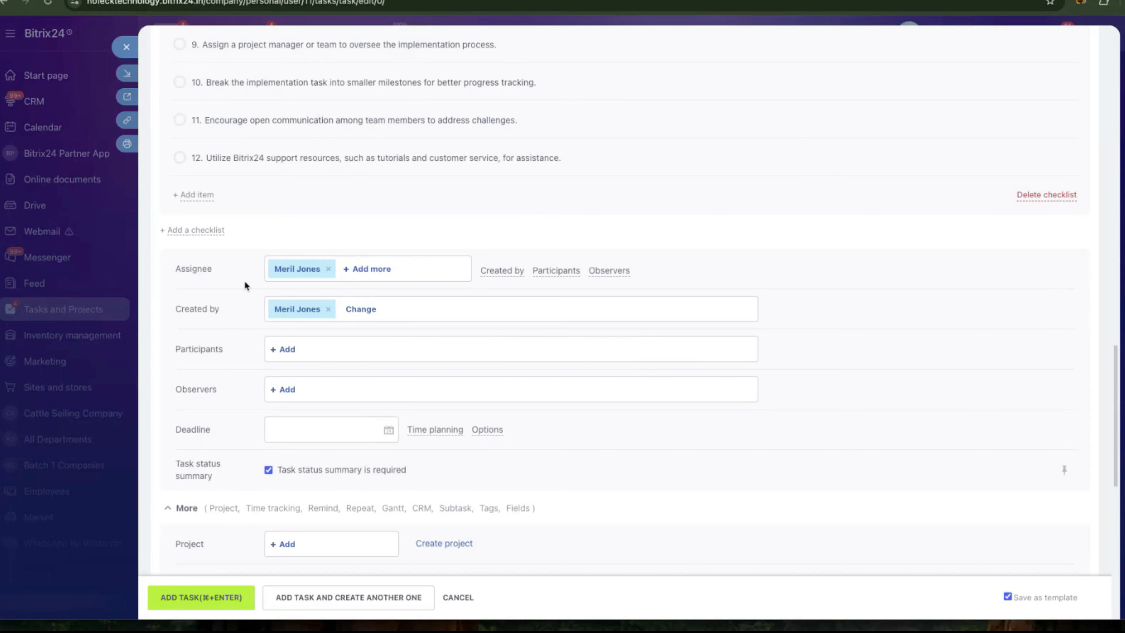
Add Support Bitrix24, Nofeck and the current assignee as participants of the task
left_click(283, 350)
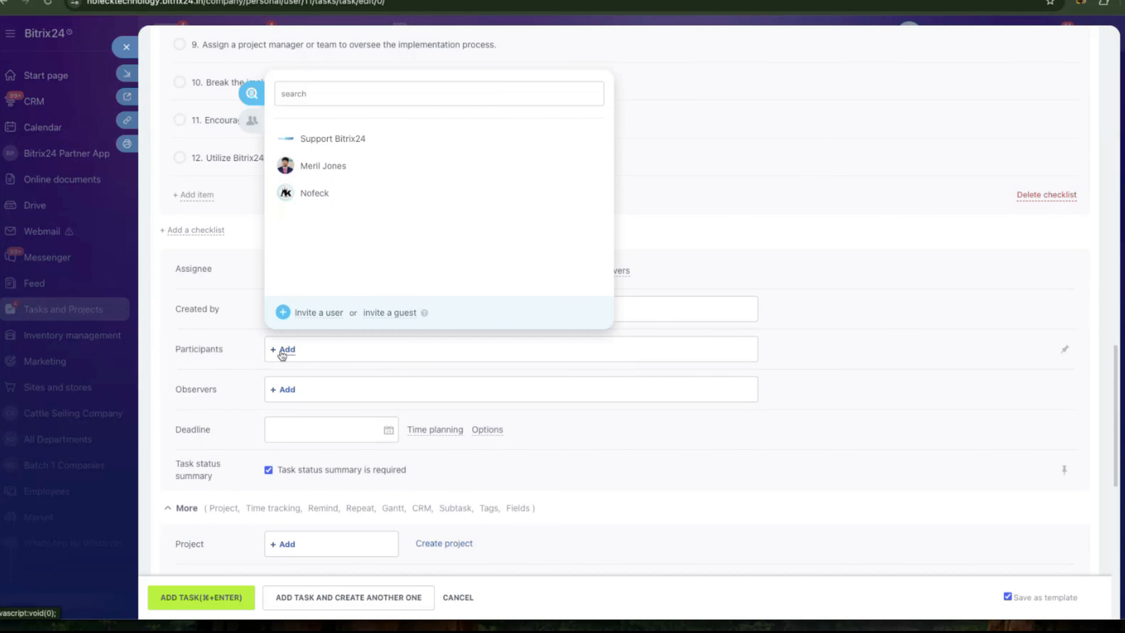
left_click(345, 151)
left_click(339, 167)
left_click(317, 193)
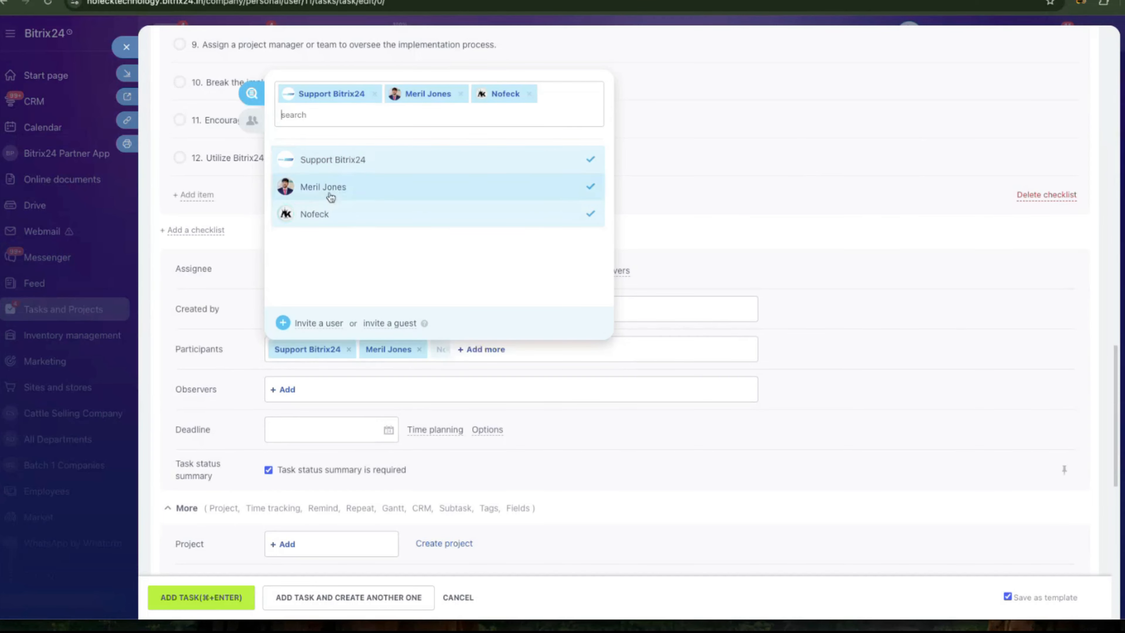
left_click(591, 426)
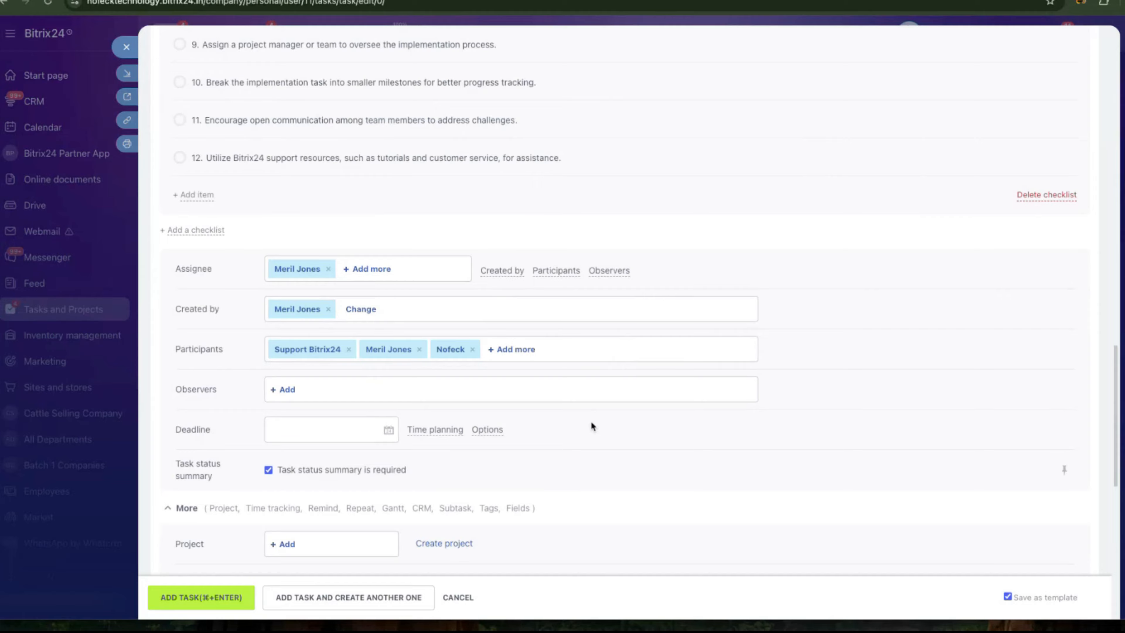
Add Support Bitrix24, Nofeck and the current assignee as observers of the task
left_click(284, 389)
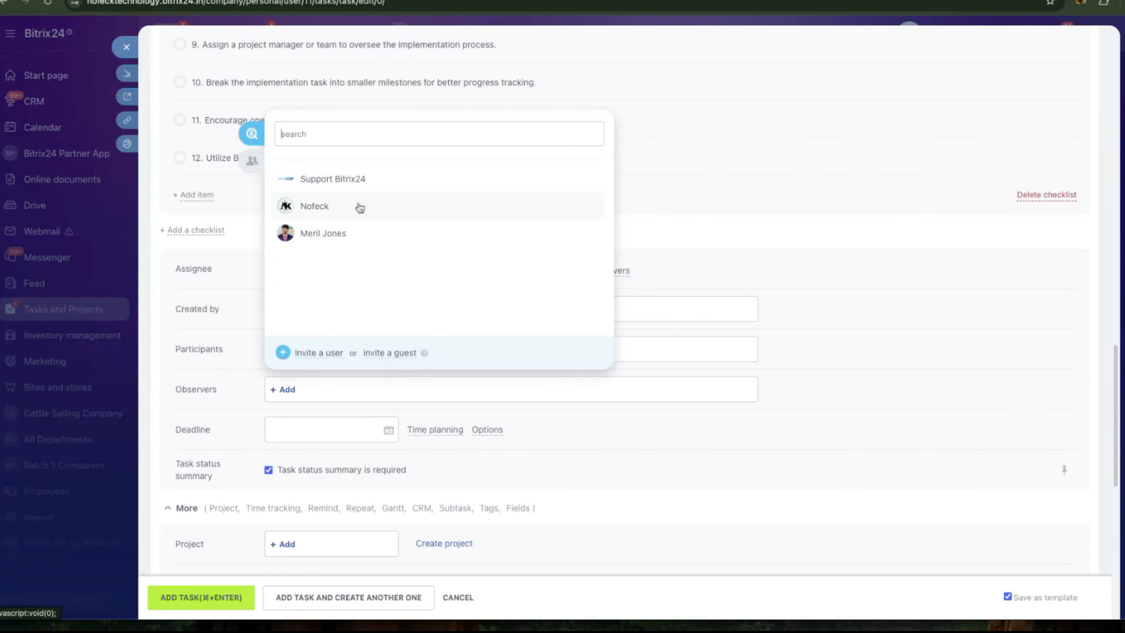
left_click(352, 186)
left_click(339, 207)
left_click(323, 233)
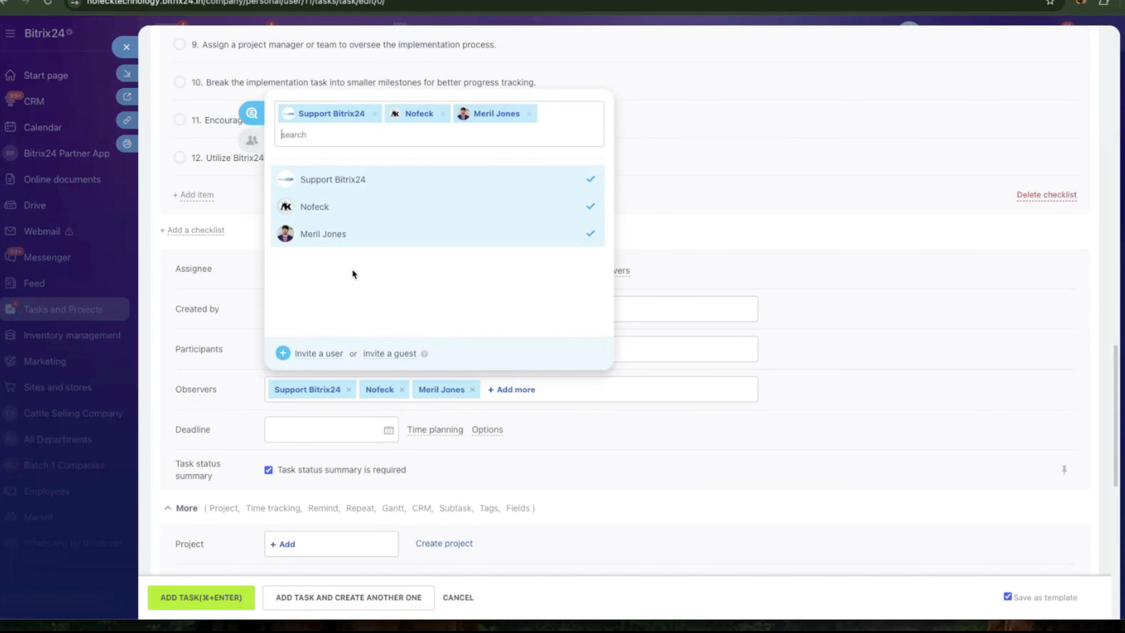
left_click(554, 437)
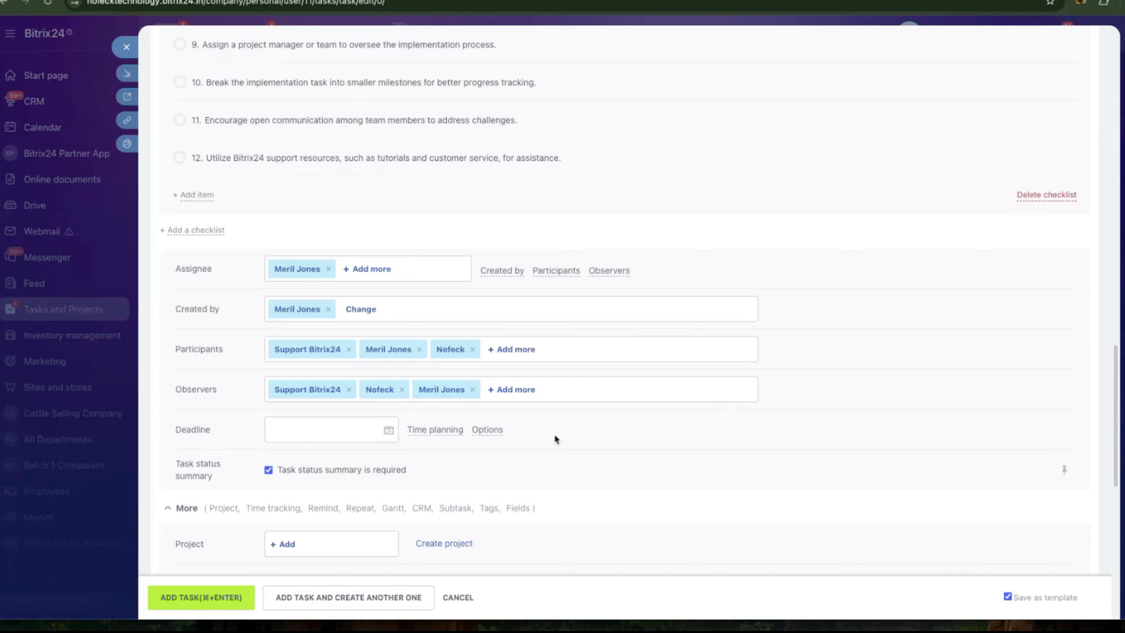
Set the deadline to 14/10/2025 11:30 pm and plan the task from 14/10/2025 09:00 am to 14/10/2025 11:30 pm
left_click(387, 431)
left_click(314, 517)
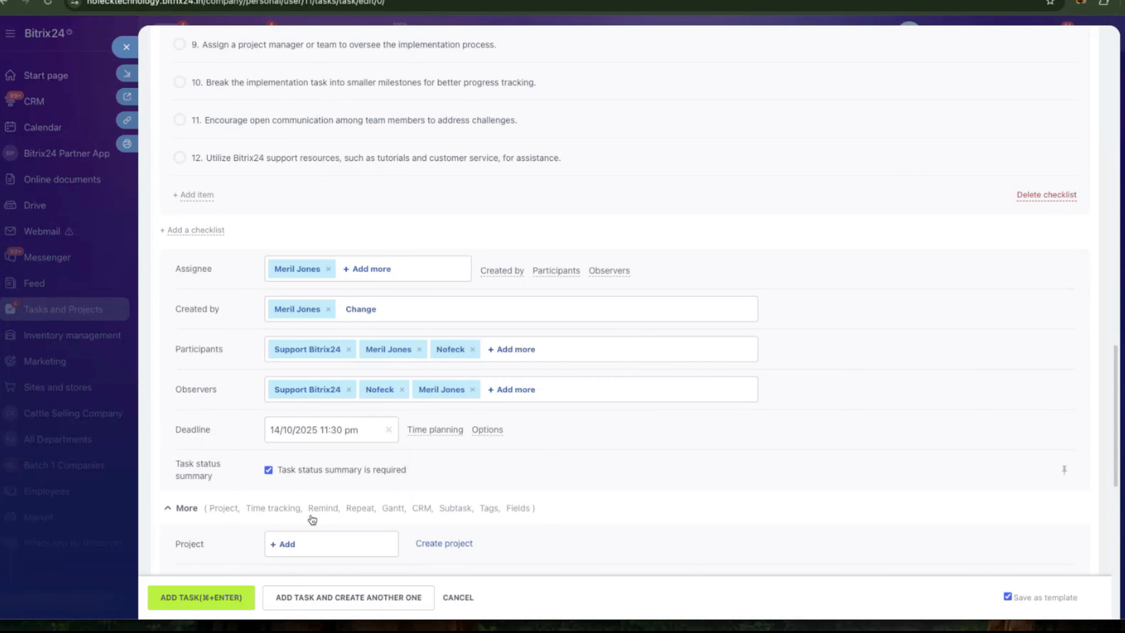
left_click(426, 431)
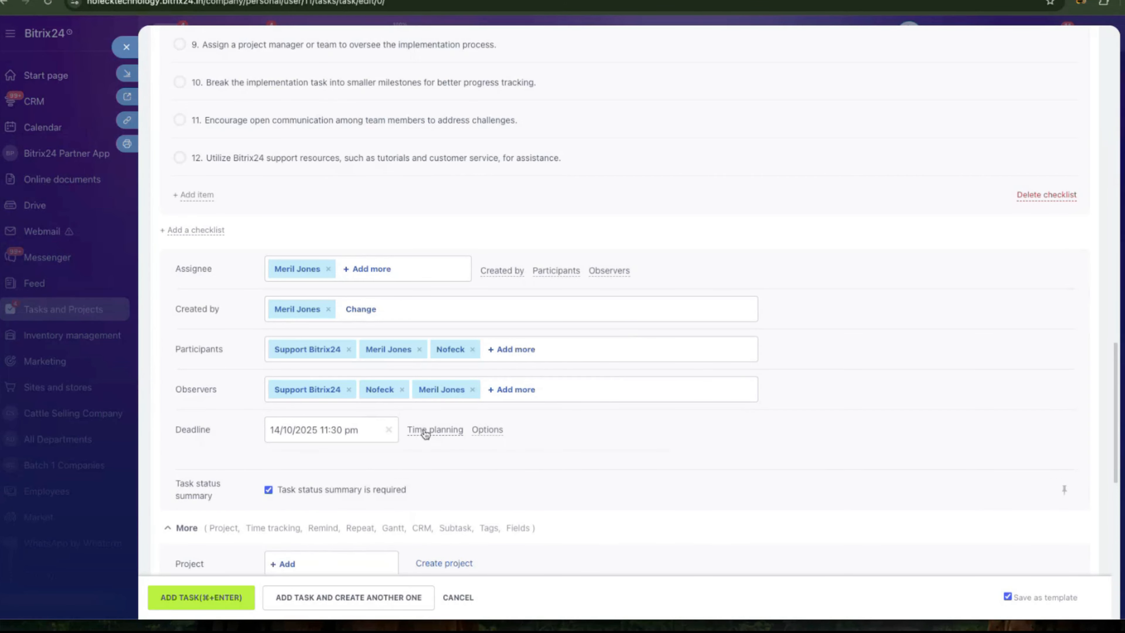
scroll(387, 462, "down", 1)
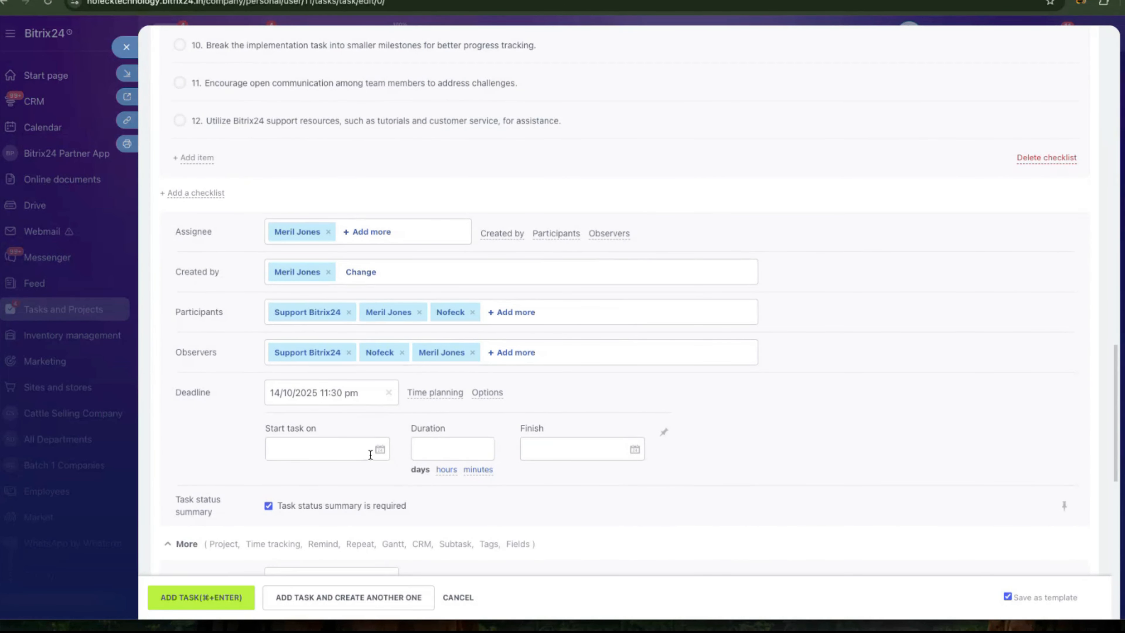
left_click(379, 449)
left_click(315, 535)
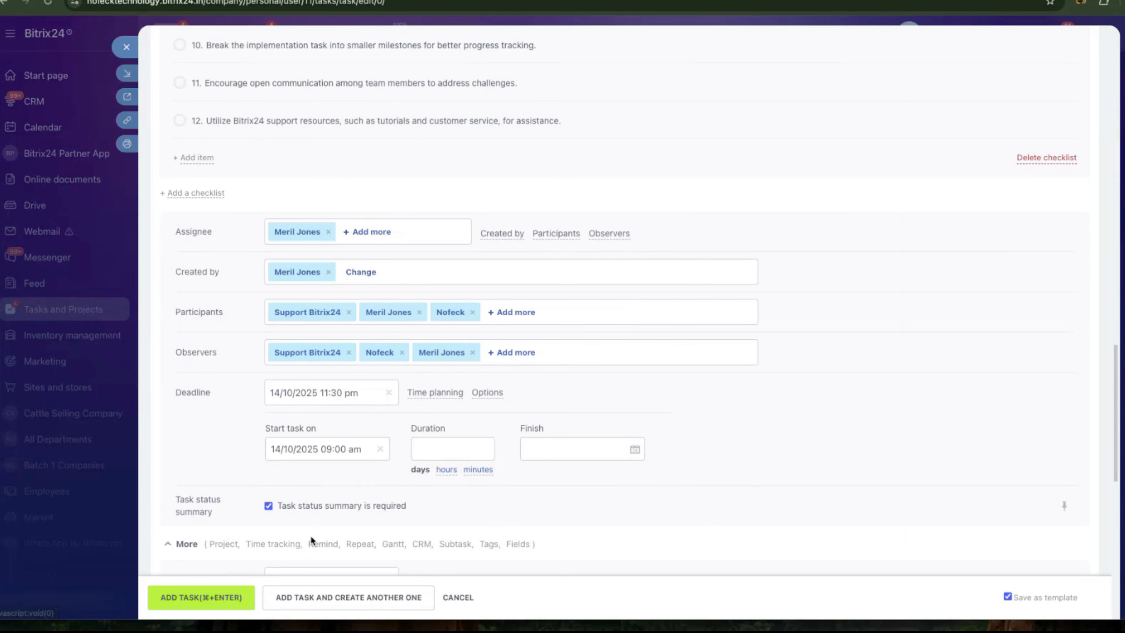
left_click(640, 449)
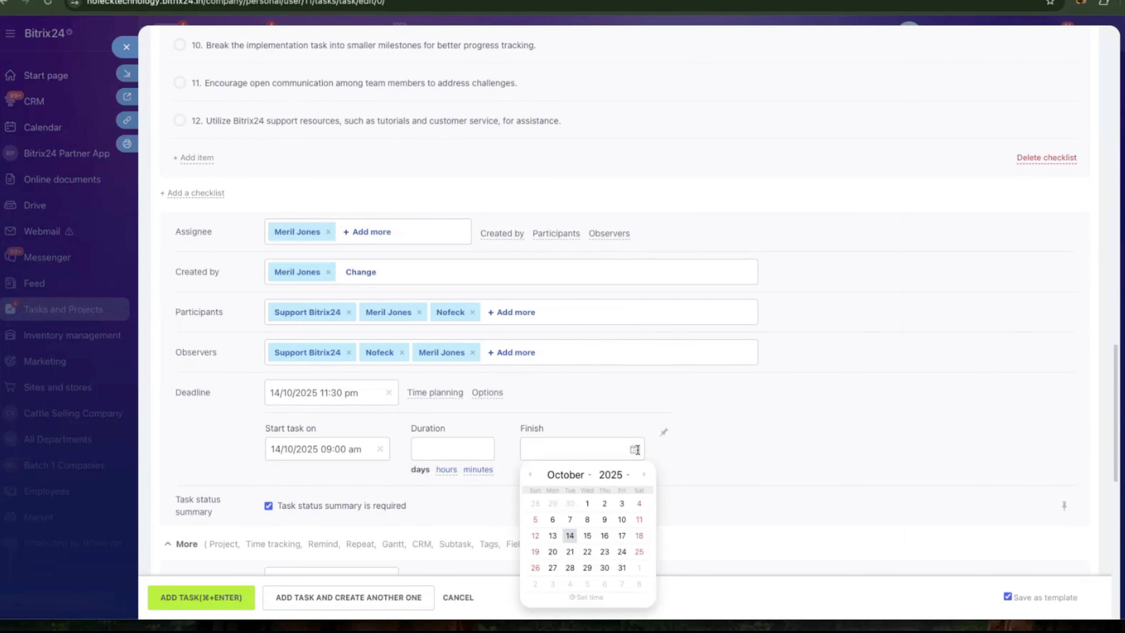
left_click(573, 537)
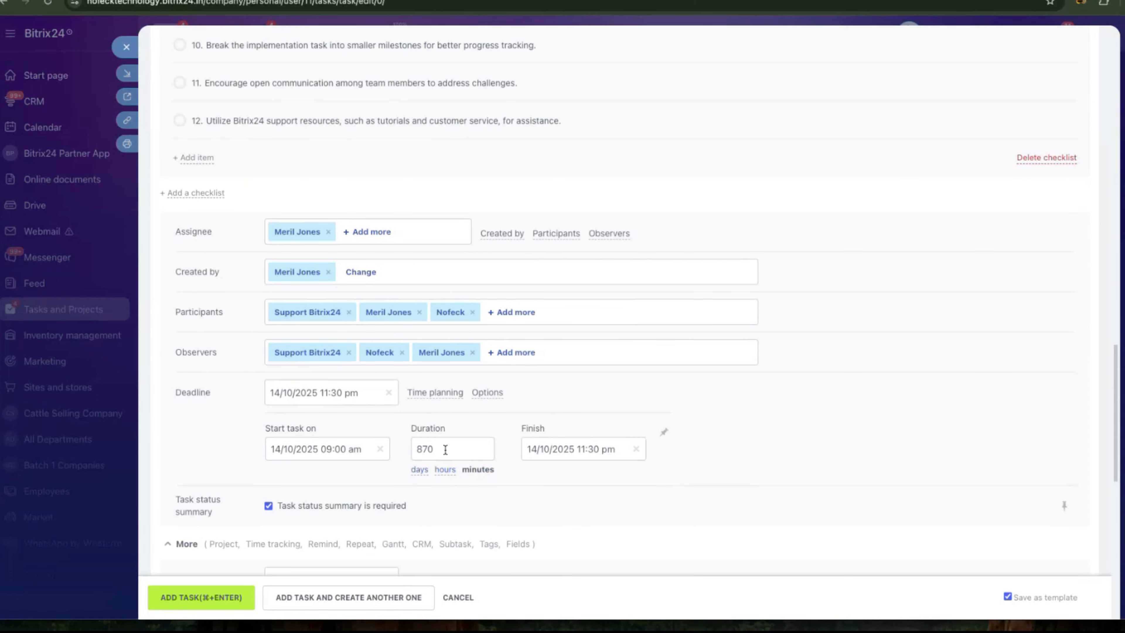
Show the task's additional deadline options and review the assignee date-change and completion-check settings
left_click(489, 398)
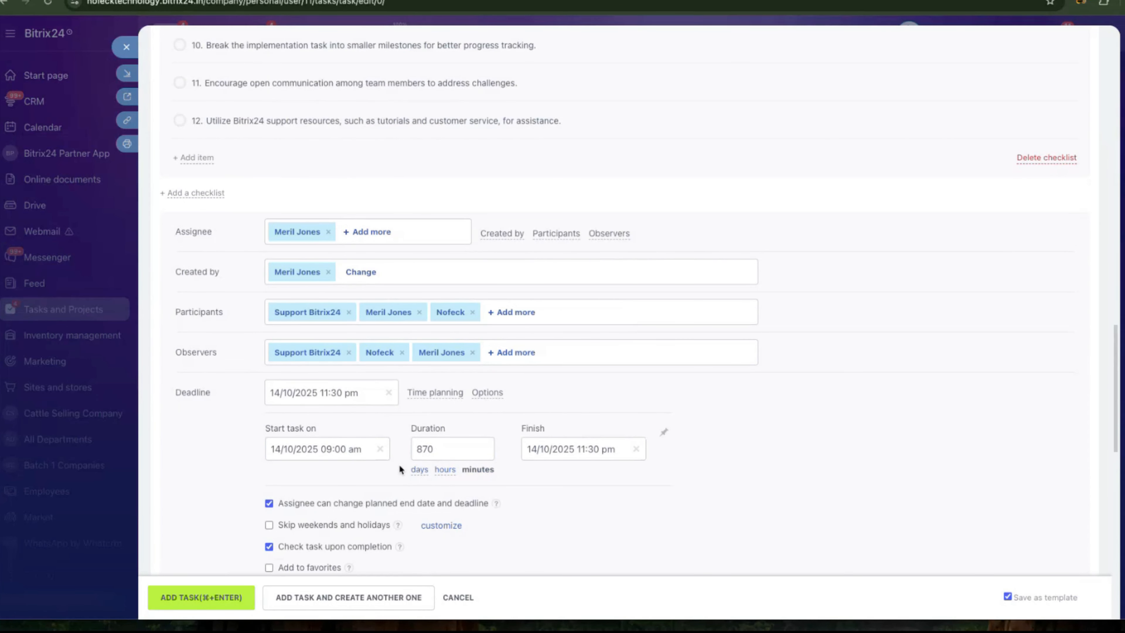
scroll(397, 470, "down", 2)
mouse_move(399, 464)
scroll(399, 464, "down", 2)
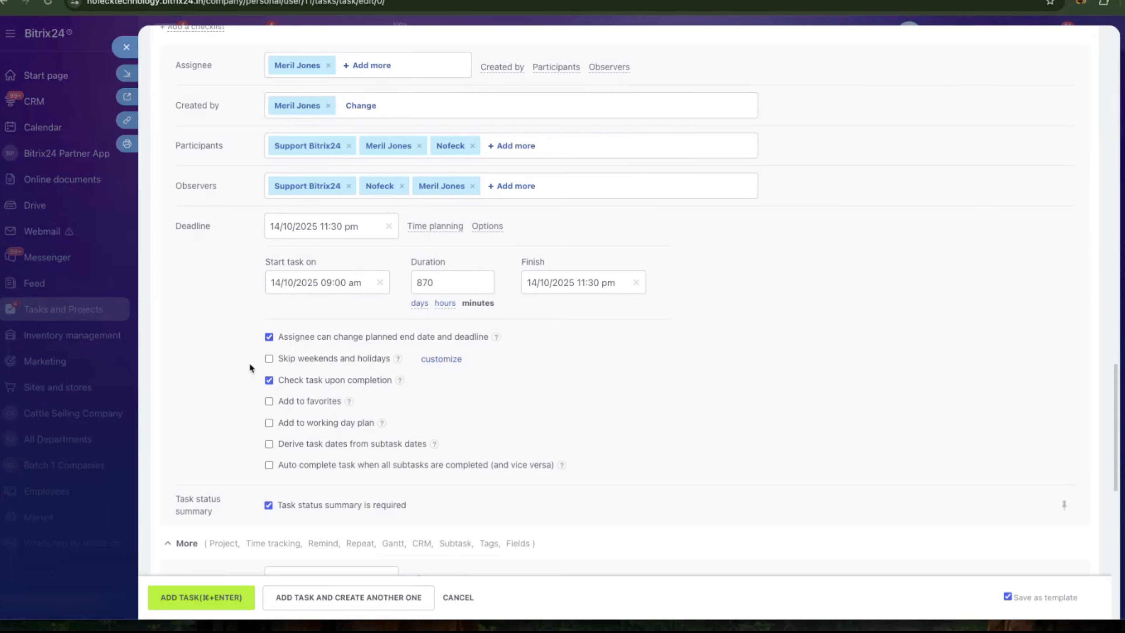
left_click(269, 338)
scroll(273, 363, "down", 1)
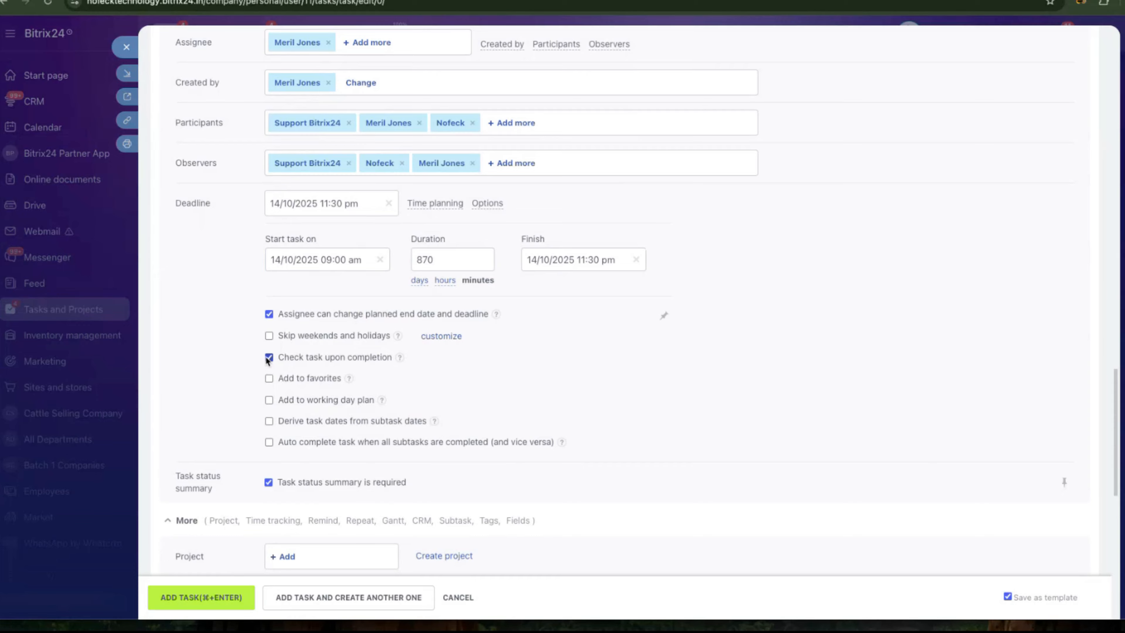
Try adding the task to favorites and read that option's explanation
left_click(269, 379)
mouse_move(349, 380)
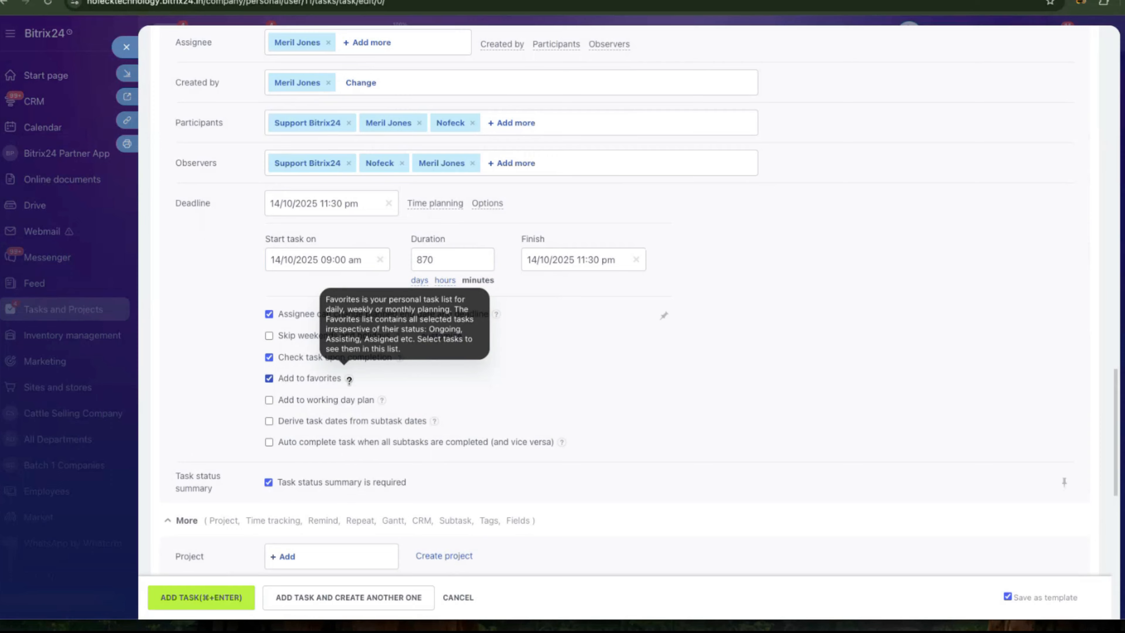
left_click(269, 378)
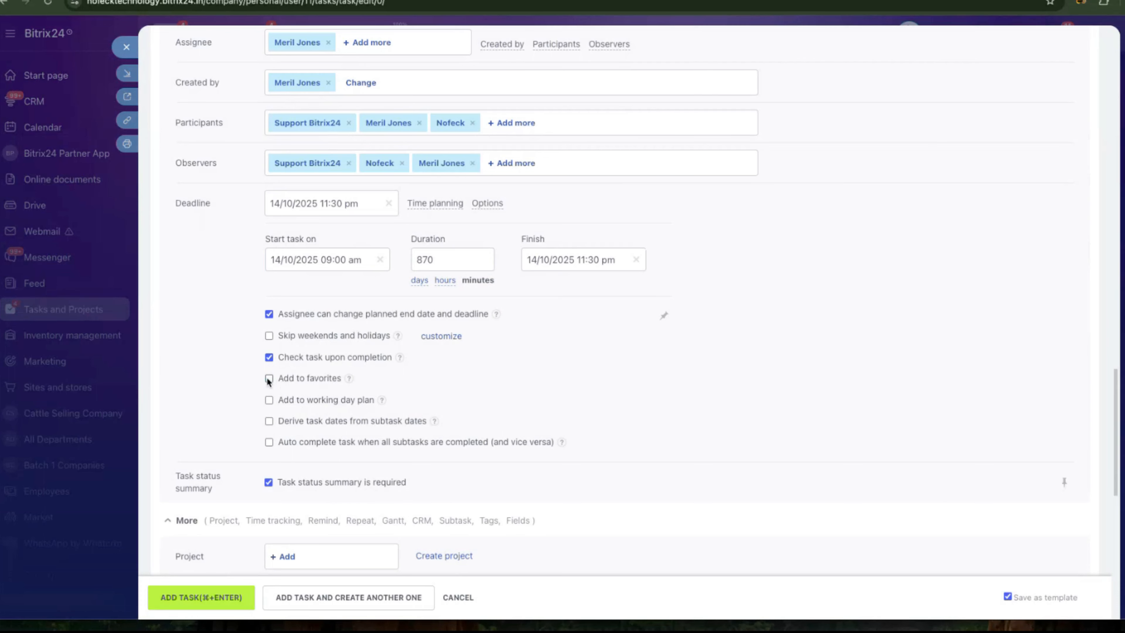
Add the task to the working day plan and derive its dates from the subtask dates
left_click(269, 400)
mouse_move(380, 400)
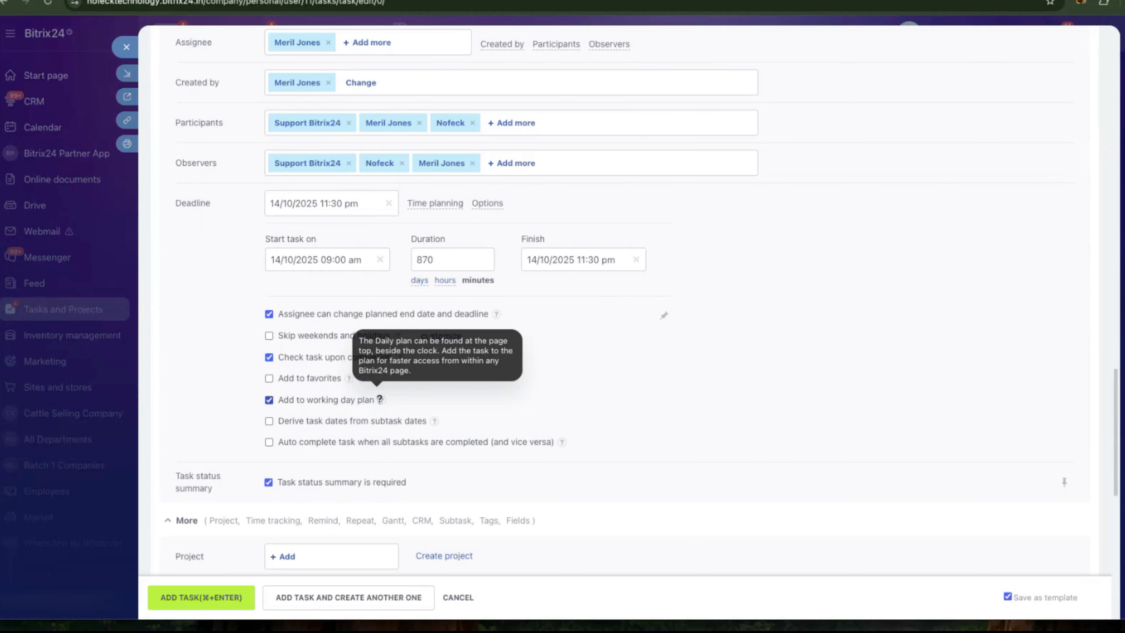
scroll(239, 431, "down", 1)
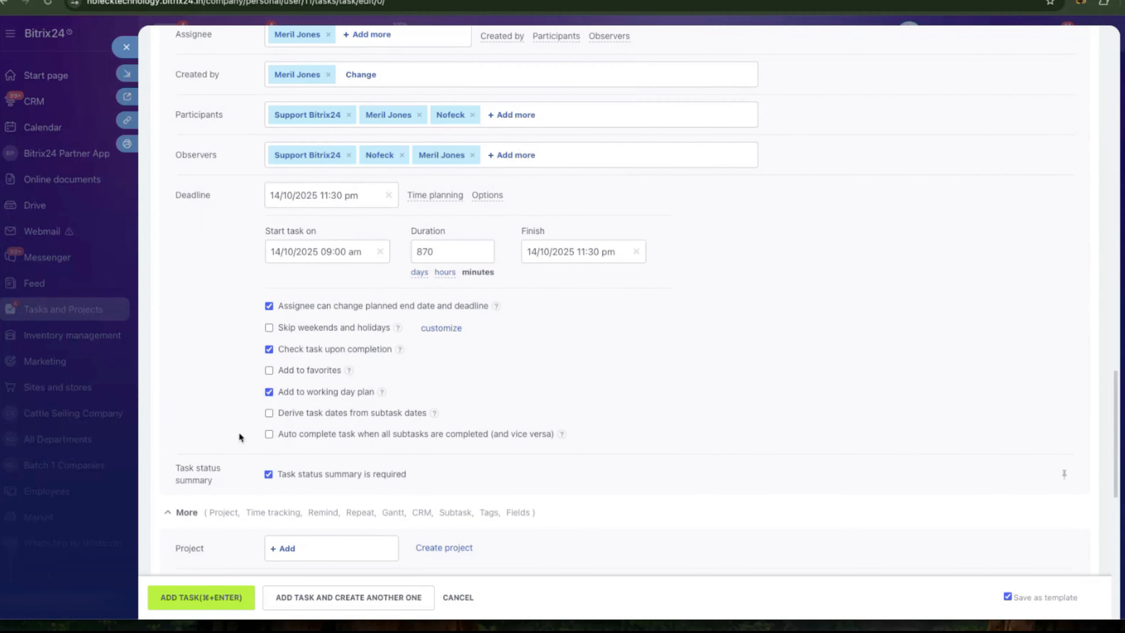
scroll(239, 438, "down", 2)
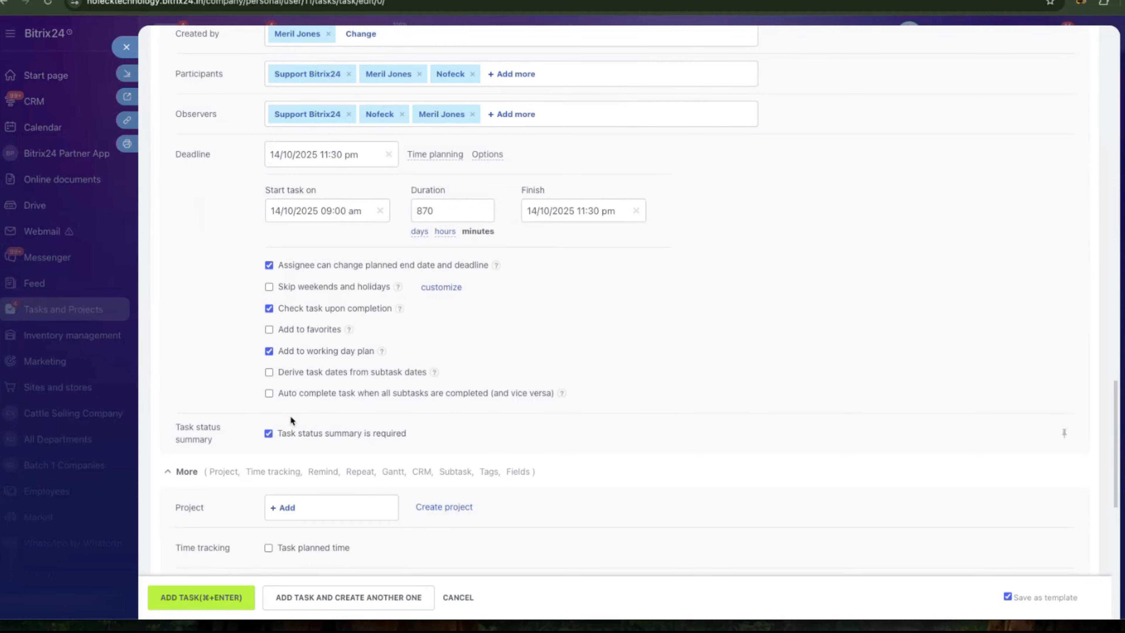
left_click(269, 372)
mouse_move(433, 372)
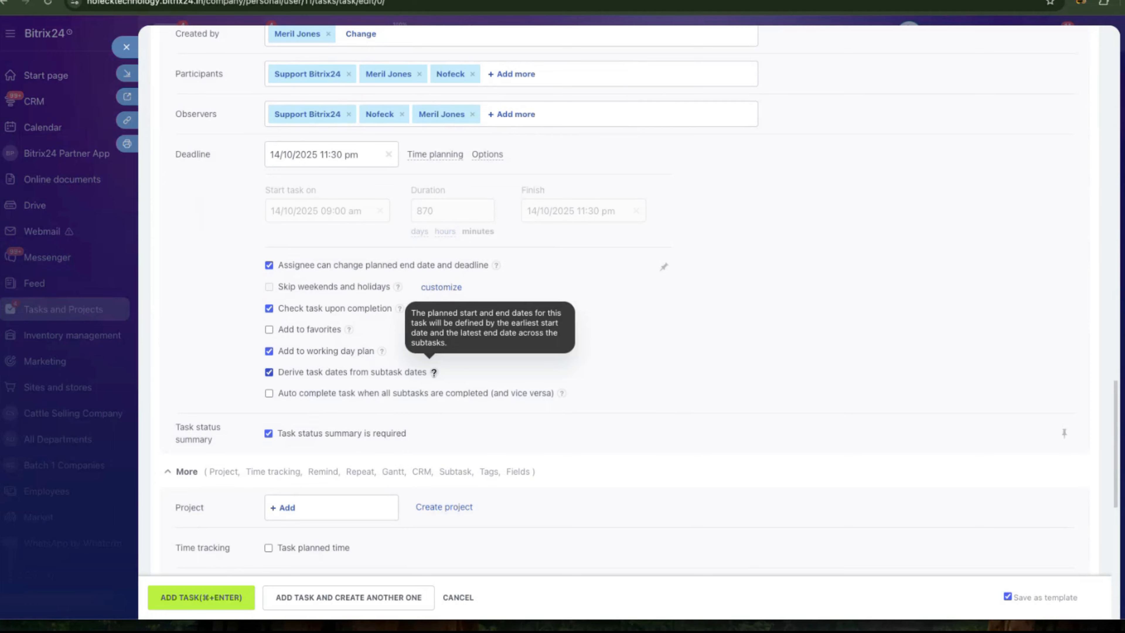
scroll(262, 286, "down", 5)
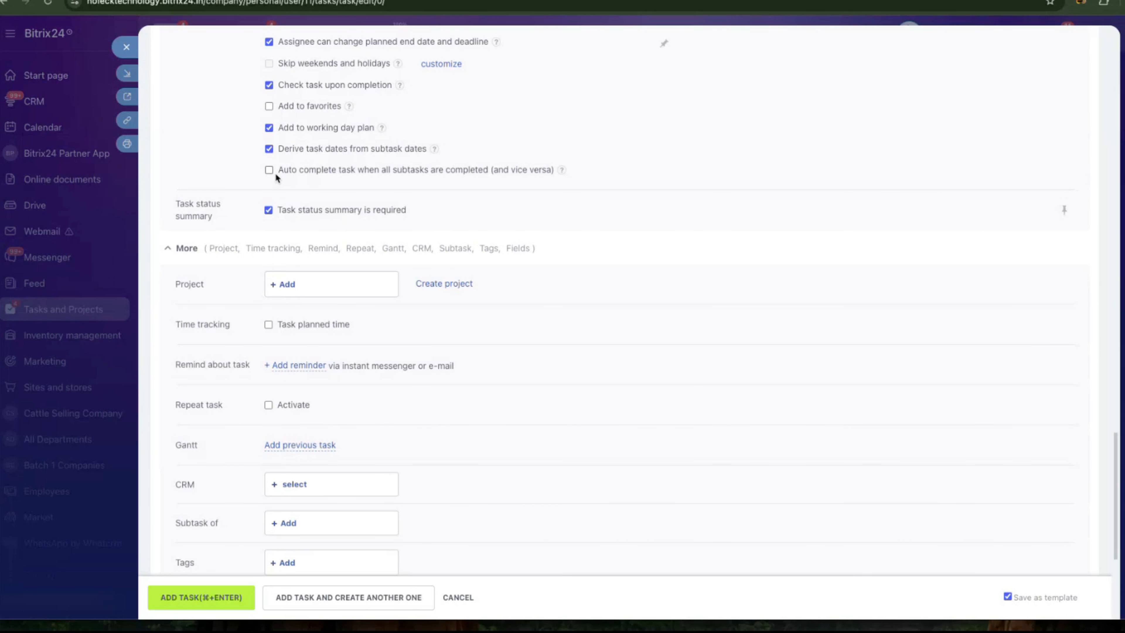
Assign the task to the TCS workgroup as its project
scroll(275, 172, "up", 1)
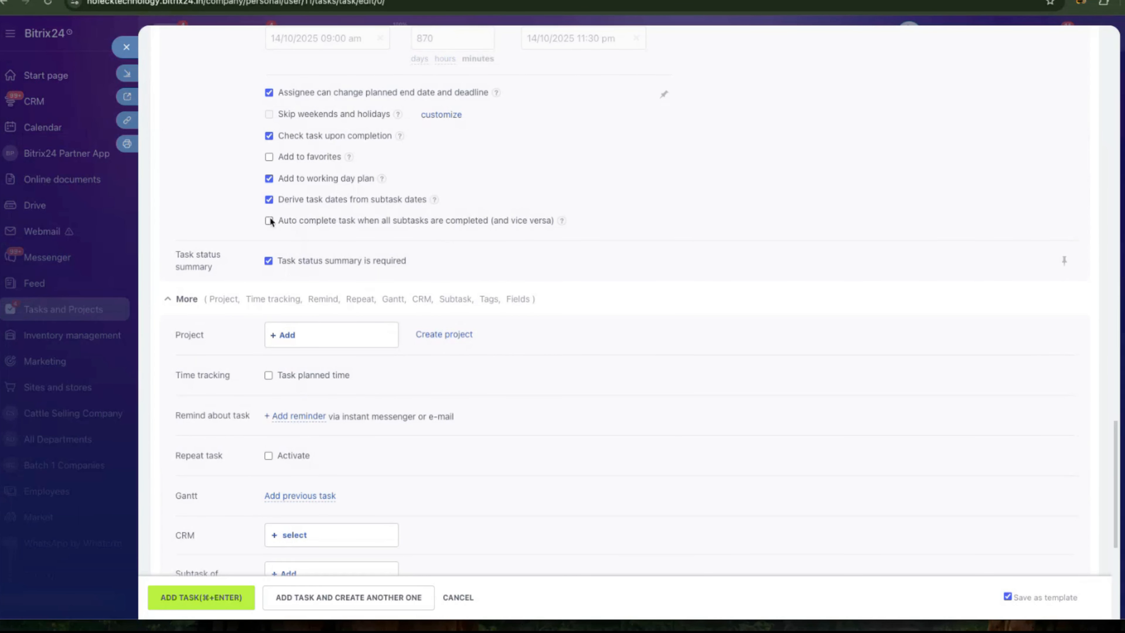
scroll(279, 249, "down", 2)
scroll(280, 249, "down", 3)
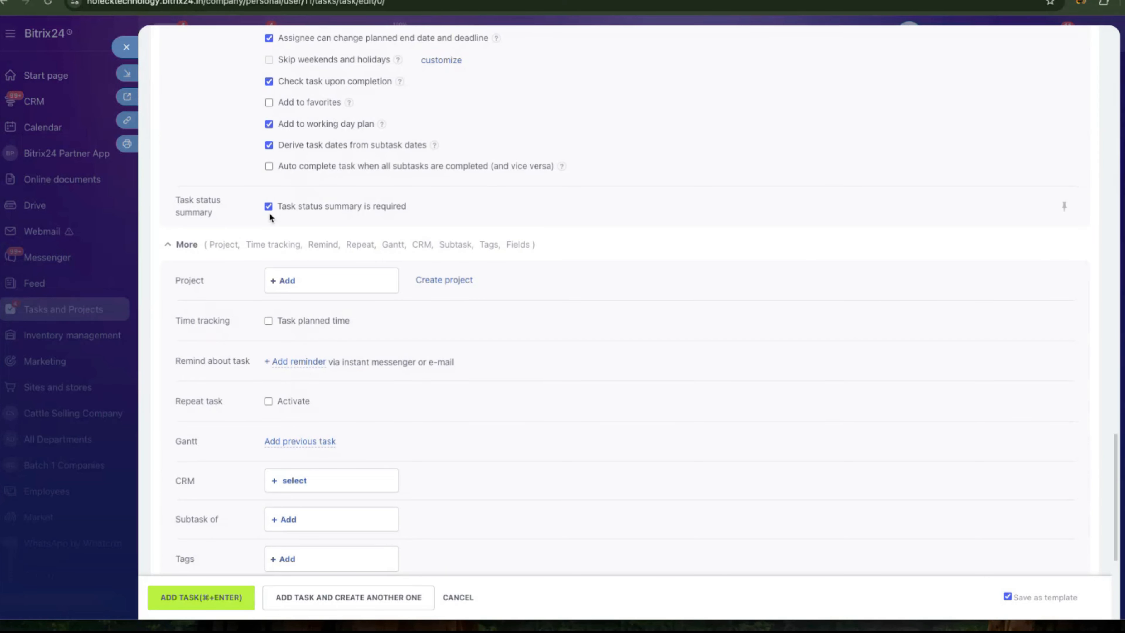
scroll(270, 215, "down", 1)
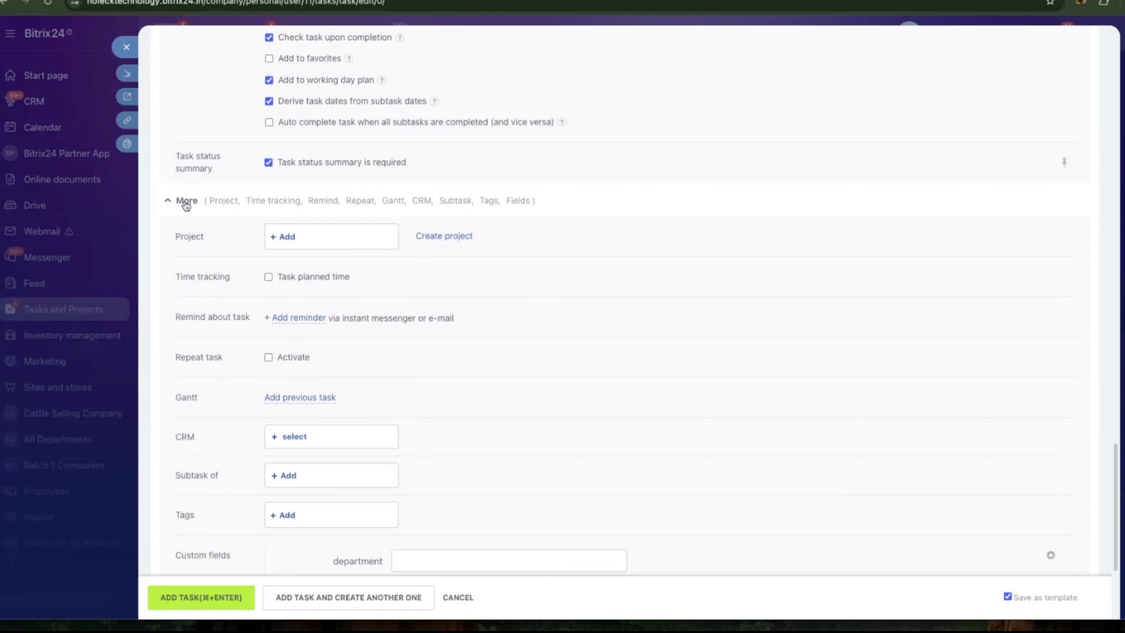
left_click(285, 237)
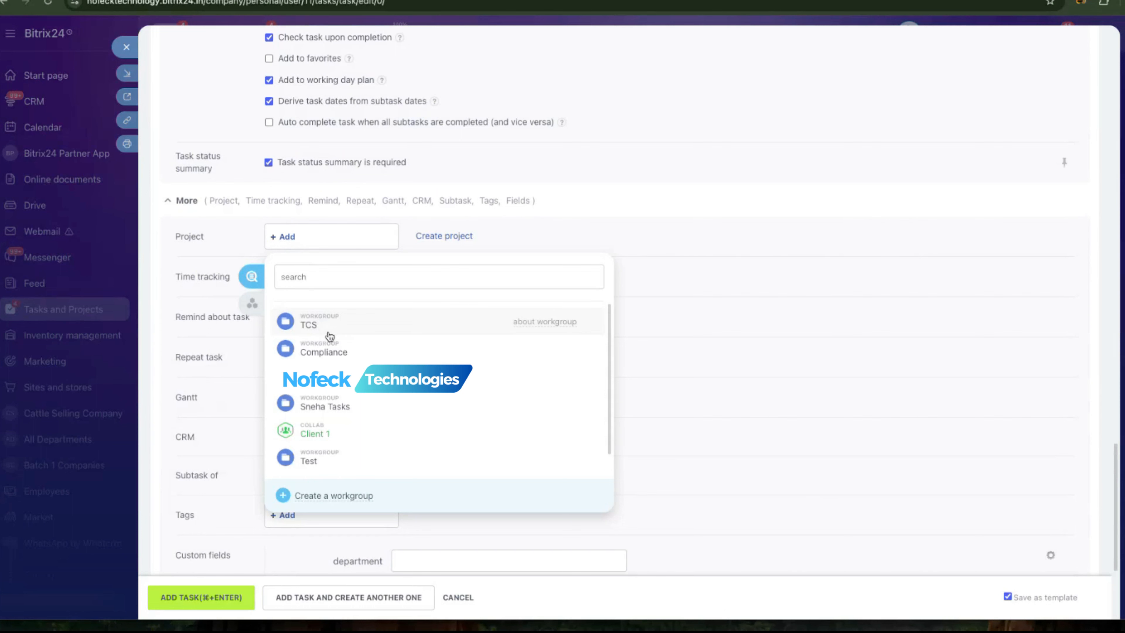
left_click(317, 324)
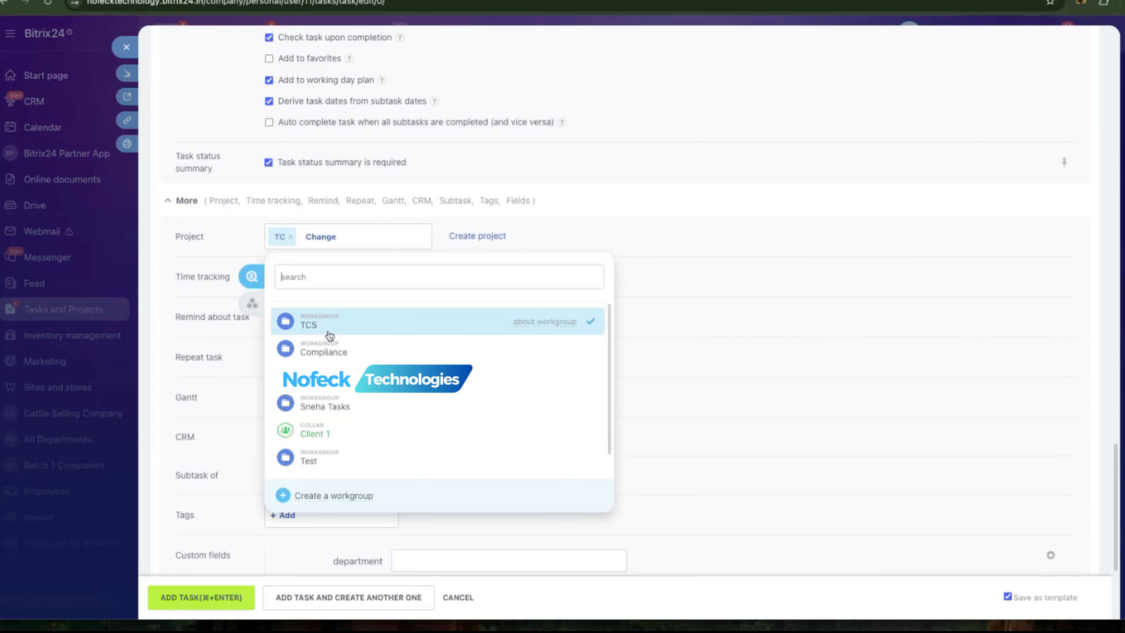
left_click(205, 257)
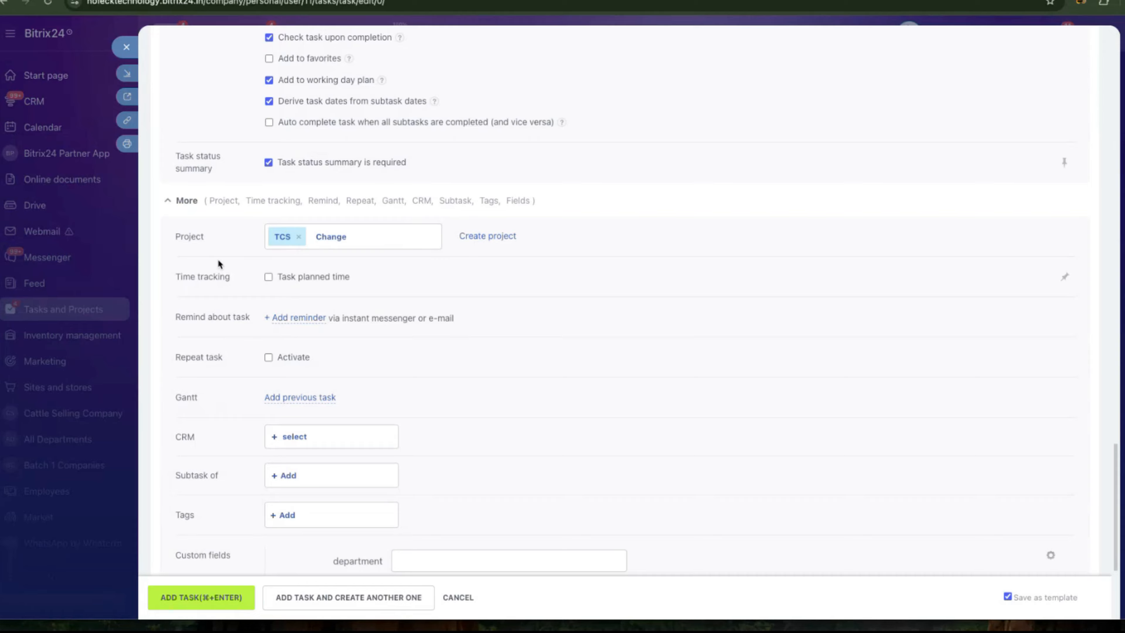
Enable planned time for the task's time tracking and enter 1 hour
left_click(268, 277)
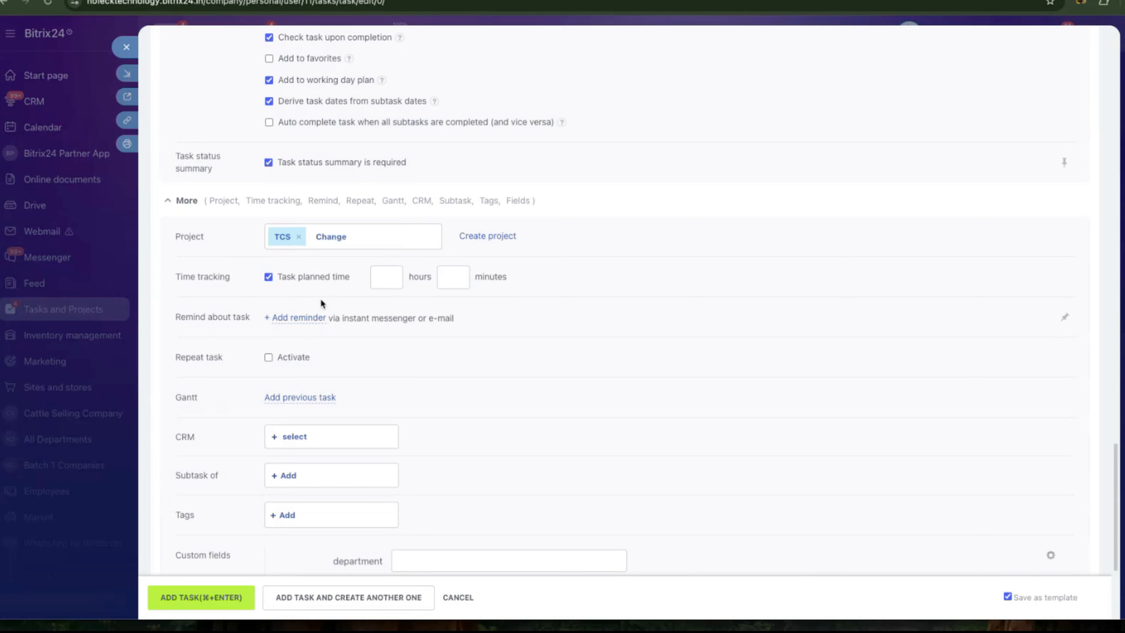
left_click(389, 276)
type("1")
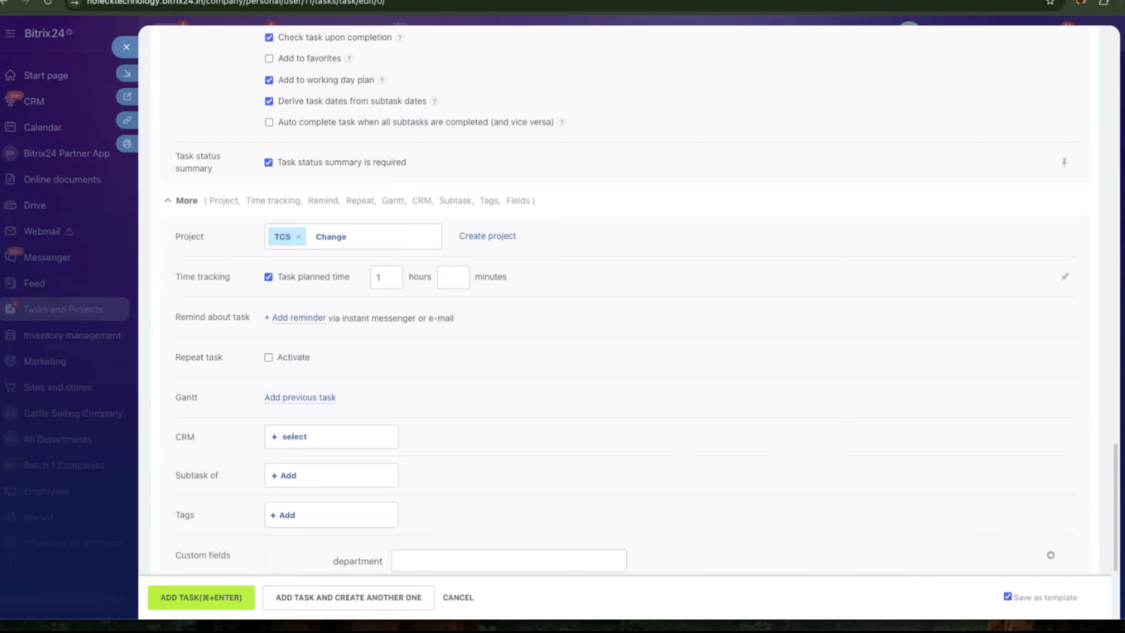
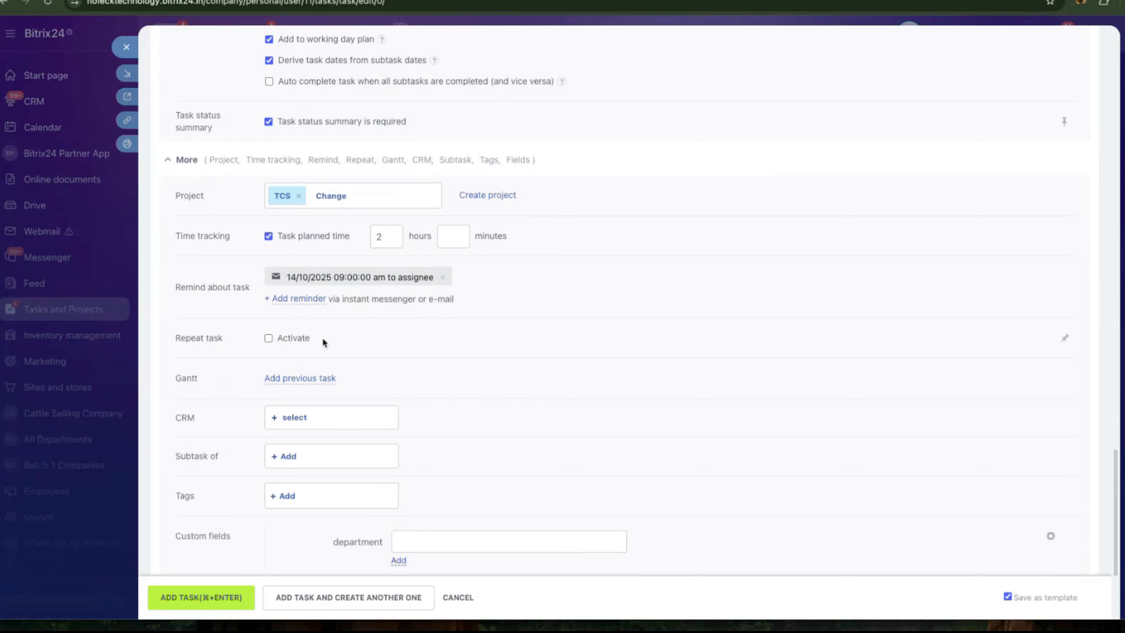
Activate task repetition and review the week, month, year and day repeat terms, including the day-type choices
left_click(269, 338)
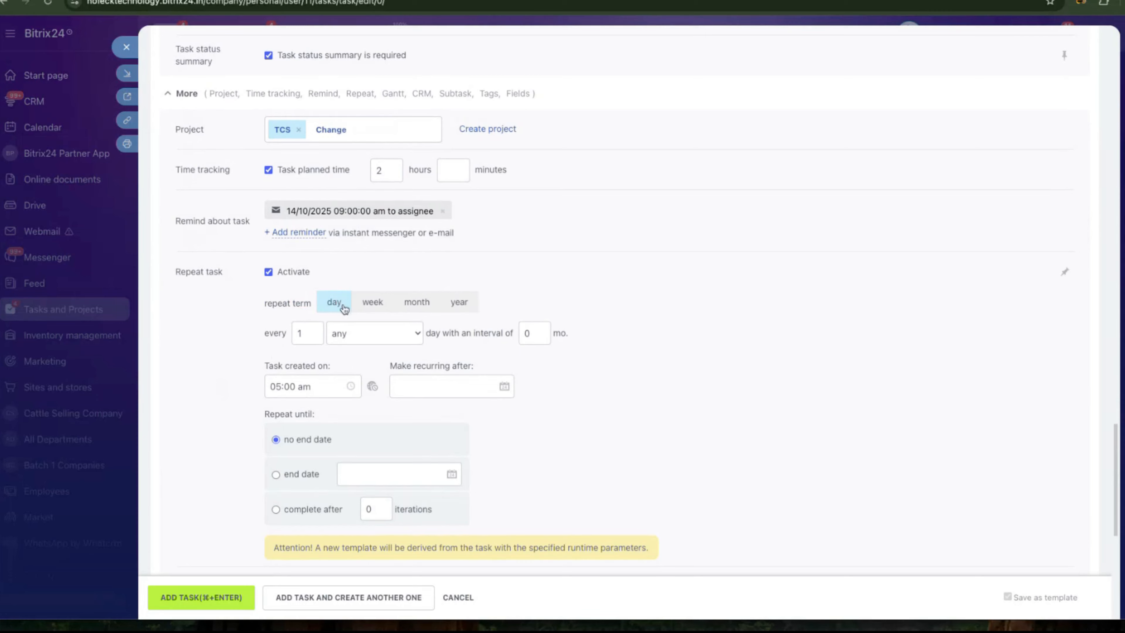
left_click(373, 305)
left_click(421, 303)
left_click(461, 305)
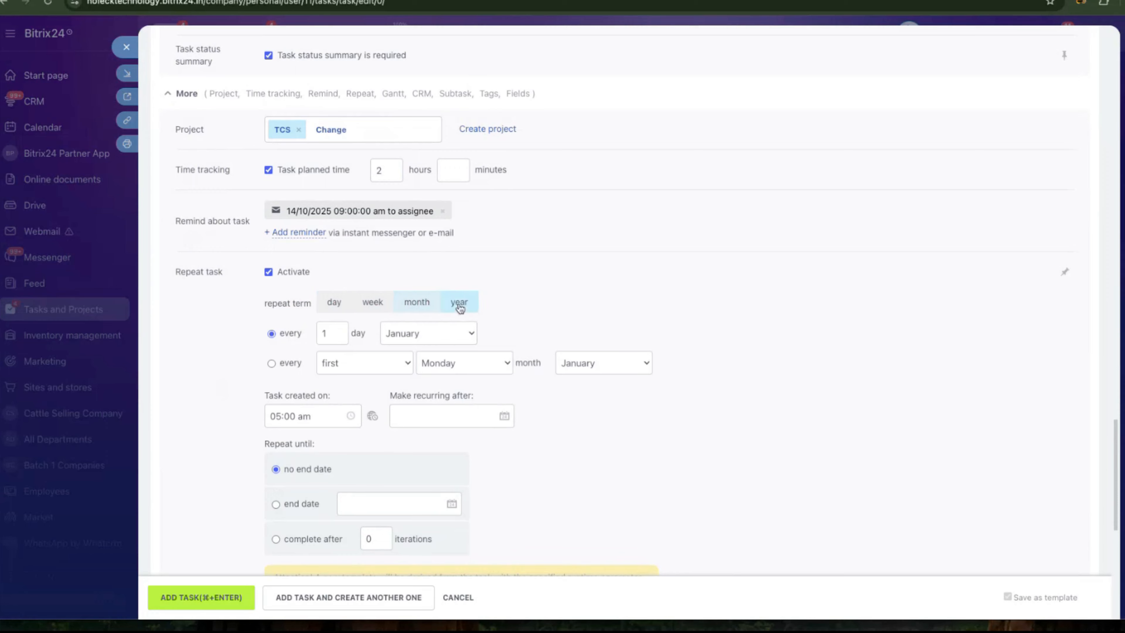
left_click(328, 305)
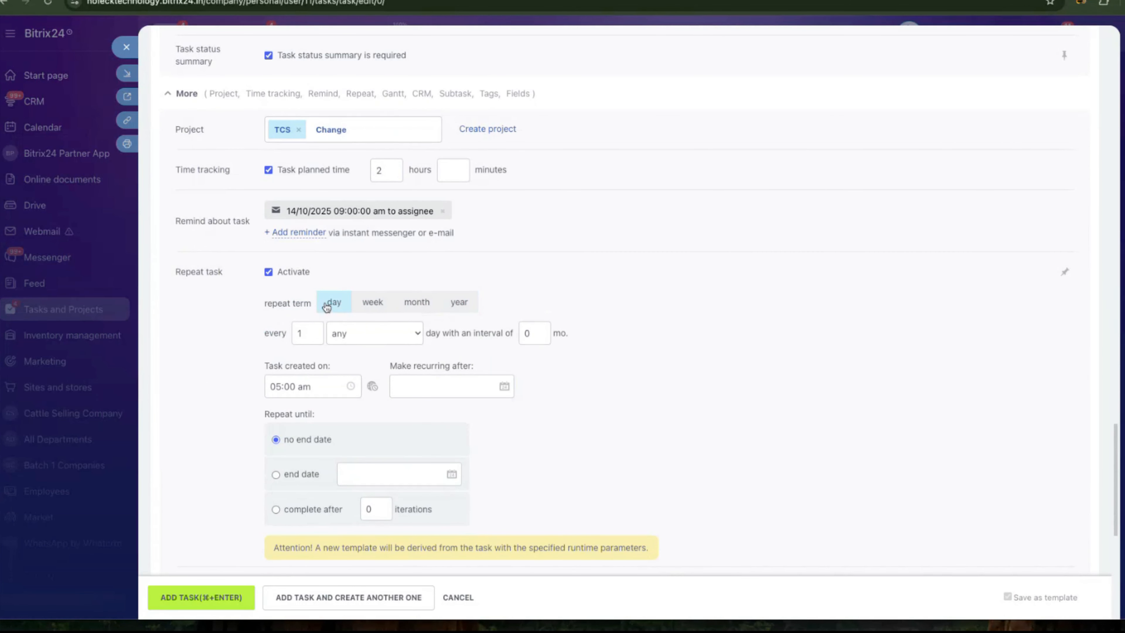
left_click(347, 339)
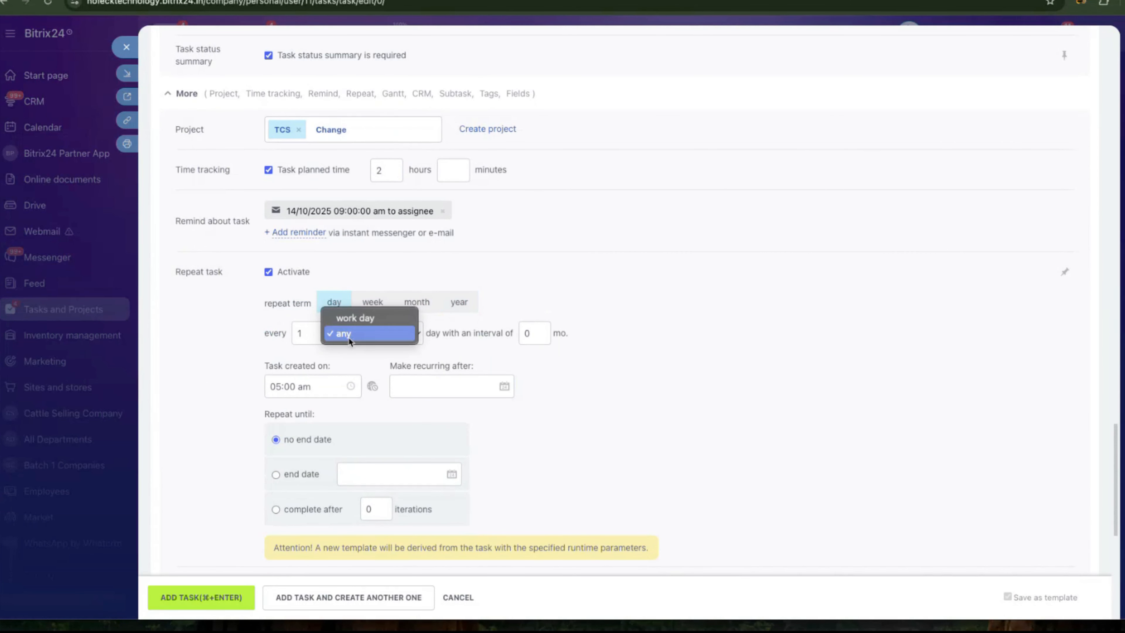
left_click(378, 302)
Try a weekly repeat term with Monday, Thursday and Saturday selected
left_click(374, 302)
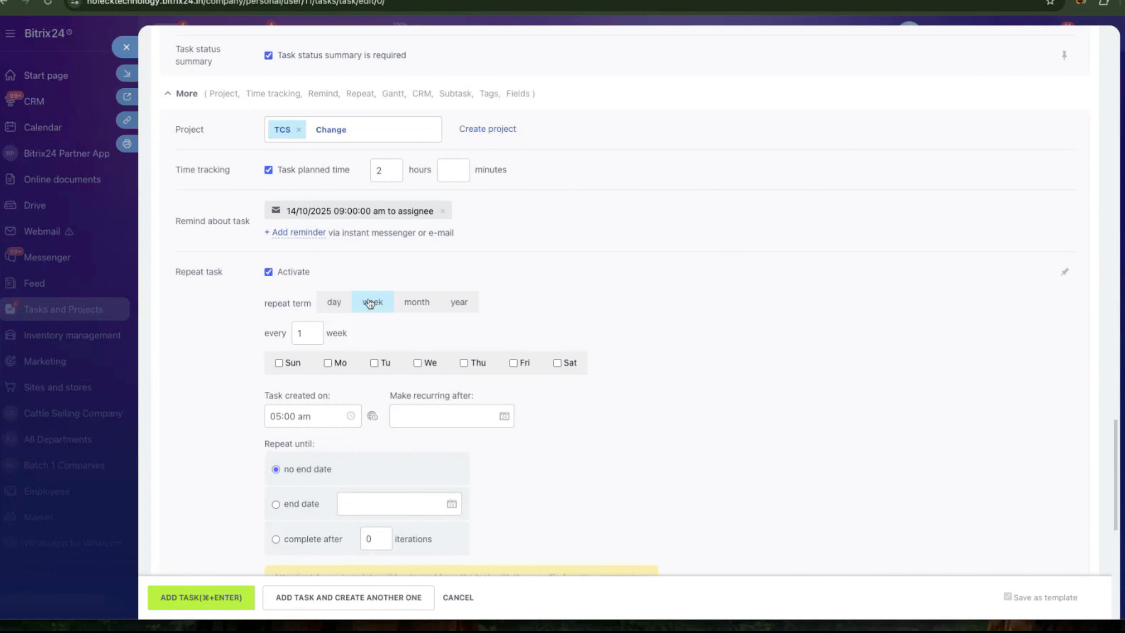
left_click(328, 363)
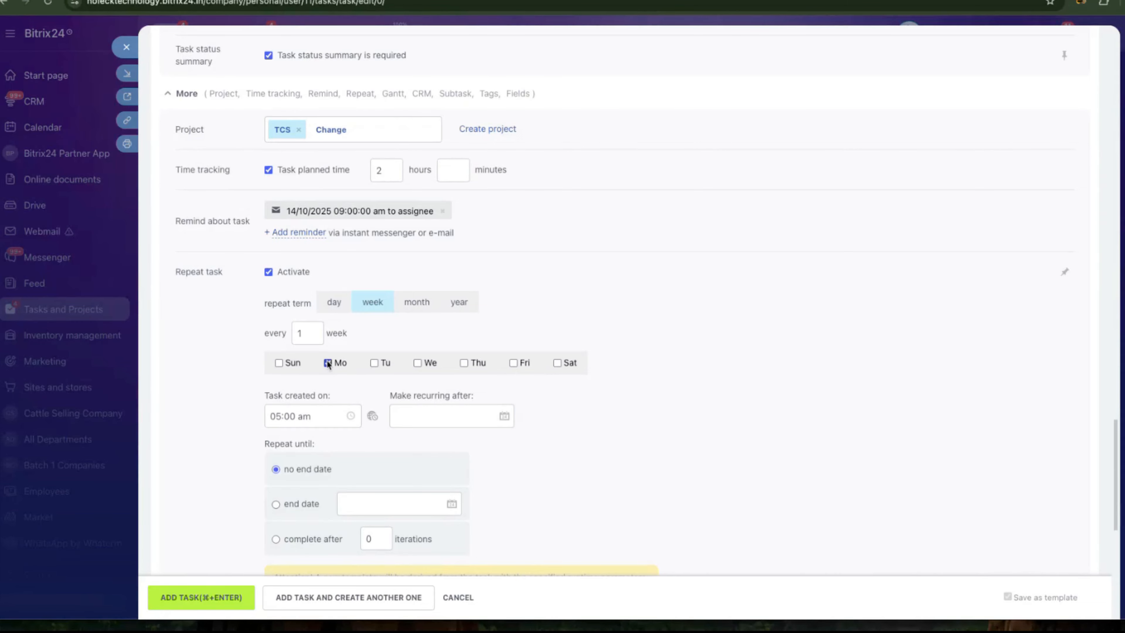
left_click(464, 363)
left_click(558, 363)
Try a monthly repeat term, checking the ordinal and weekday choices and entering an interval of 2 months
left_click(416, 304)
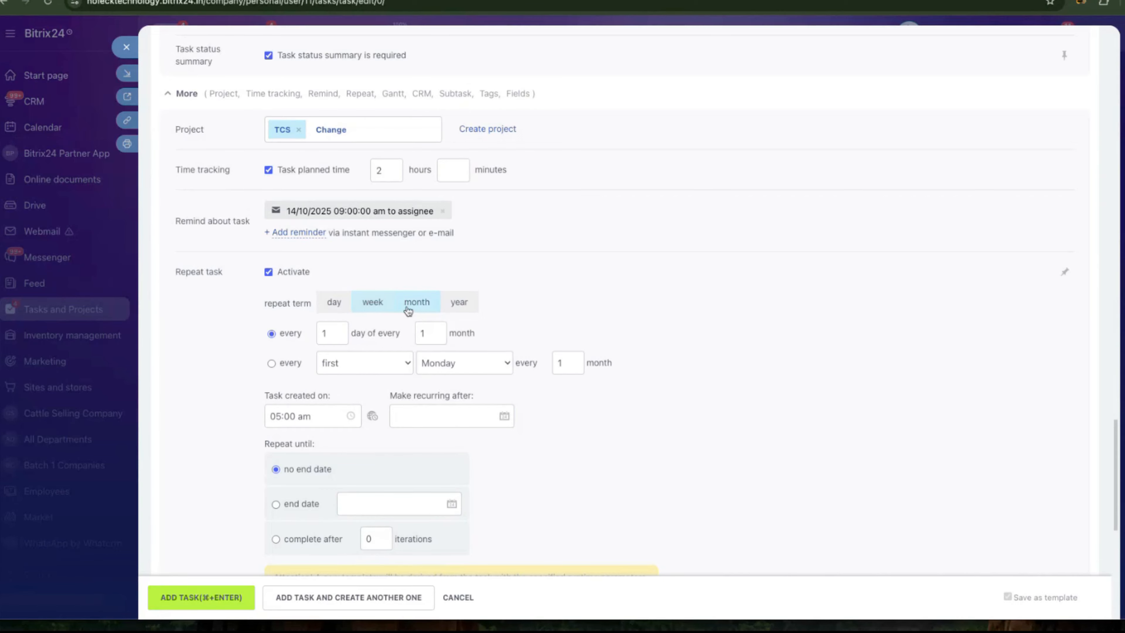
left_click(341, 365)
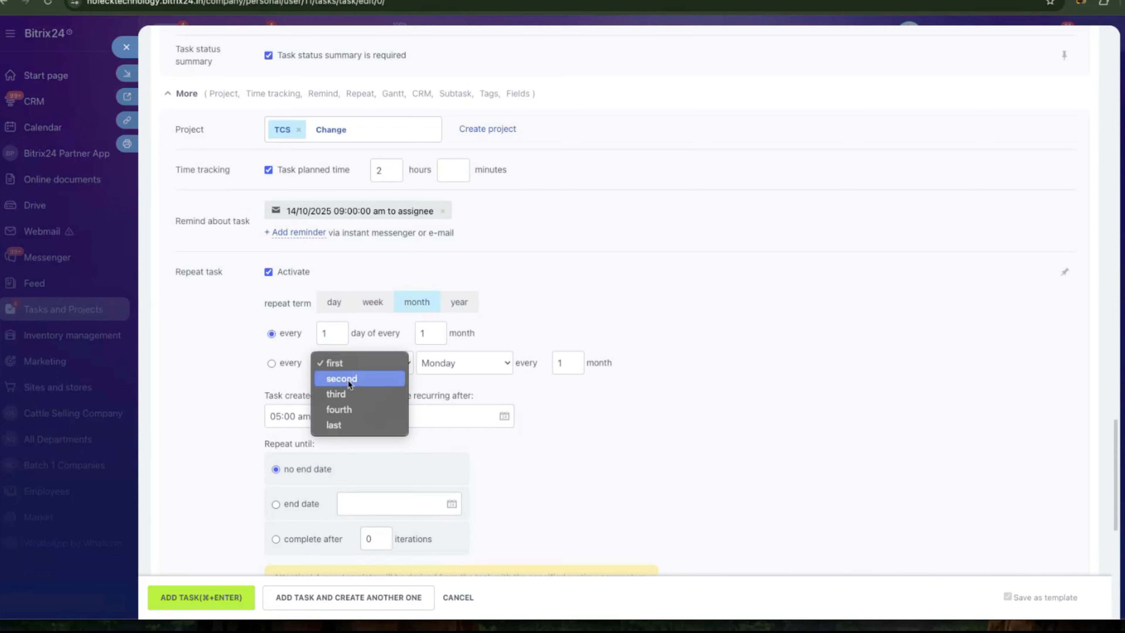
left_click(454, 363)
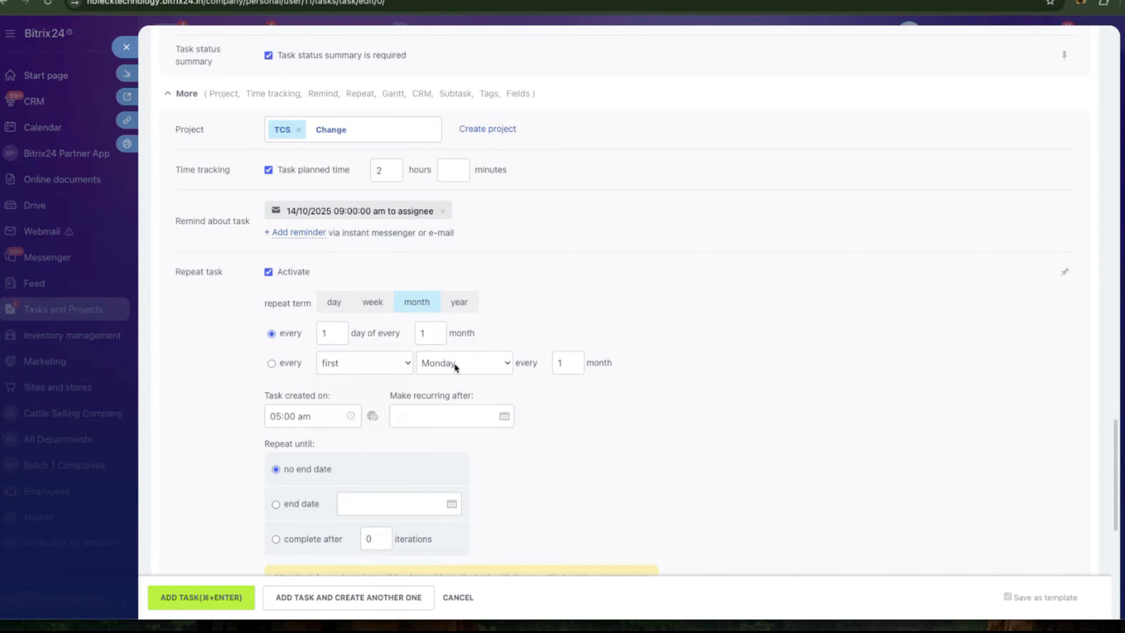
left_click(454, 363)
left_click(557, 400)
key("BackSpace")
type("2")
Try a yearly repeat term with April as the month and second as the weekday ordinal, and check the weekday choices
left_click(461, 302)
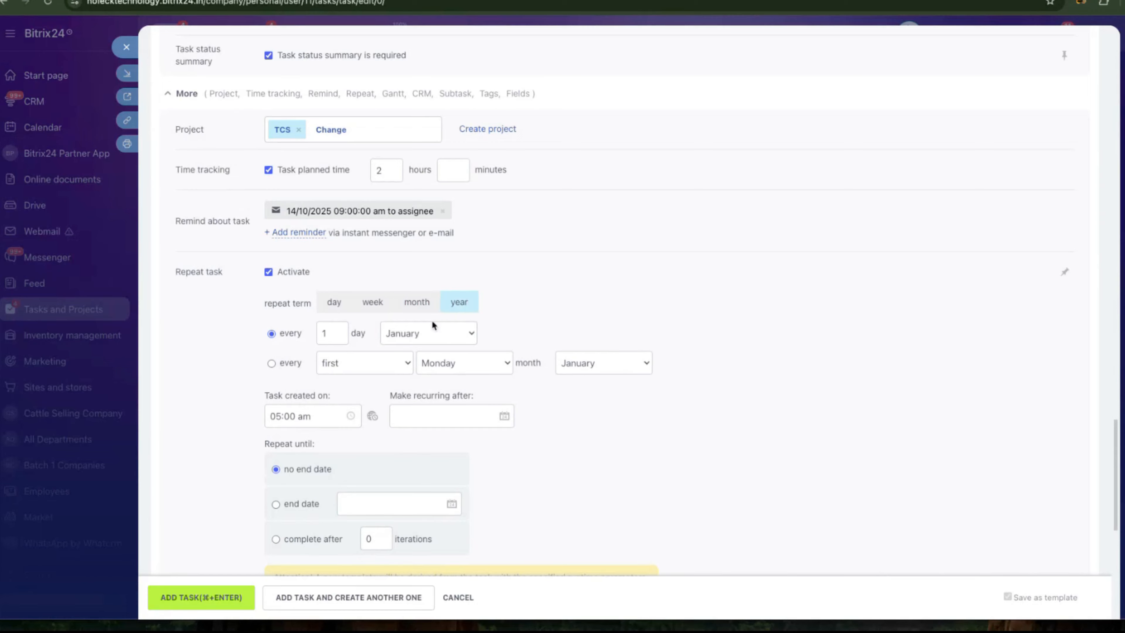
left_click(428, 332)
left_click(402, 382)
left_click(355, 364)
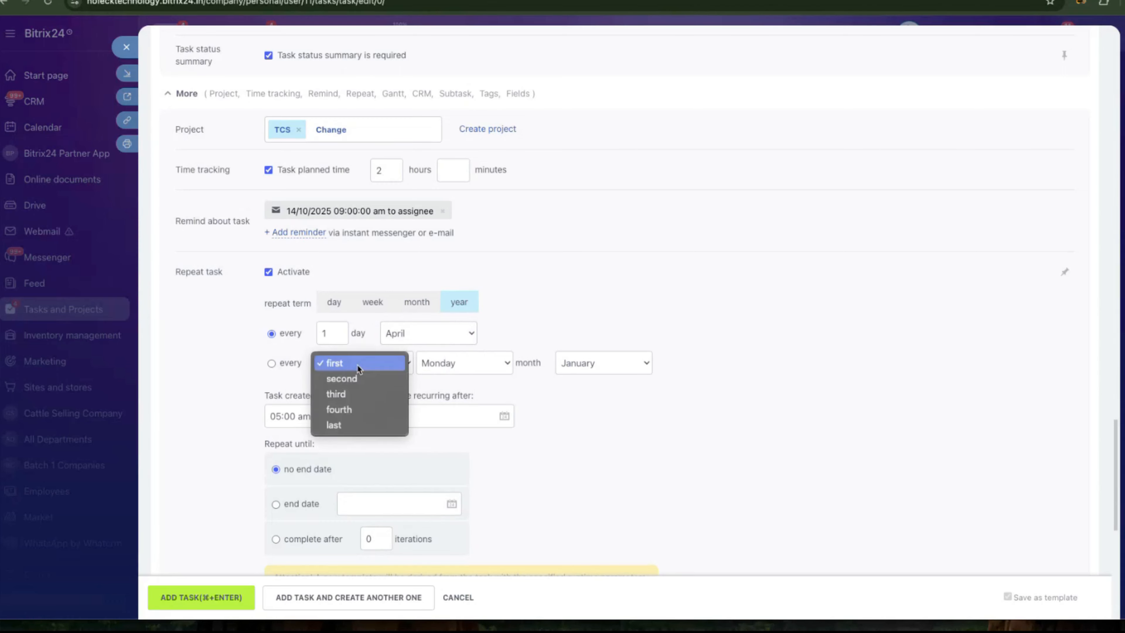
left_click(363, 381)
left_click(462, 361)
left_click(462, 361)
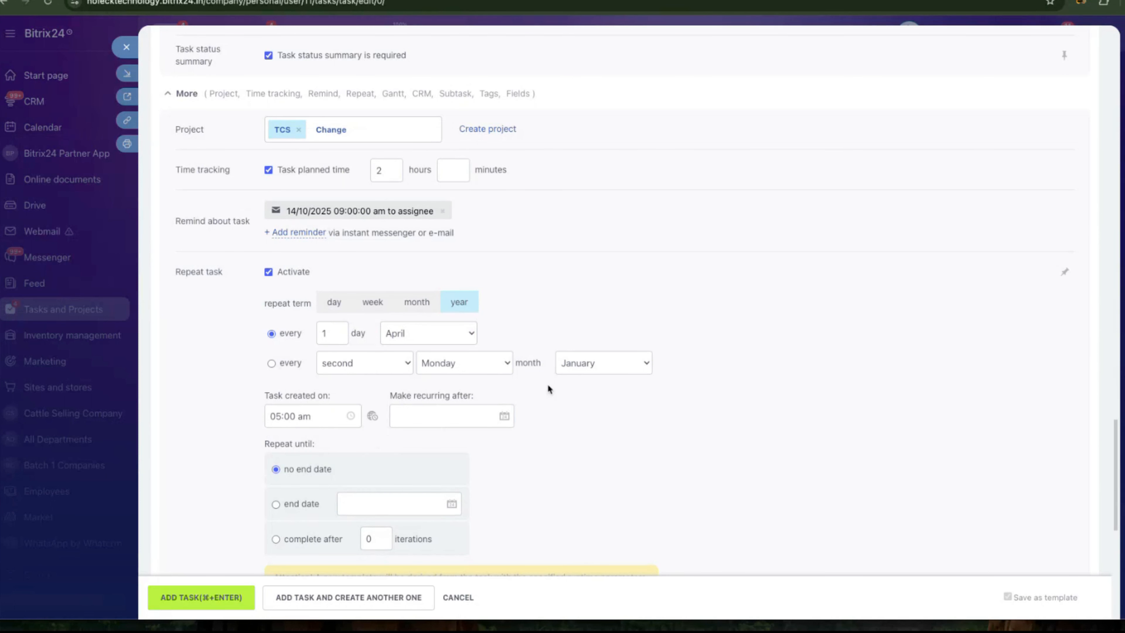
Make the task recurring after 01/12/2025
scroll(415, 443, "down", 2)
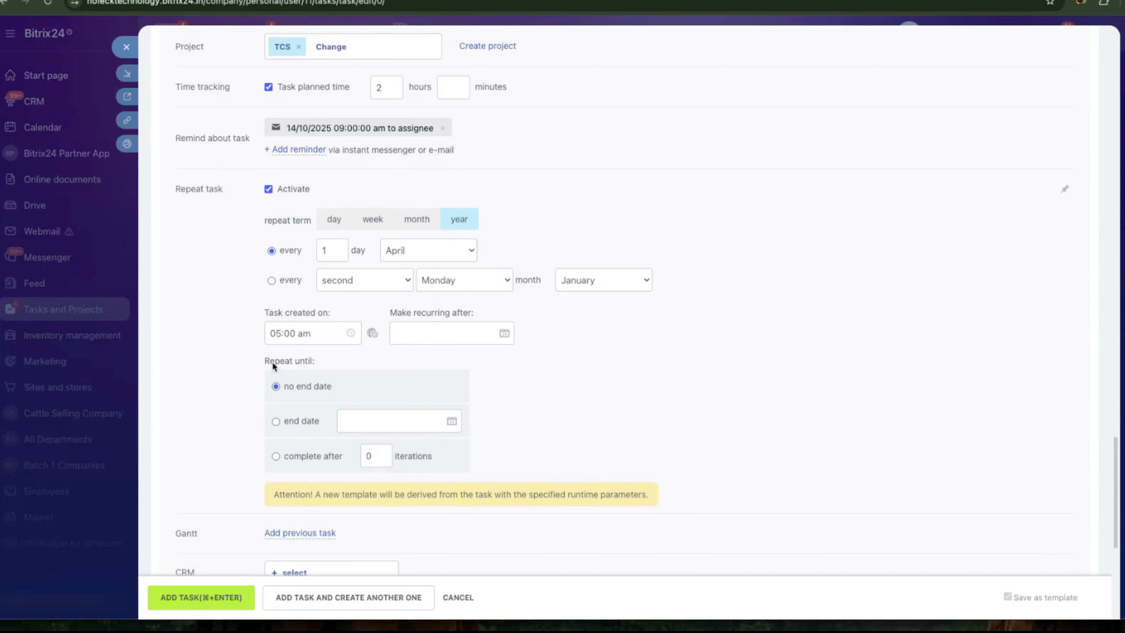
left_click_drag(260, 359, 277, 363)
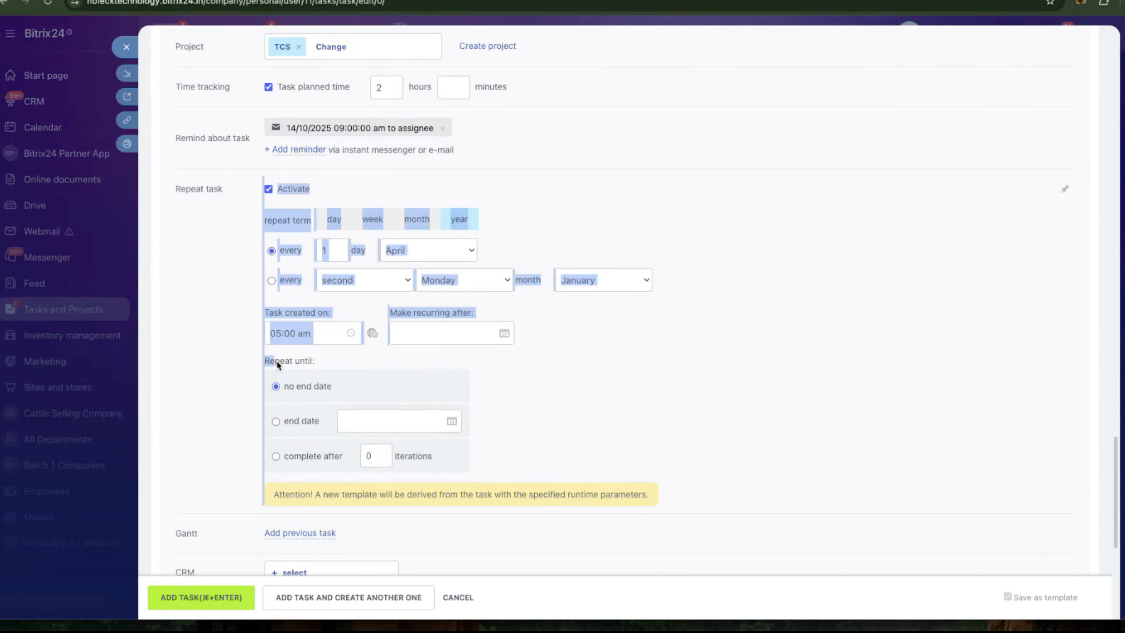
left_click(318, 360)
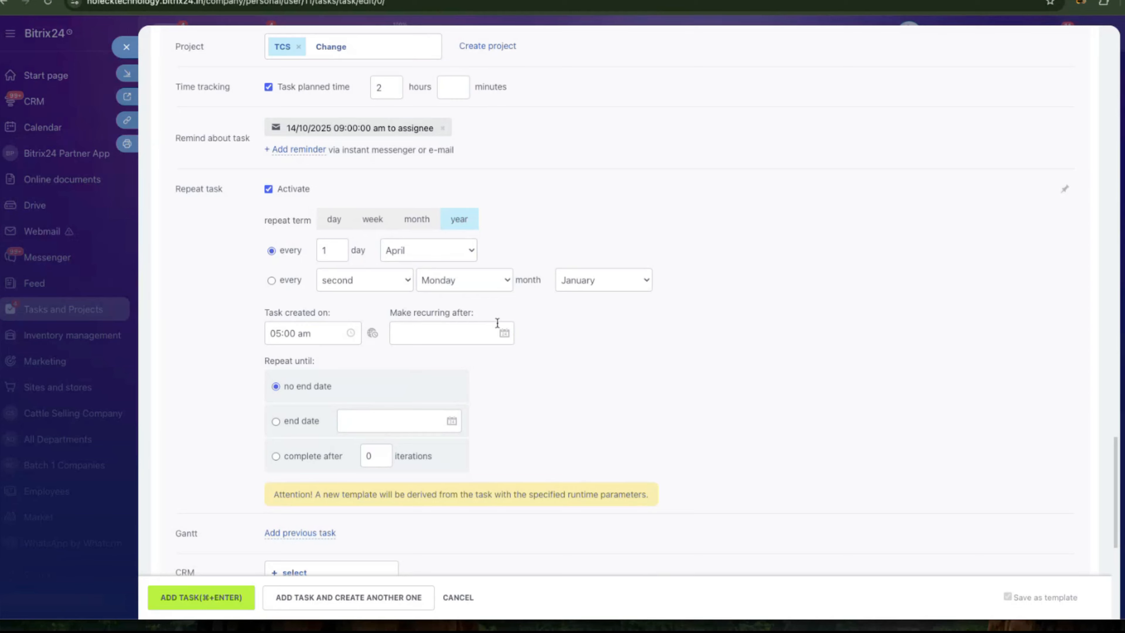
left_click(503, 334)
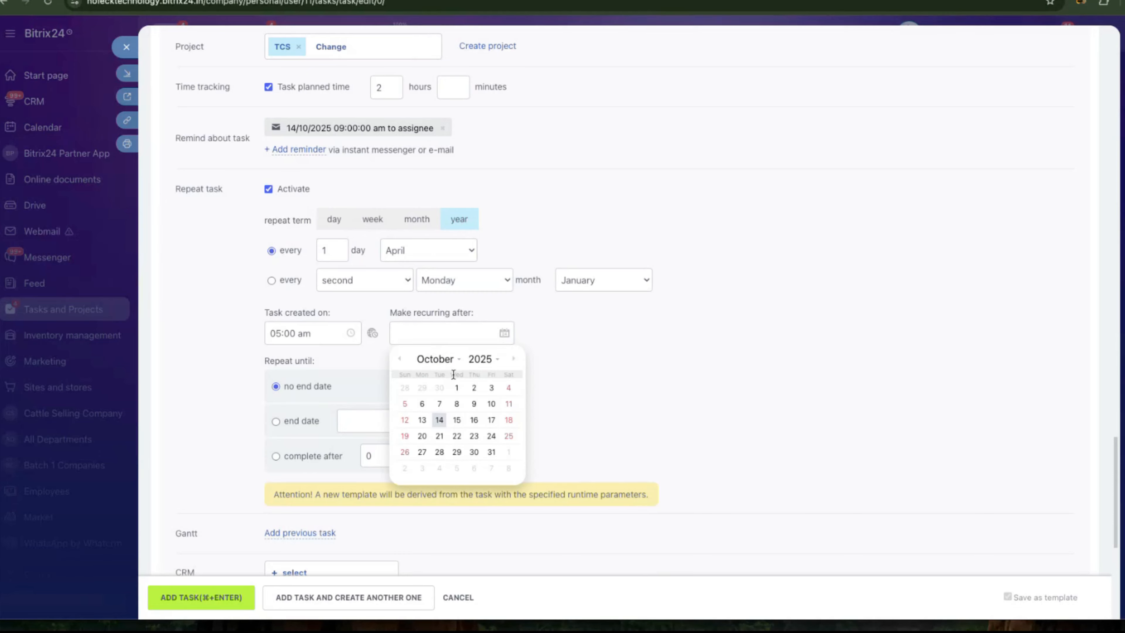
left_click(438, 359)
left_click(437, 530)
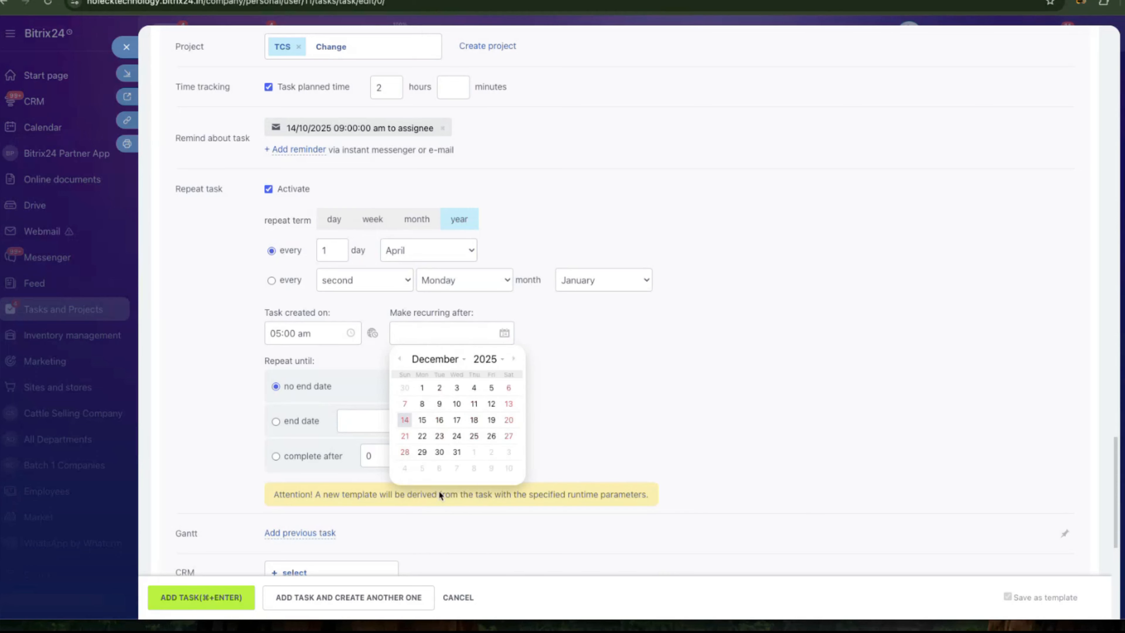
left_click(420, 393)
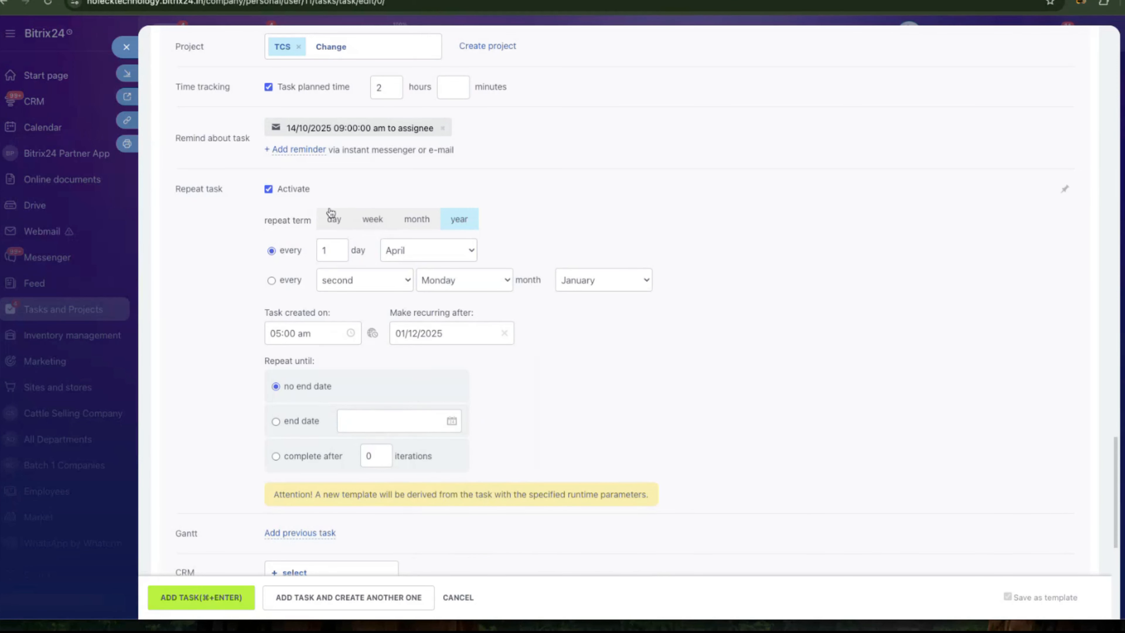
Switch the repeat term to day and check the date after which the task recurs
left_click(334, 220)
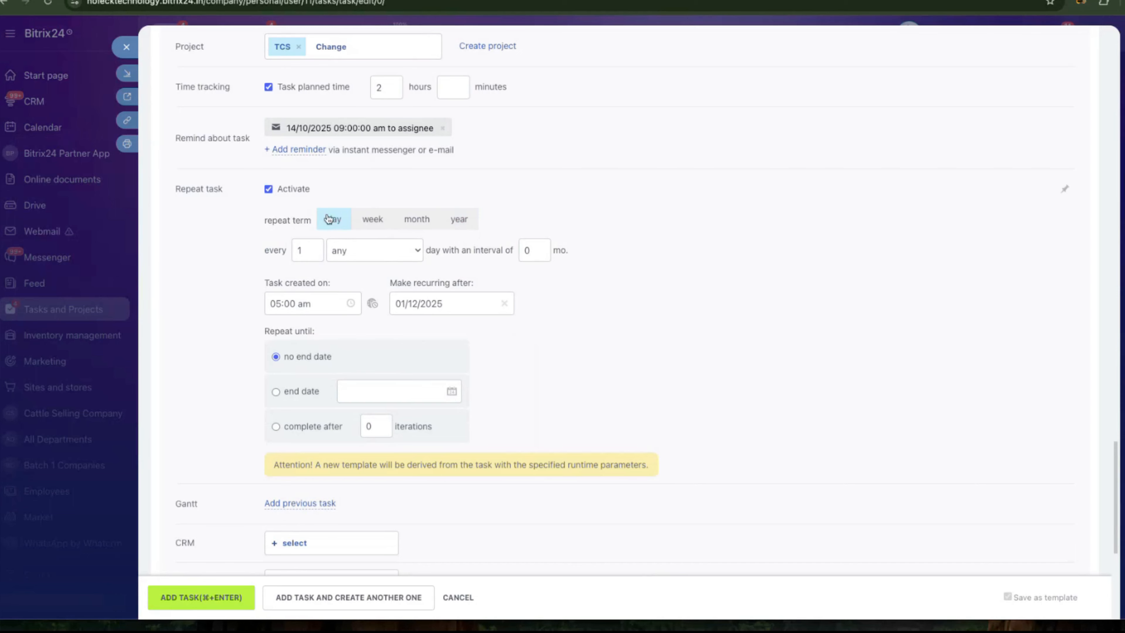
left_click(428, 303)
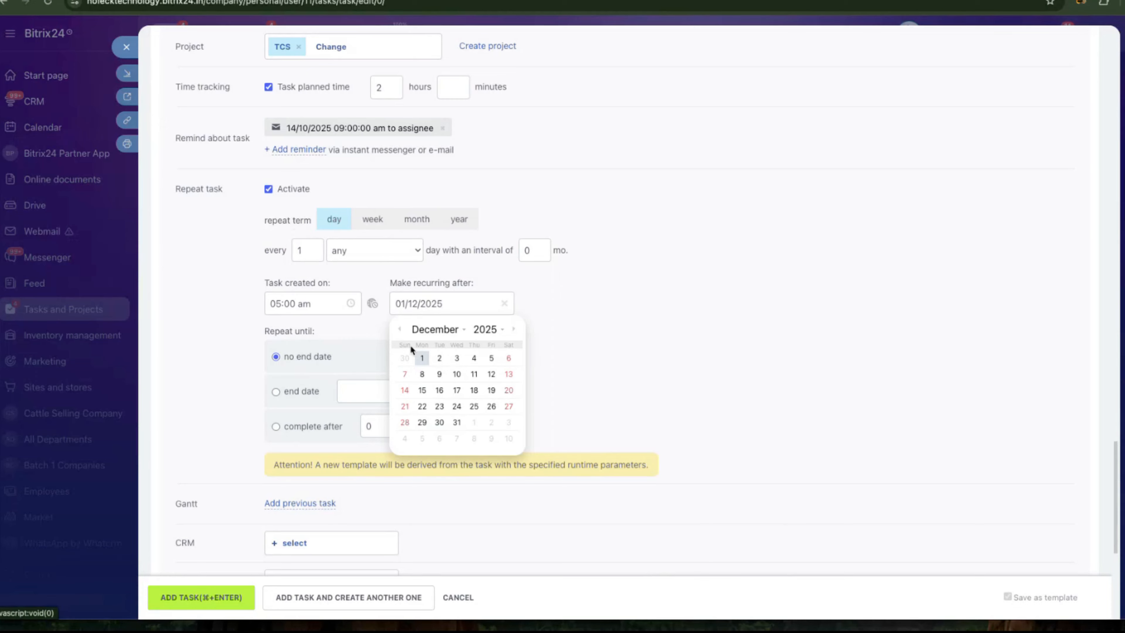
left_click(357, 341)
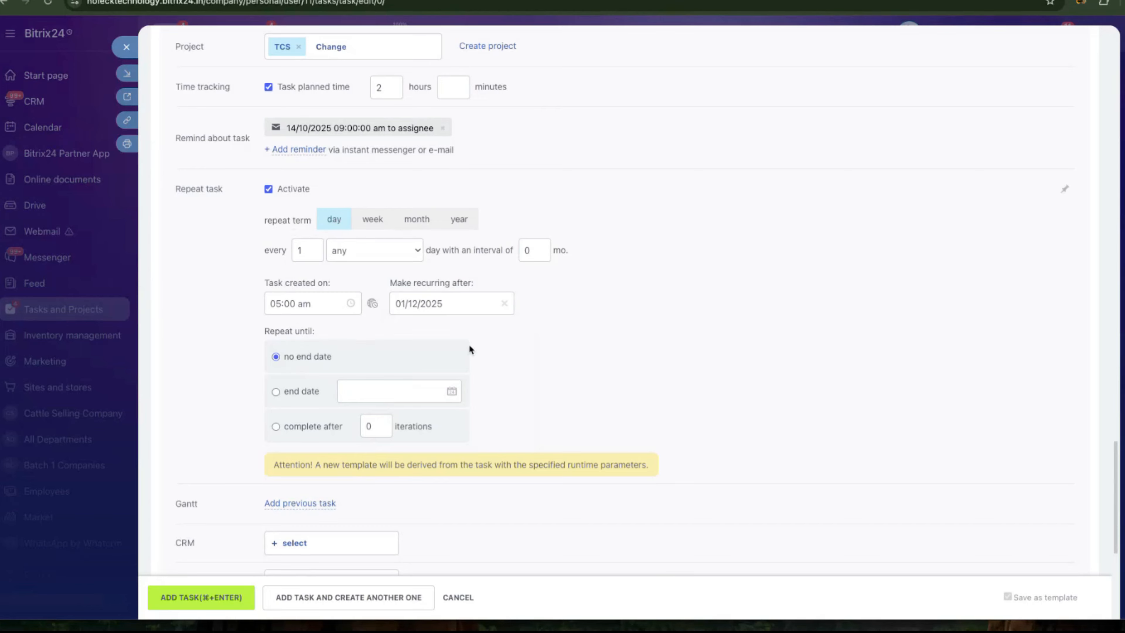
Link the task to the CRM item NOFECK TECHNOLOGIES tuyfgjfhjvn
scroll(425, 350, "down", 7)
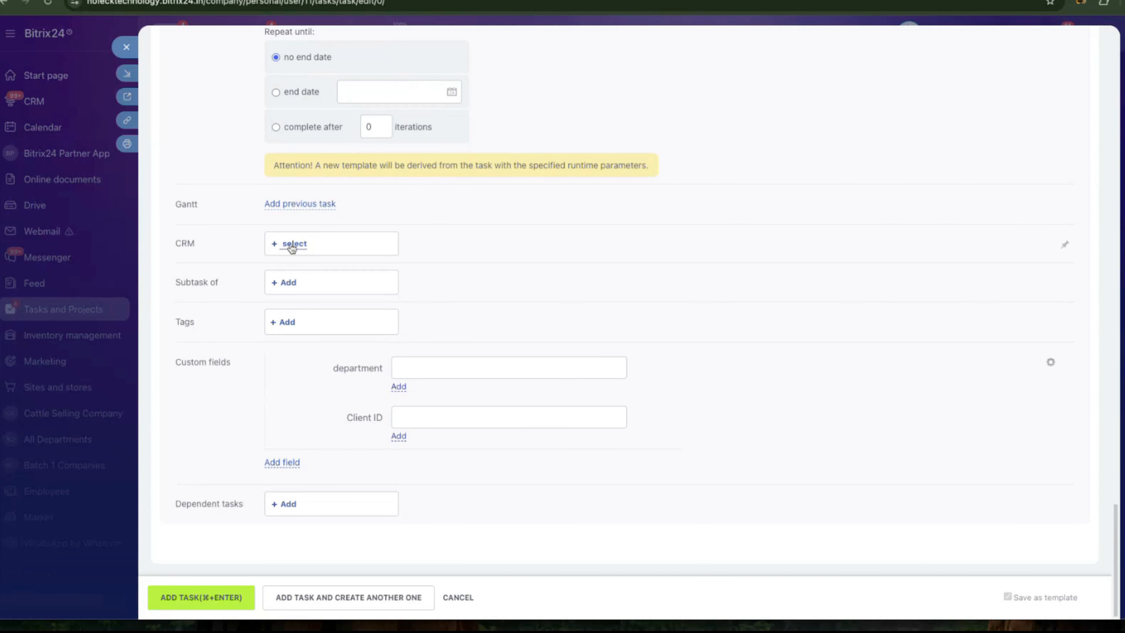
scroll(261, 221, "up", 10)
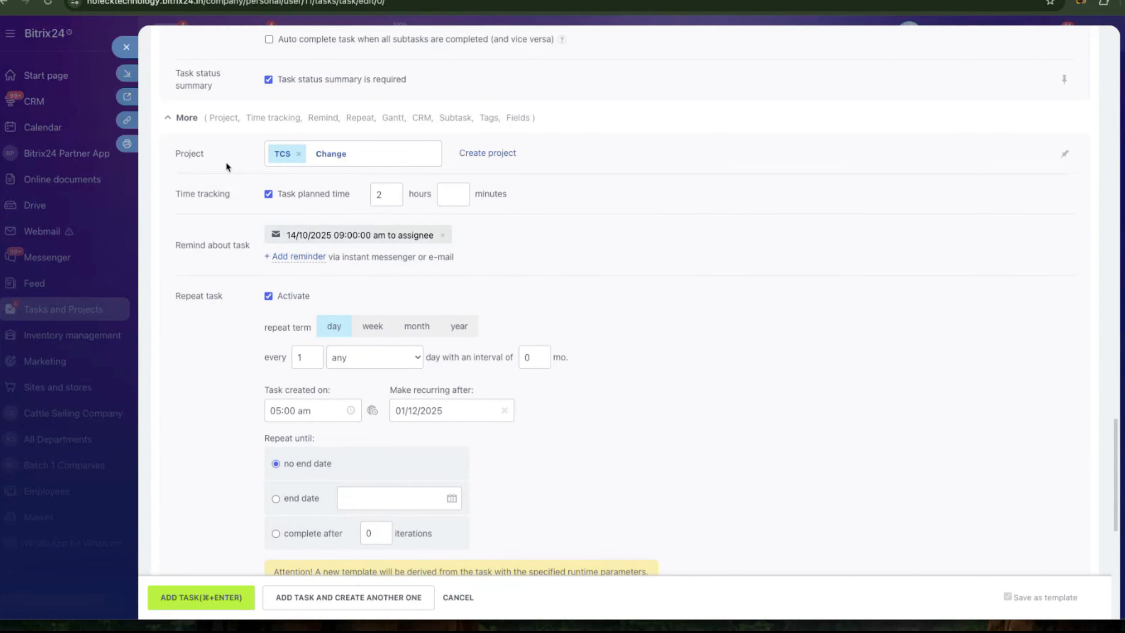
scroll(273, 285, "down", 9)
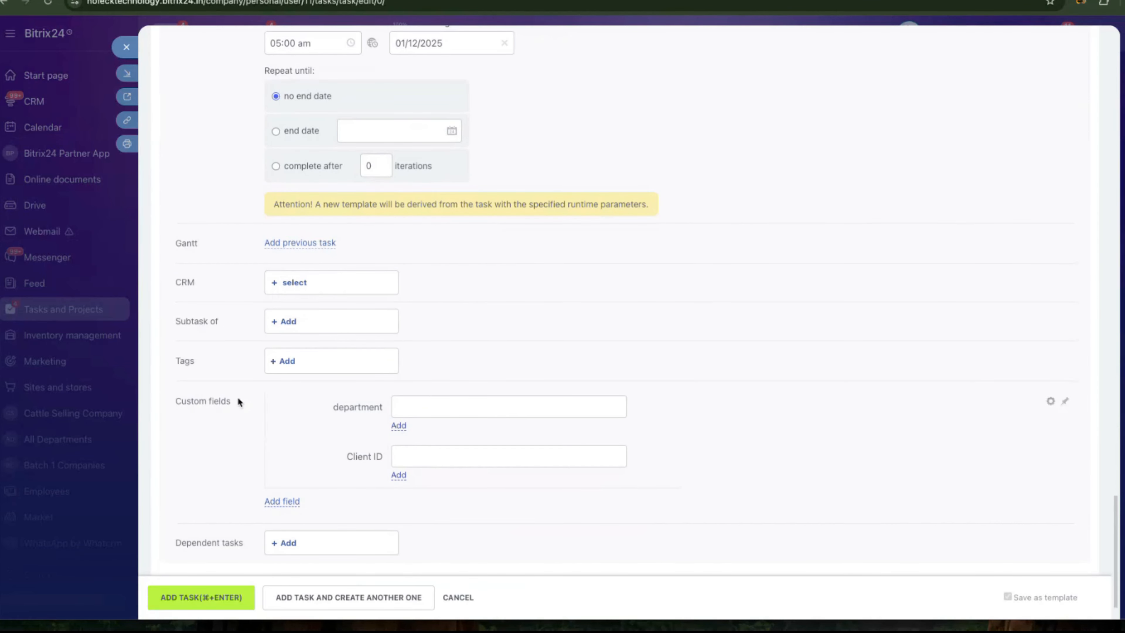
left_click(292, 283)
left_click(330, 374)
left_click(207, 267)
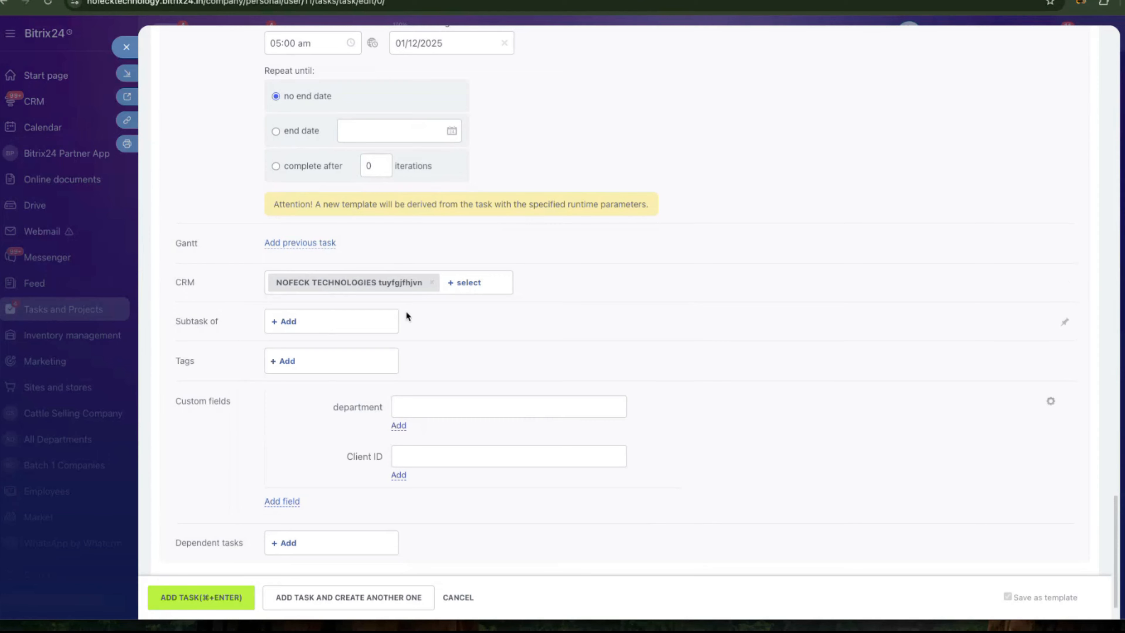
Check which parent tasks are offered for making this task a subtask
left_click(283, 322)
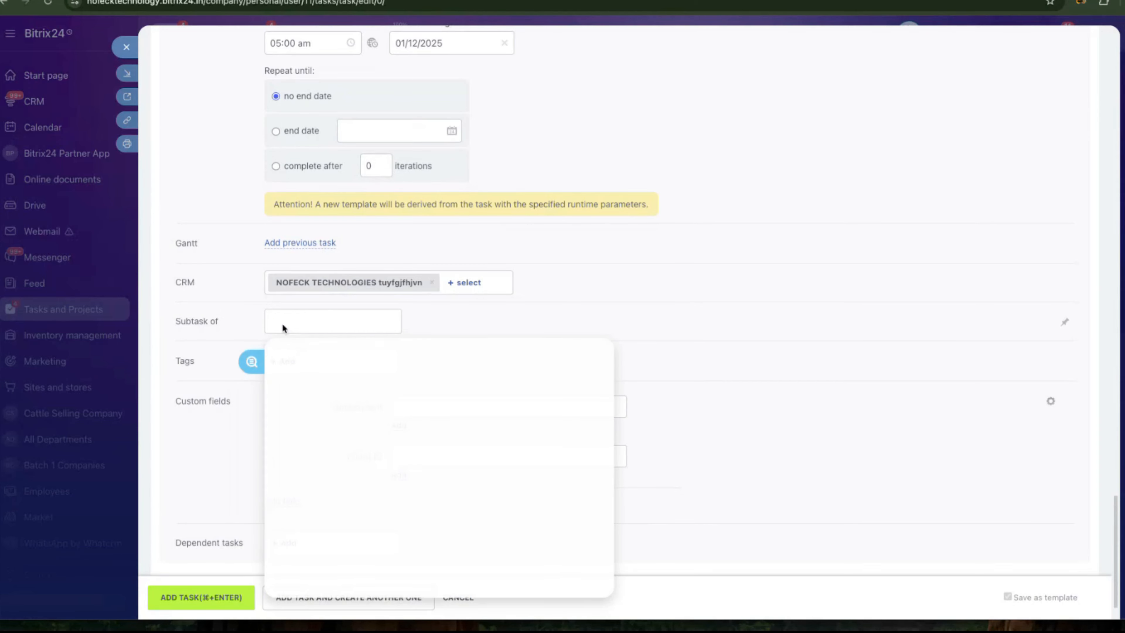
left_click(180, 326)
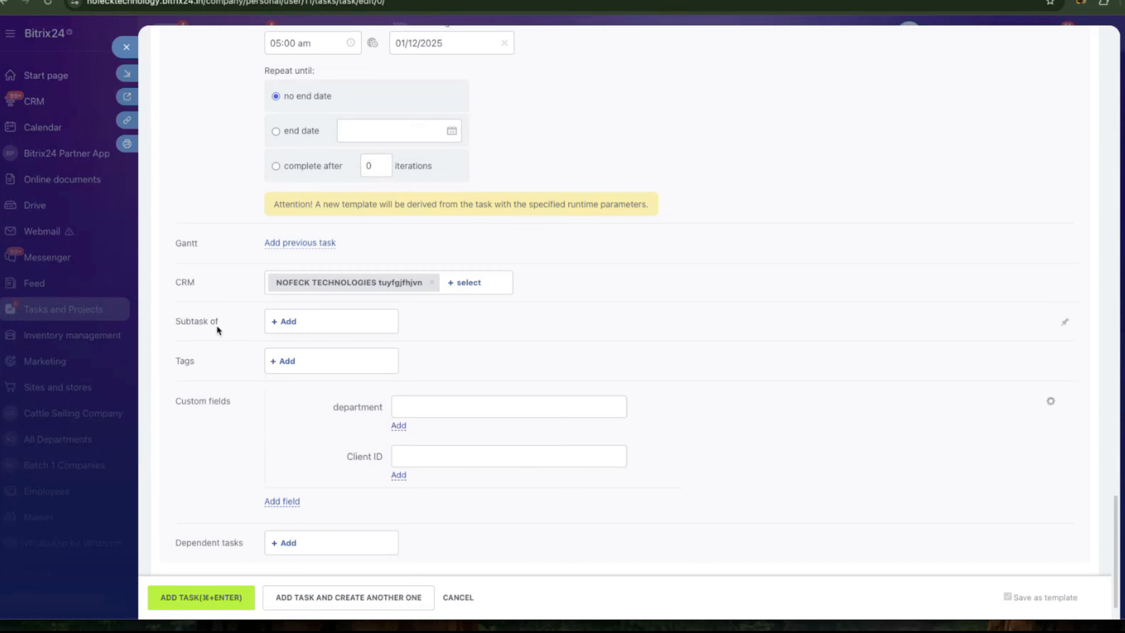
left_click(293, 322)
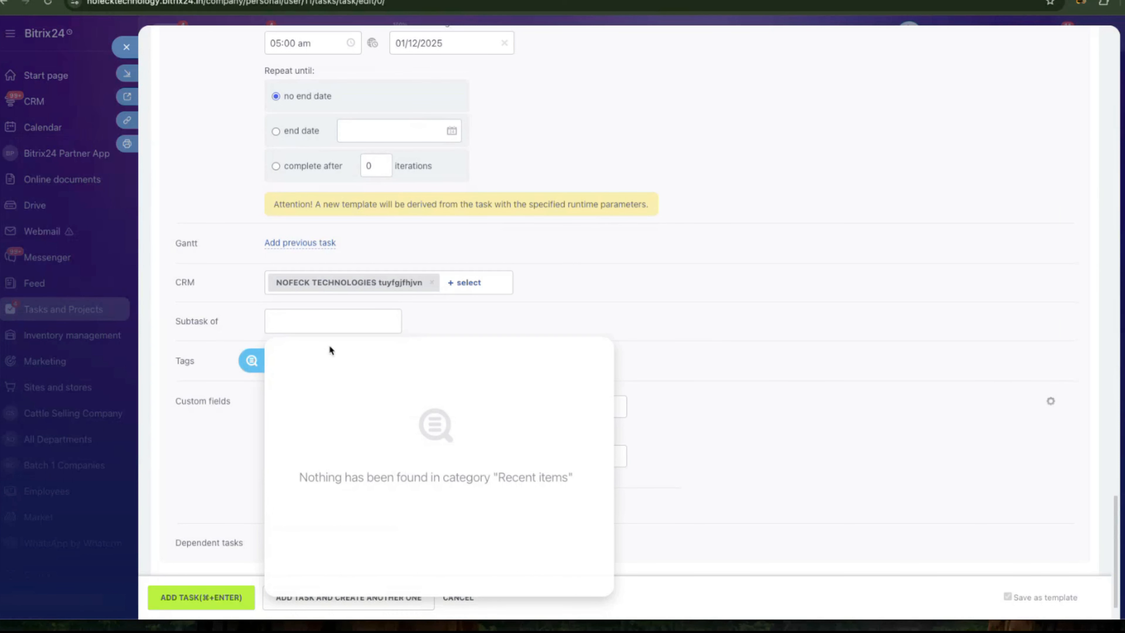
left_click(243, 409)
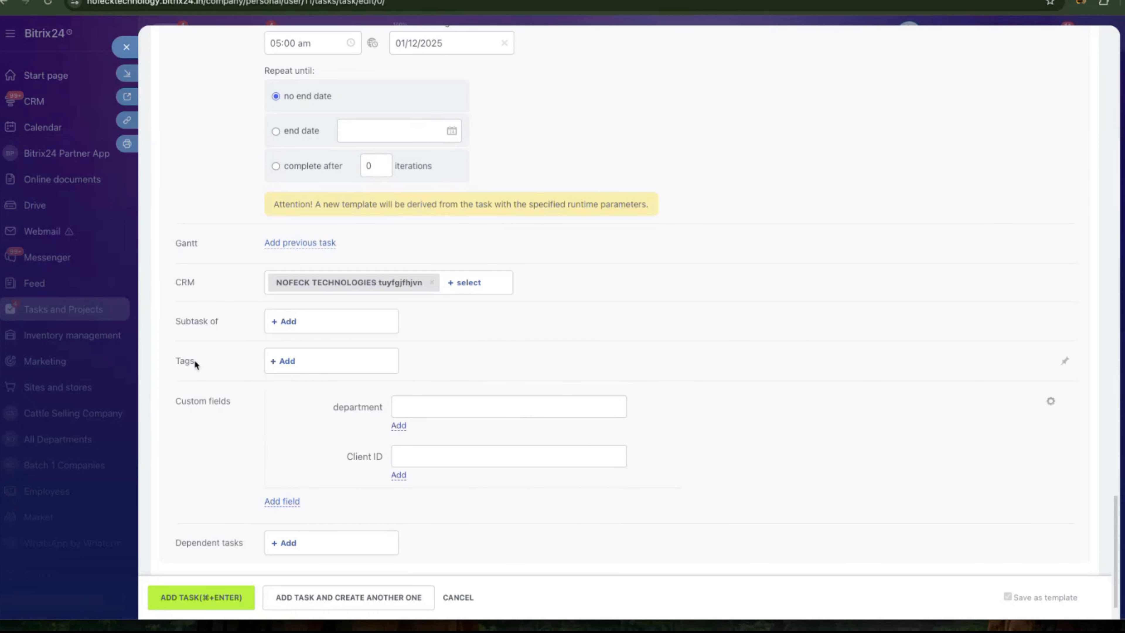
Add the tags 001 and crm to the task
left_click(278, 362)
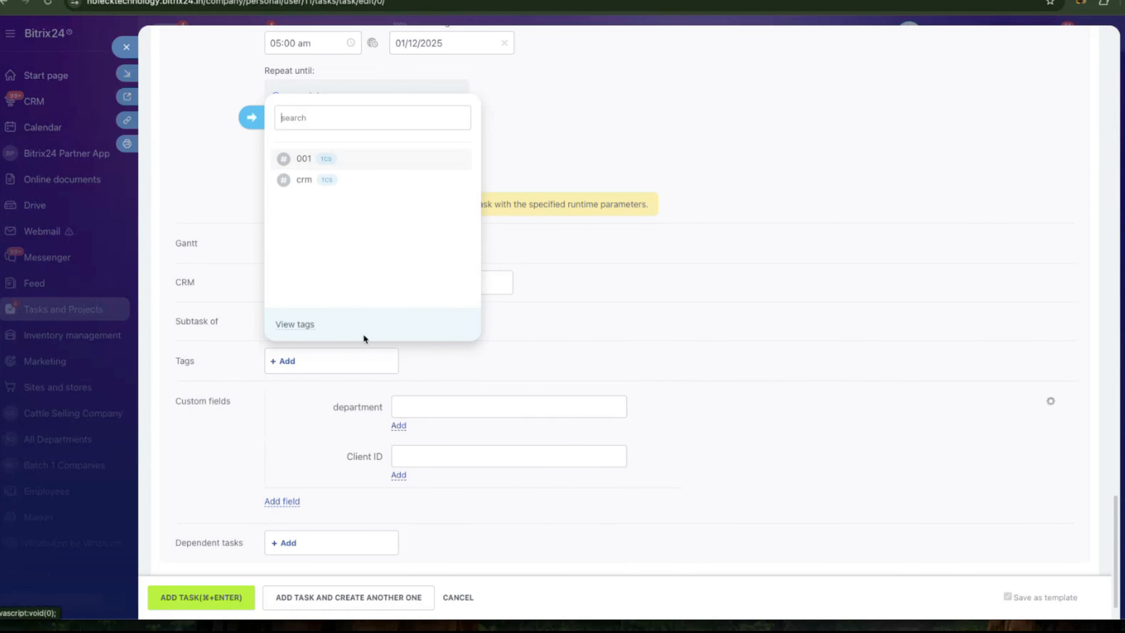
left_click(335, 166)
left_click(327, 180)
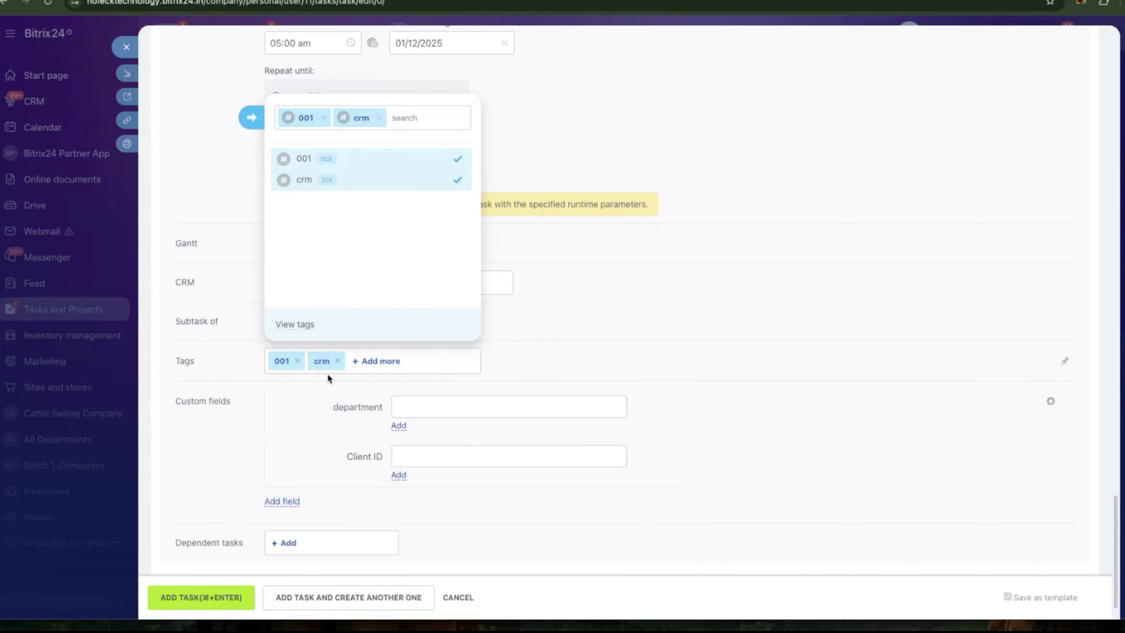
left_click(302, 392)
Look over the department and Client ID custom fields and check the choices for dependent tasks
scroll(301, 392, "down", 1)
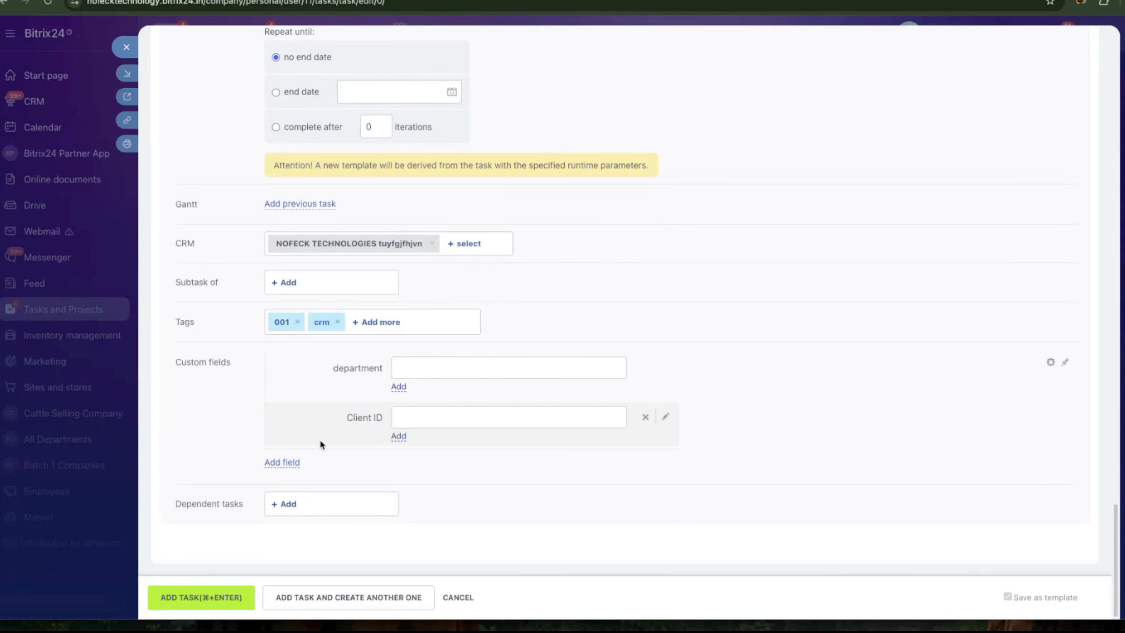
left_click(432, 414)
left_click(428, 370)
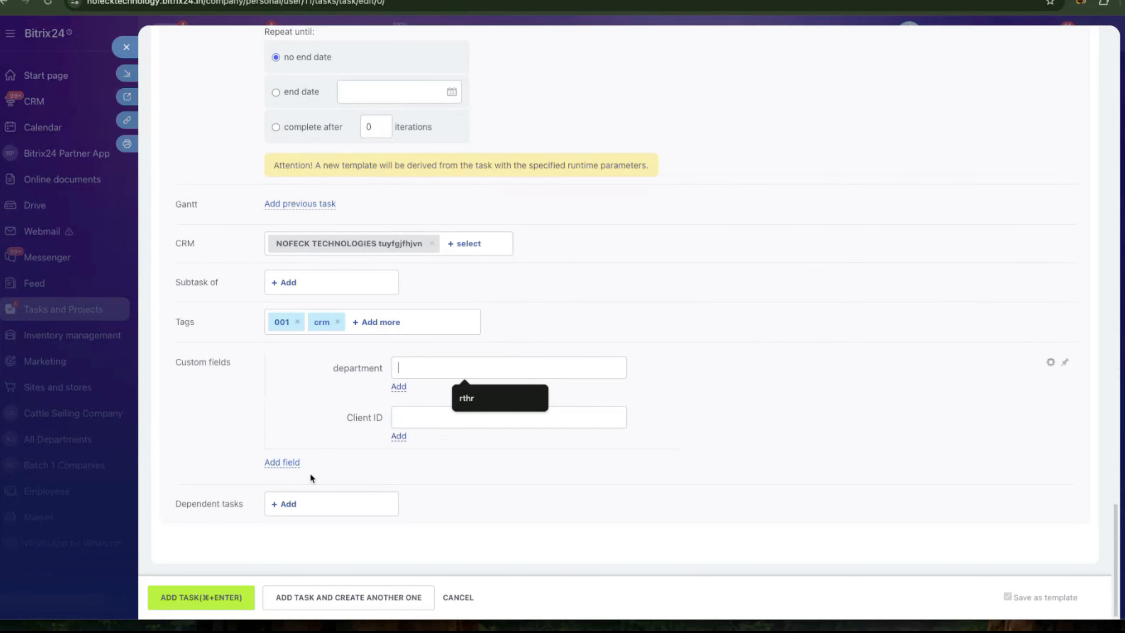
left_click(283, 505)
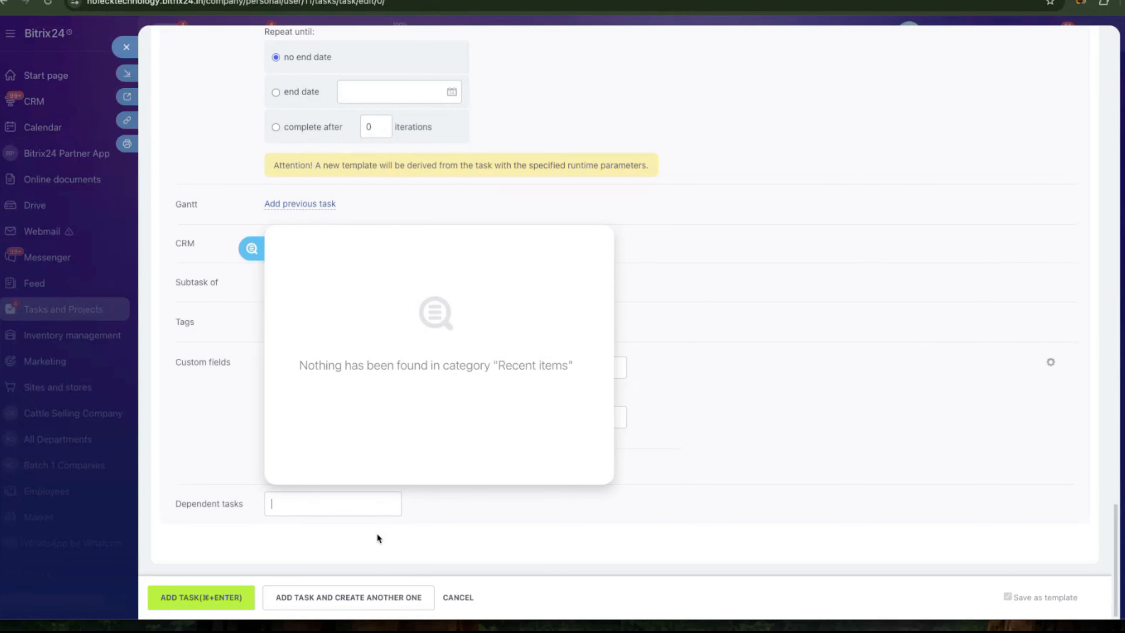
left_click(435, 568)
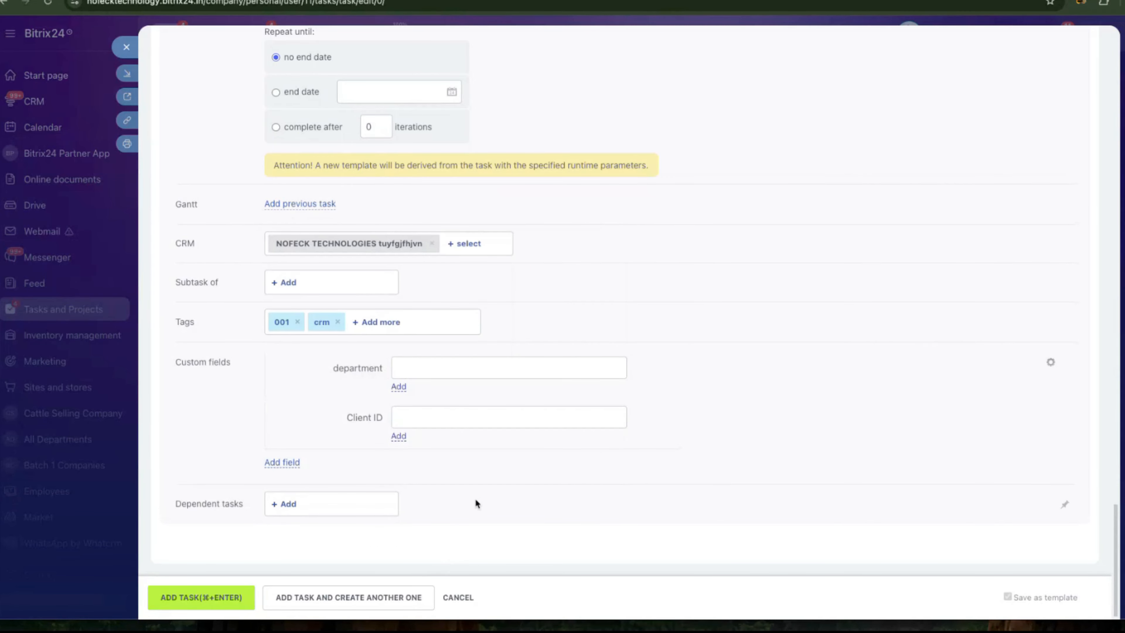
Examine the new task form's settings for default deadline, empty deadline notification and checklist display
scroll(476, 500, "up", 10)
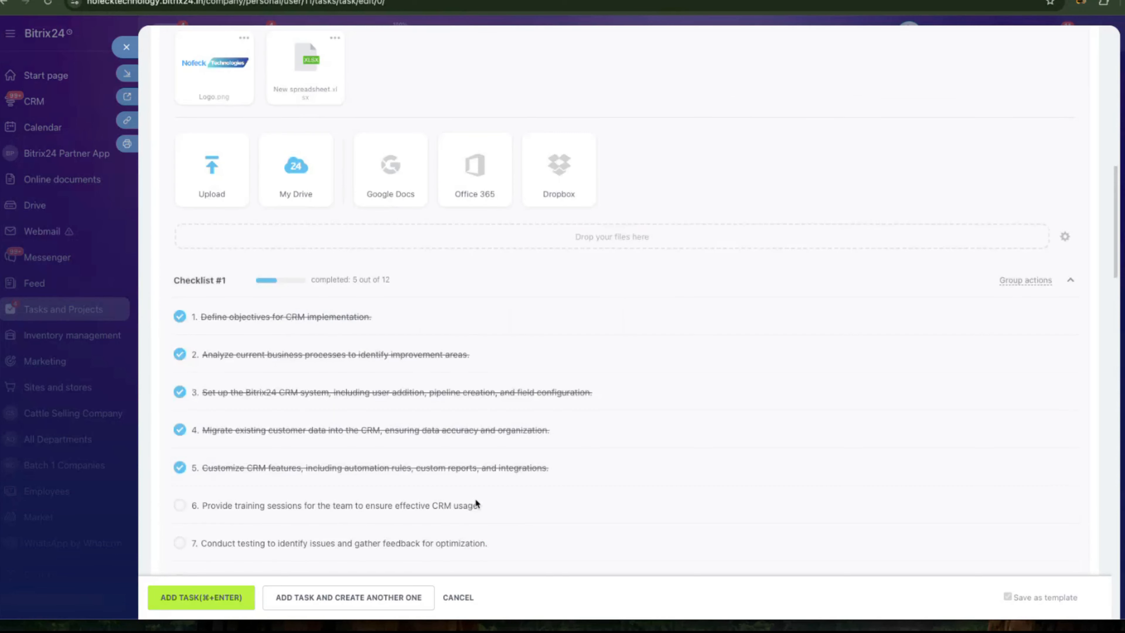
scroll(620, 240, "up", 5)
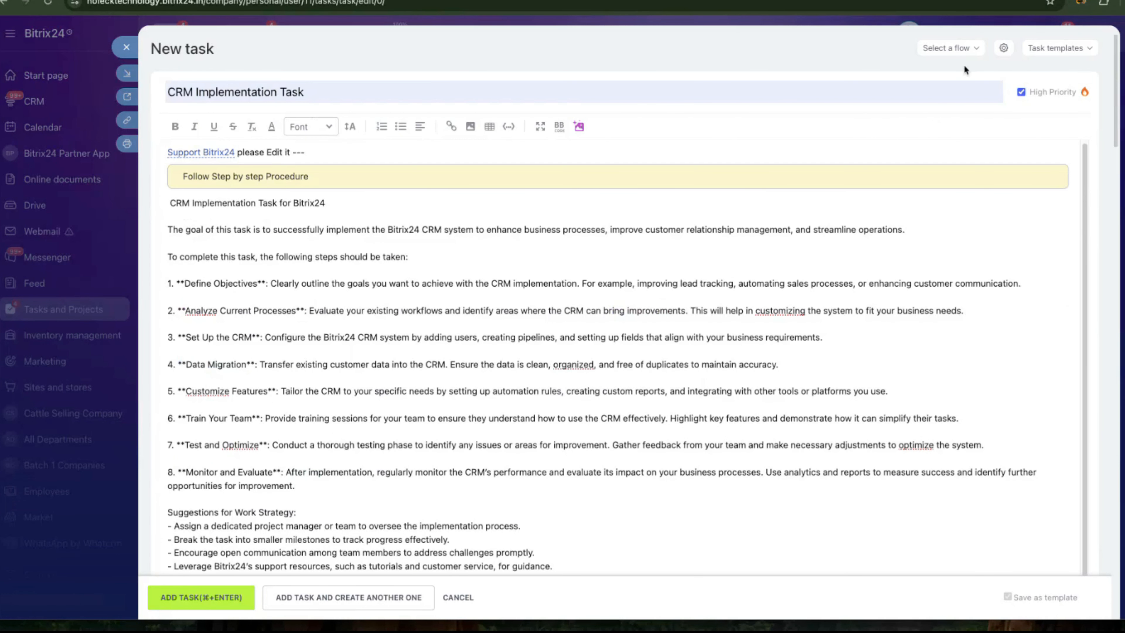
left_click(1005, 48)
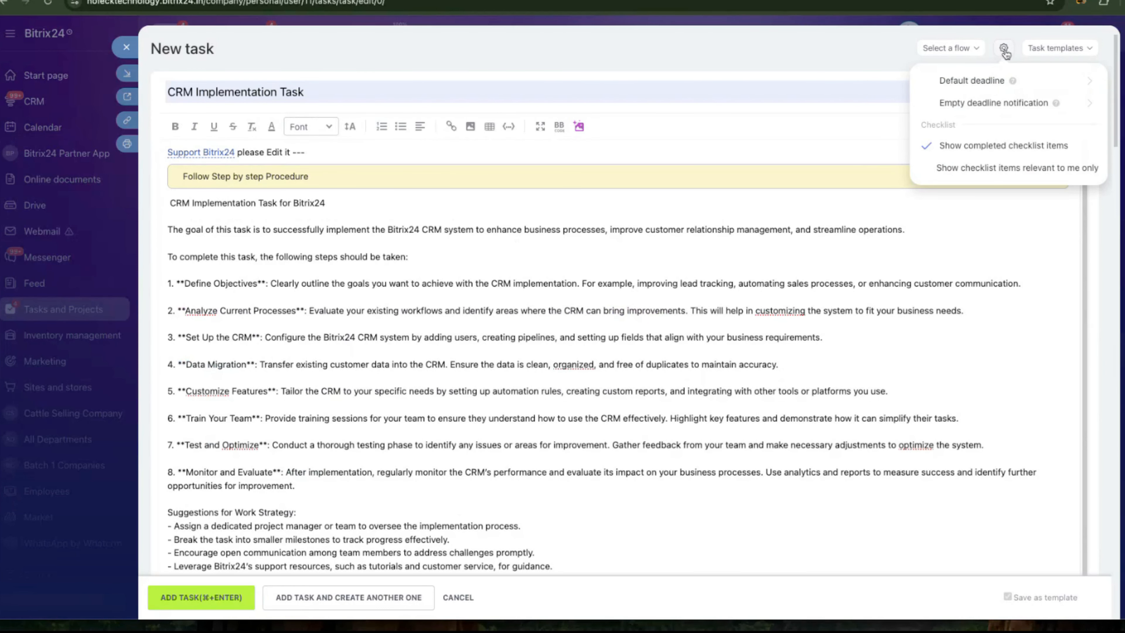
mouse_move(1000, 85)
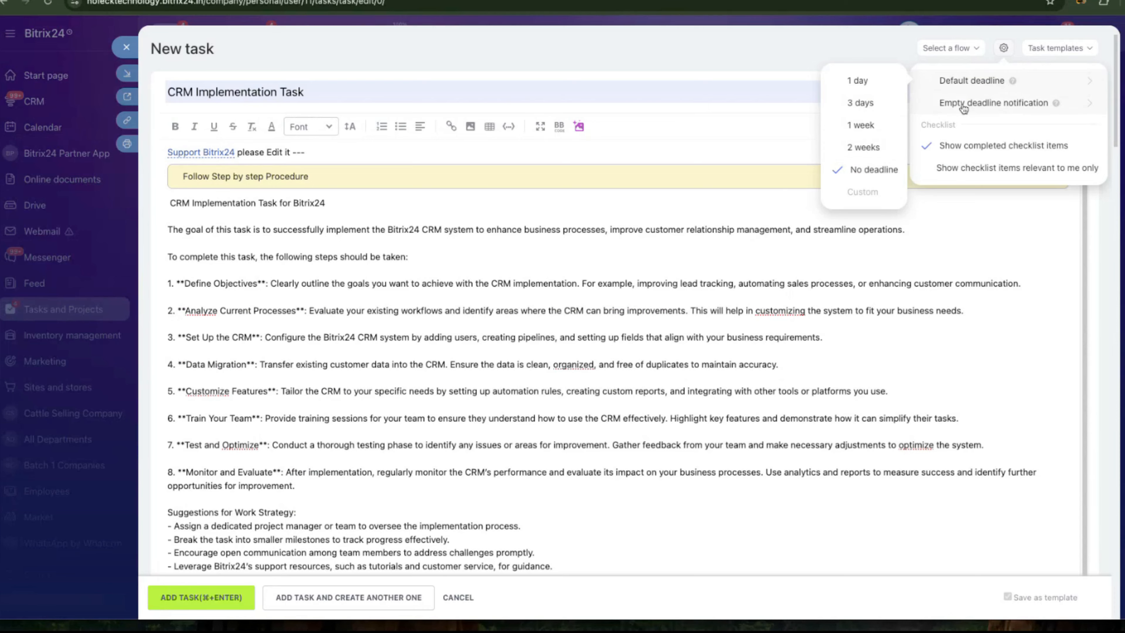
mouse_move(968, 110)
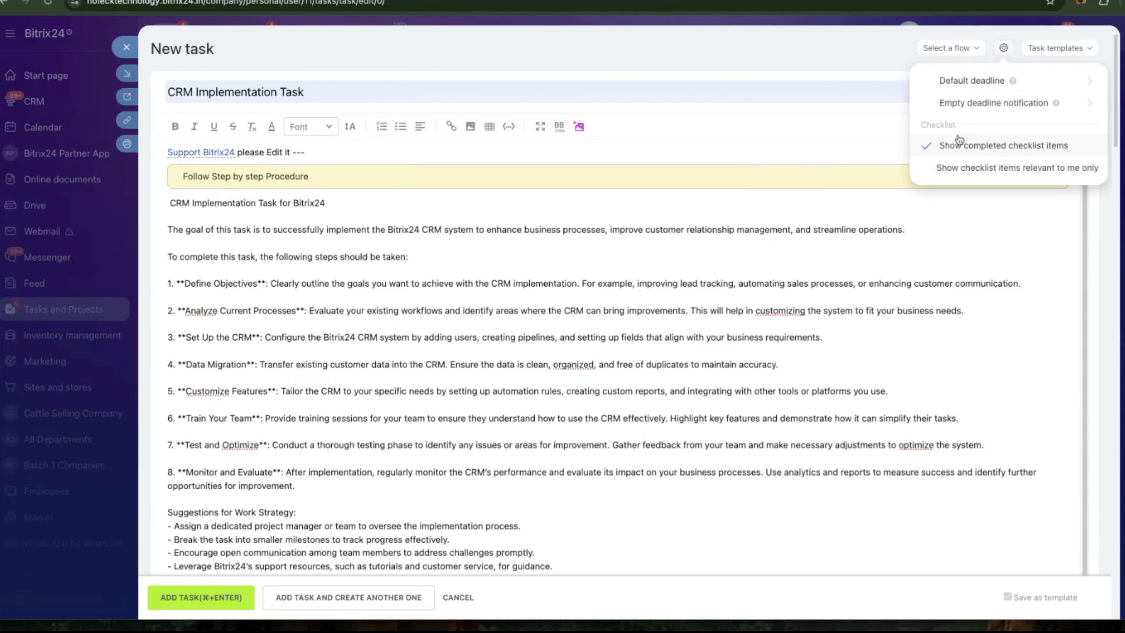
Create the CRM Implementation Task and open it from the Deadline board
left_click(210, 599)
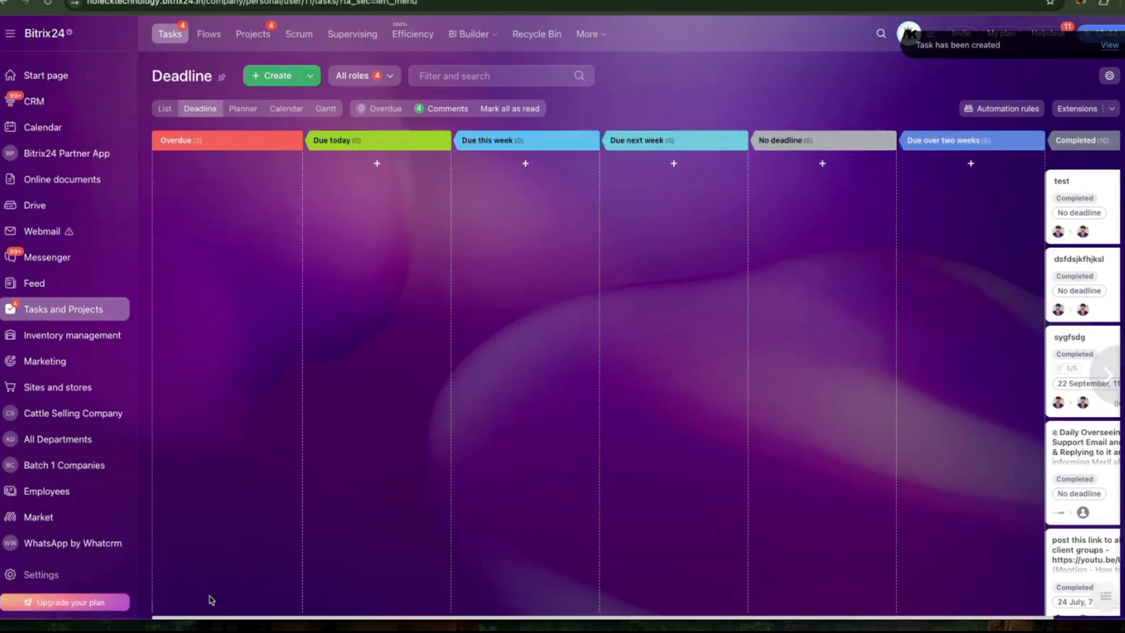
left_click(339, 188)
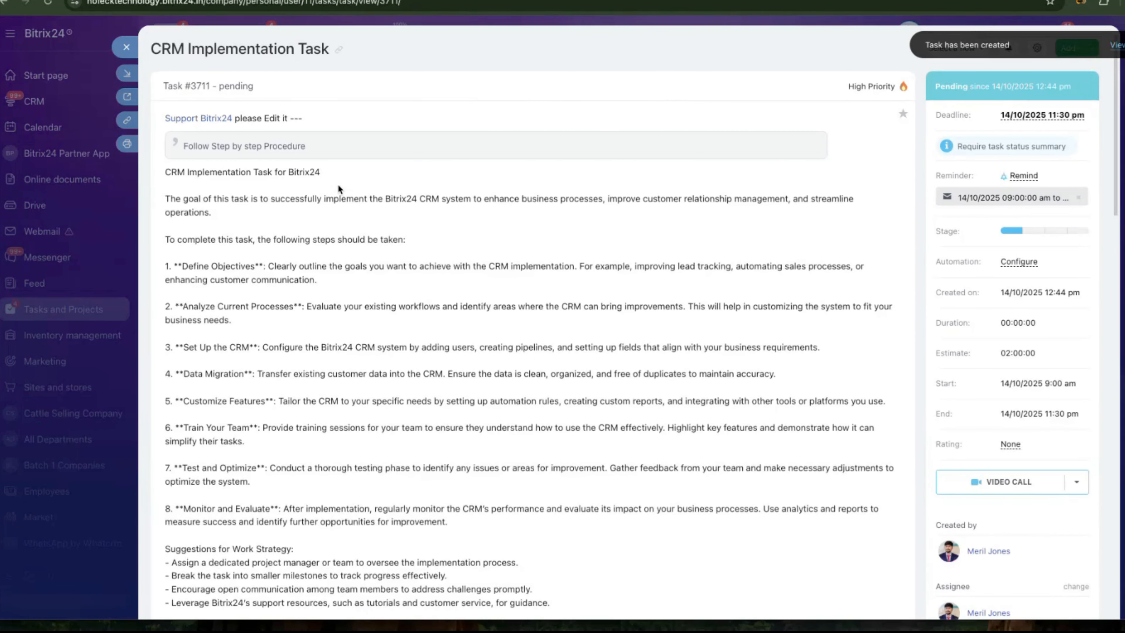
Mark items 6 through 12 of Checklist #1 as completed
scroll(338, 184, "down", 10)
left_click(185, 364)
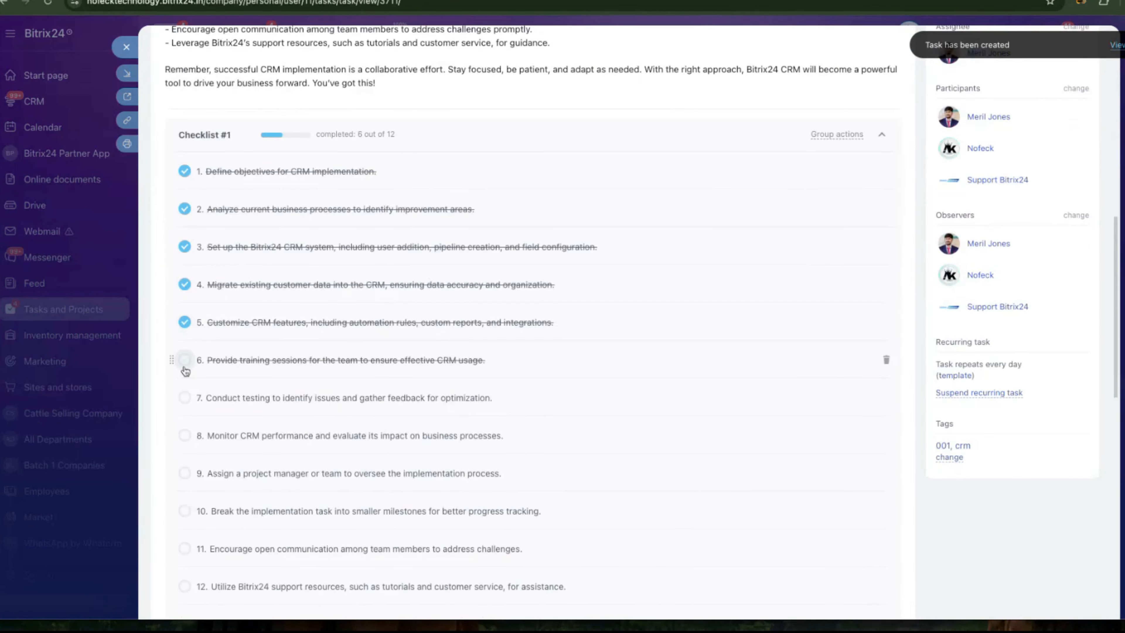
left_click(184, 398)
scroll(185, 399, "down", 2)
left_click(184, 363)
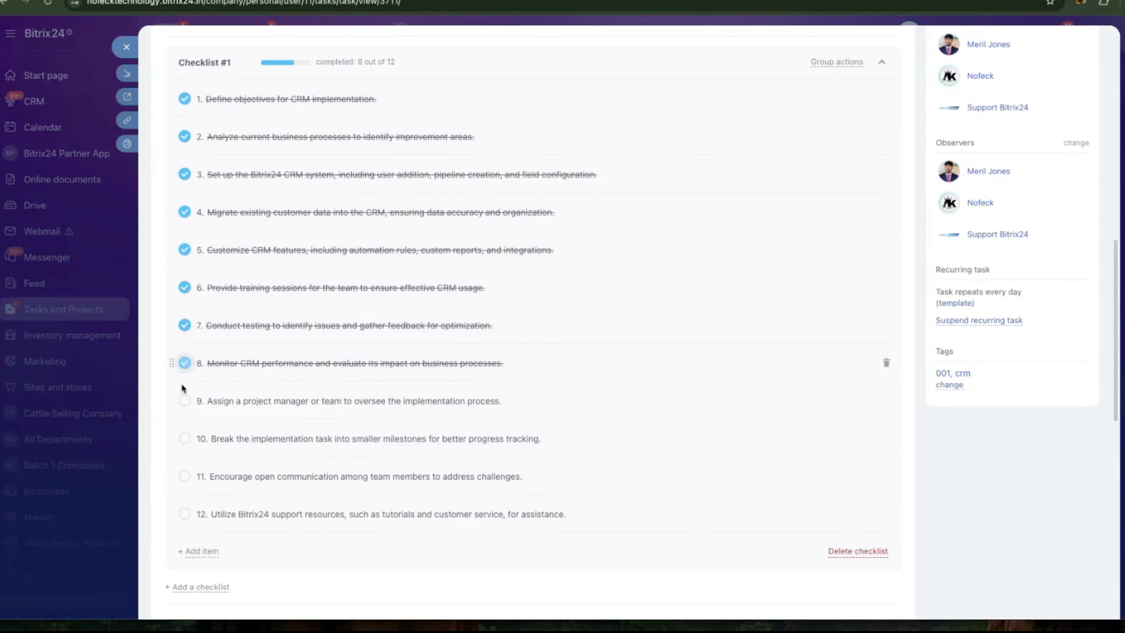
left_click(184, 401)
left_click(184, 438)
left_click(184, 476)
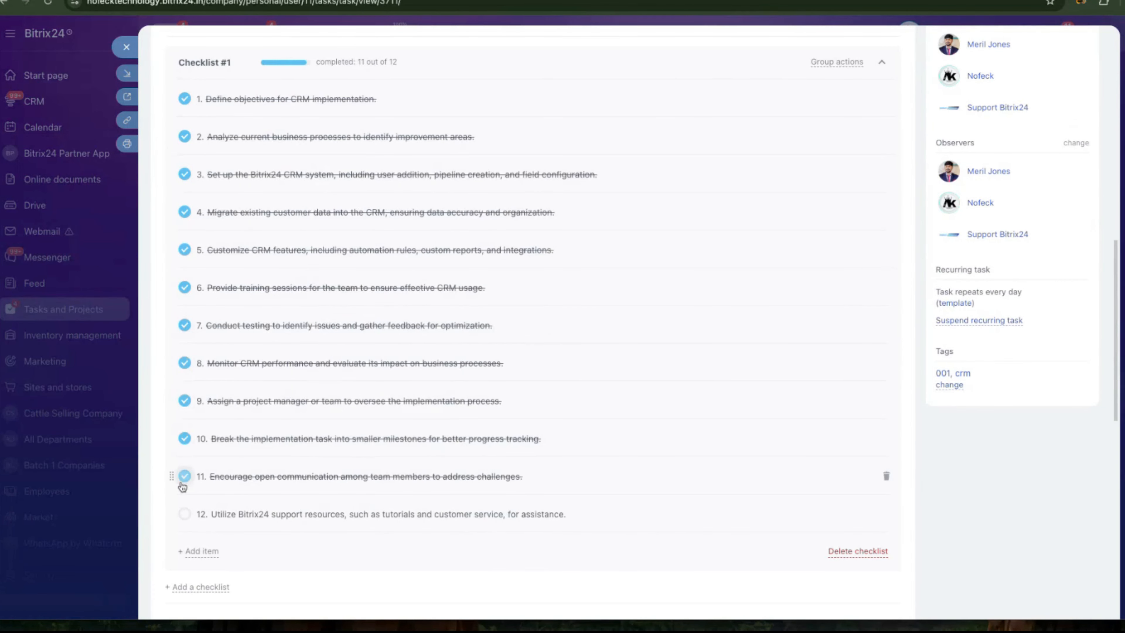
left_click(184, 514)
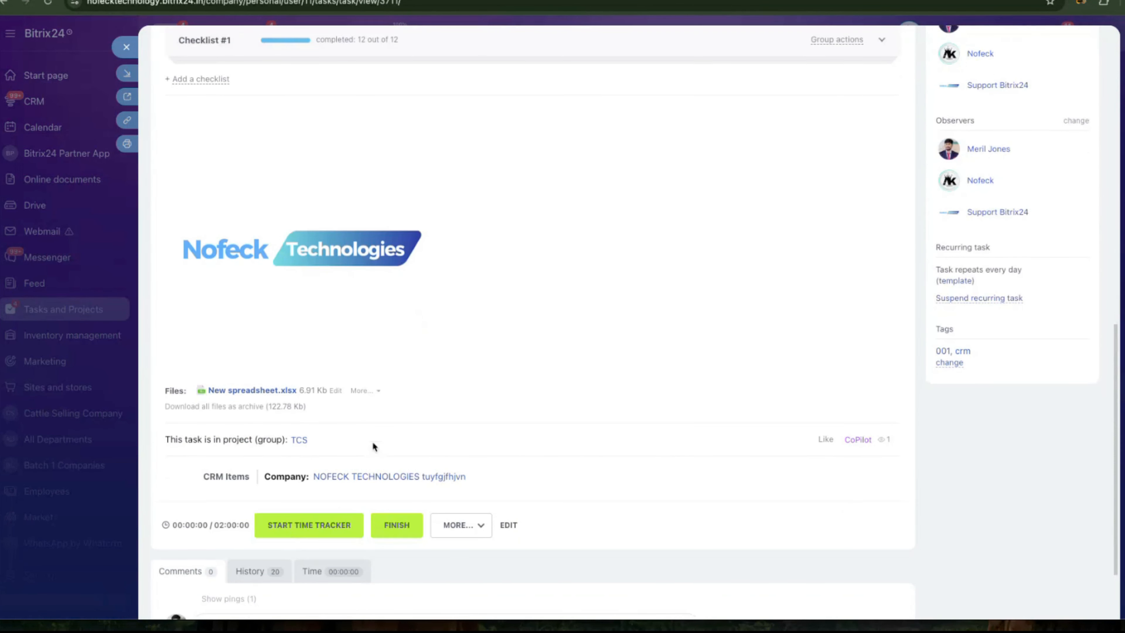
Start the task's time tracker, pause it, and resume tracking
scroll(372, 442, "down", 1)
scroll(397, 339, "down", 1)
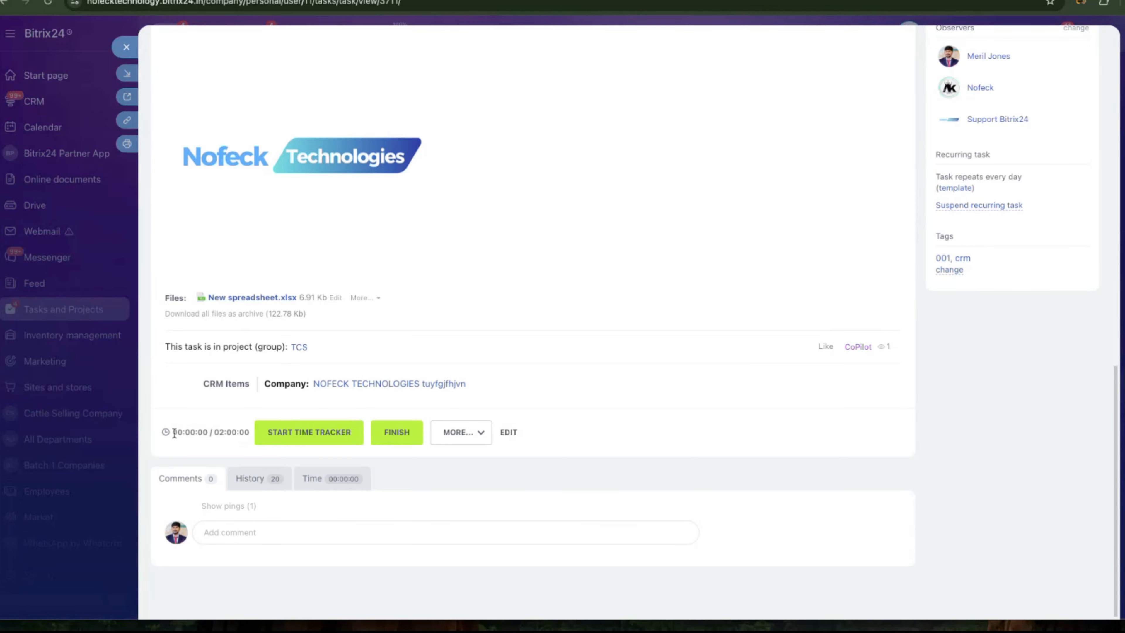
left_click(302, 435)
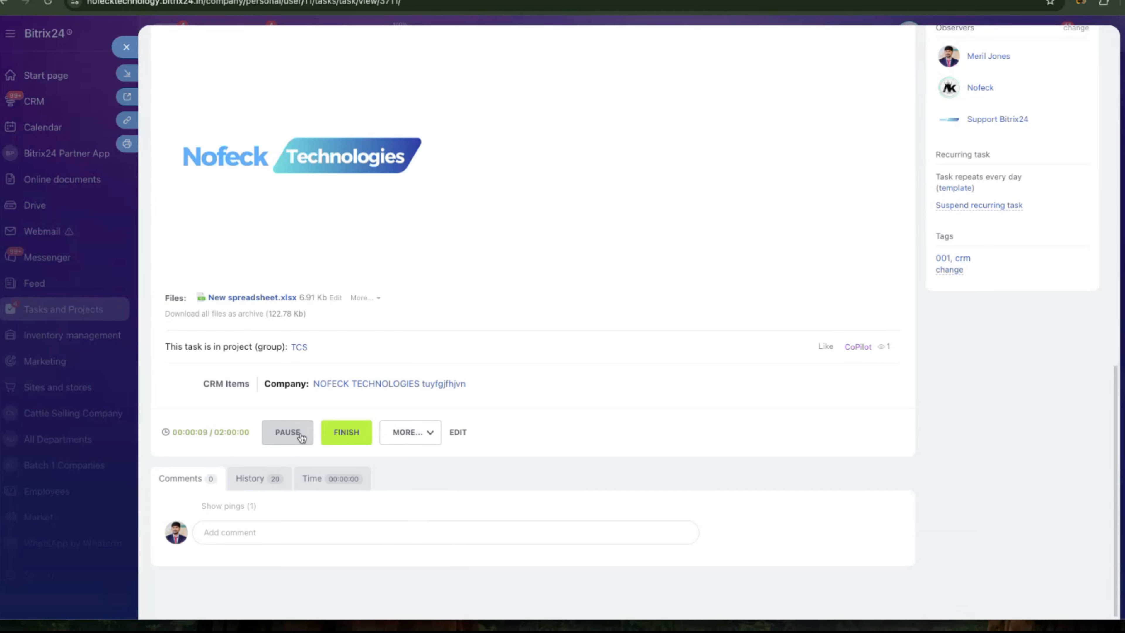
left_click(288, 432)
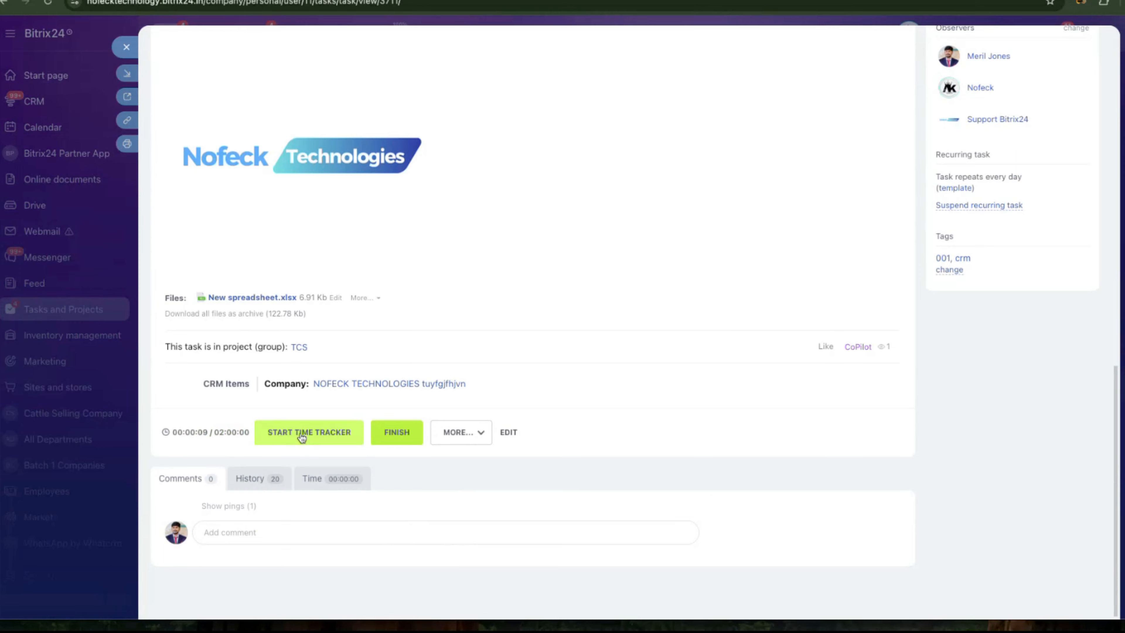
left_click(302, 436)
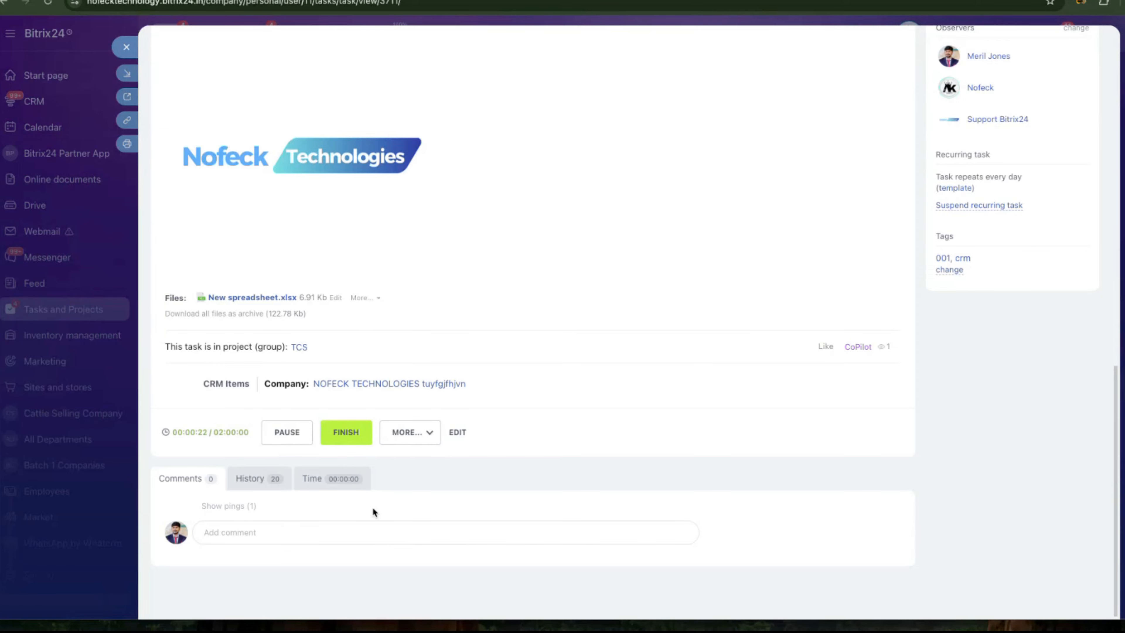
Show the task's pings and post the comment "iodhgosufghdfhiu"
left_click(231, 507)
scroll(329, 562, "down", 2)
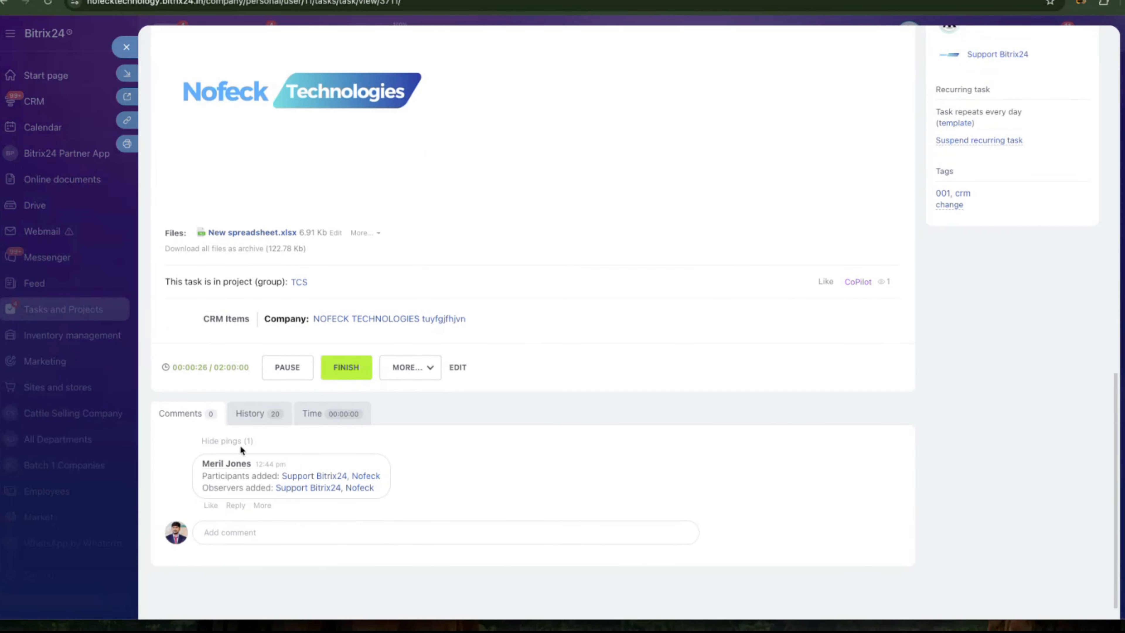
left_click(223, 537)
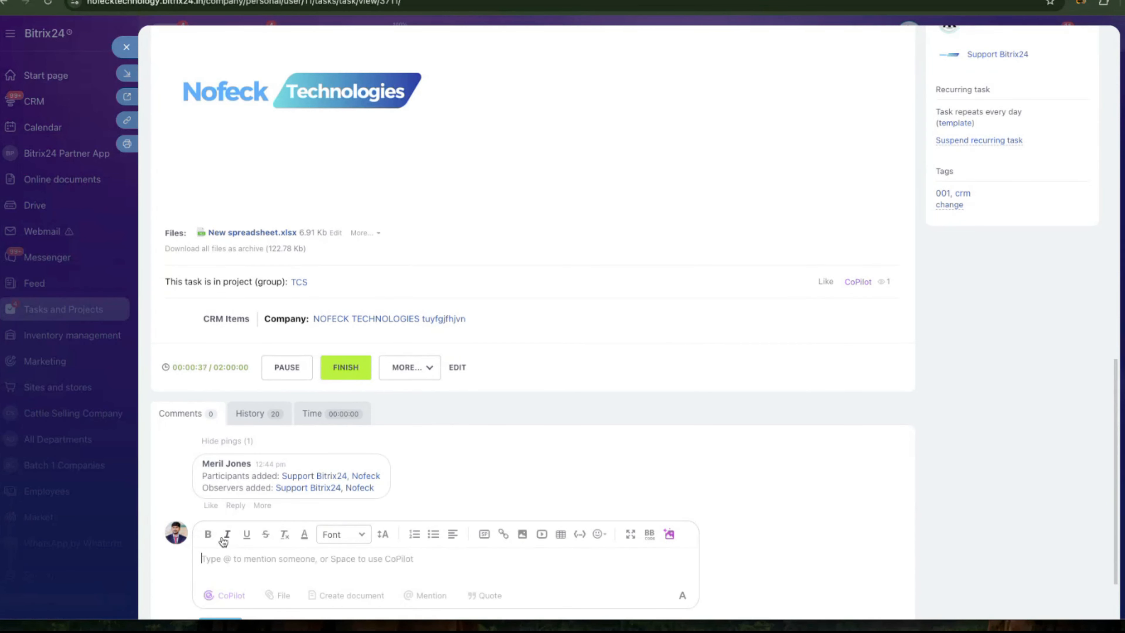
type("iodhgosufghdfhiu")
scroll(231, 542, "down", 2)
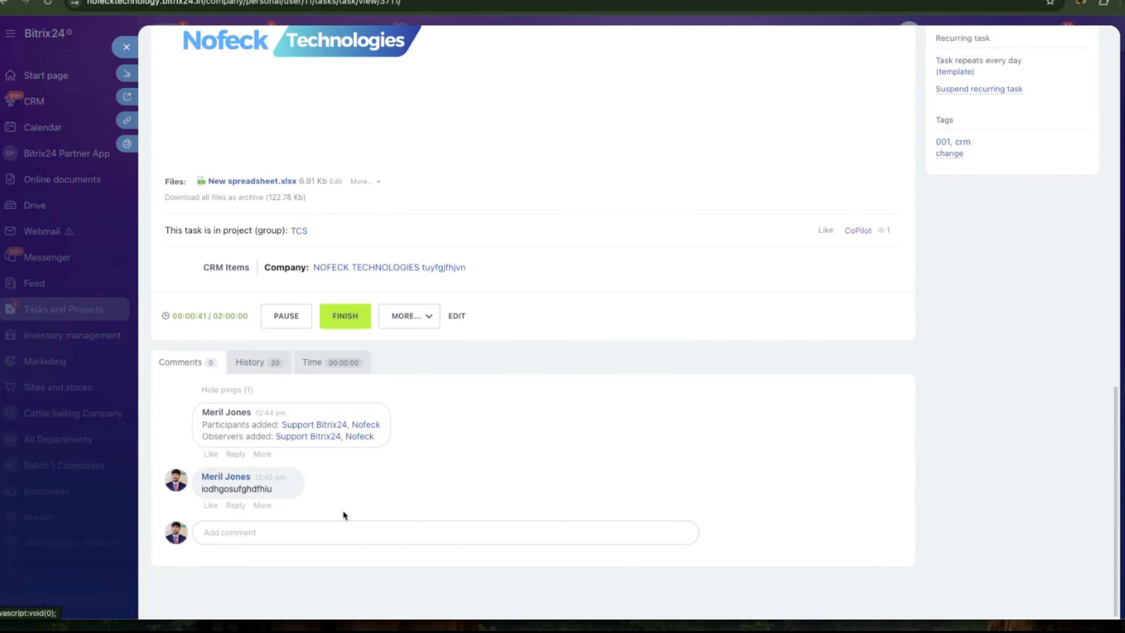
Post the comment "yutiytitytiuyt" marked as the task status summary
left_click(251, 535)
type("yutiytitytiuyt")
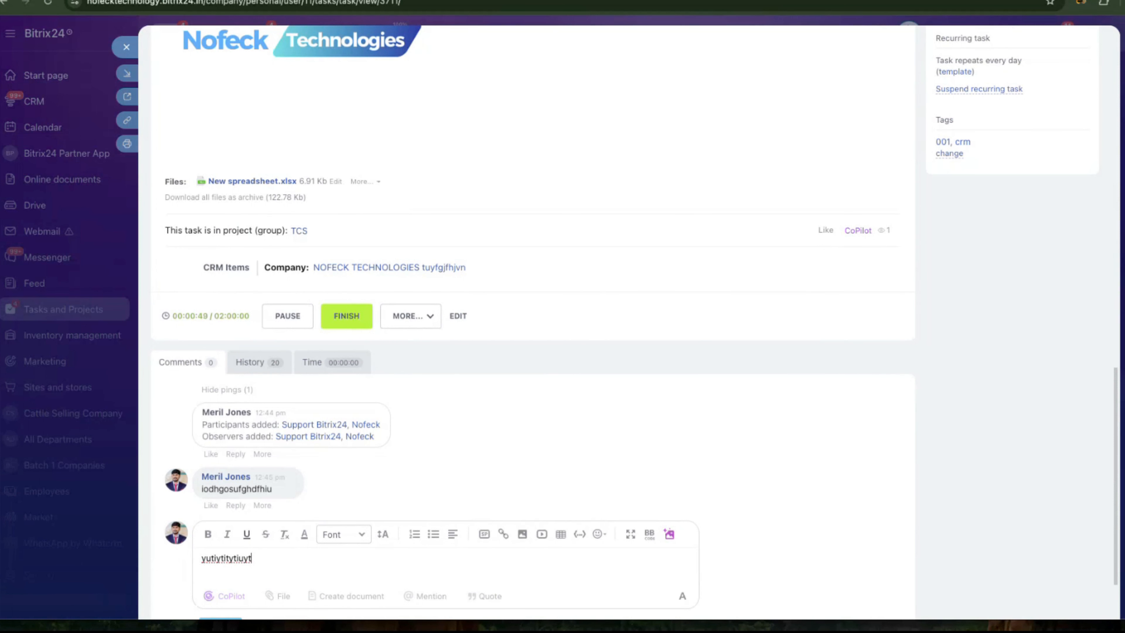
scroll(265, 549, "down", 2)
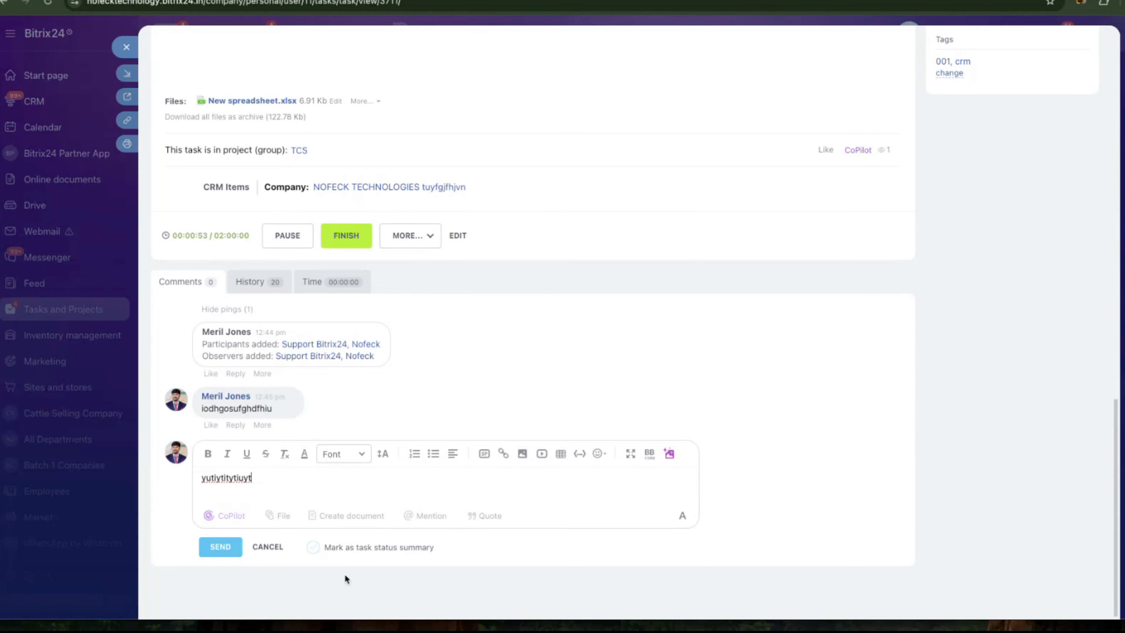
left_click(313, 548)
left_click(220, 546)
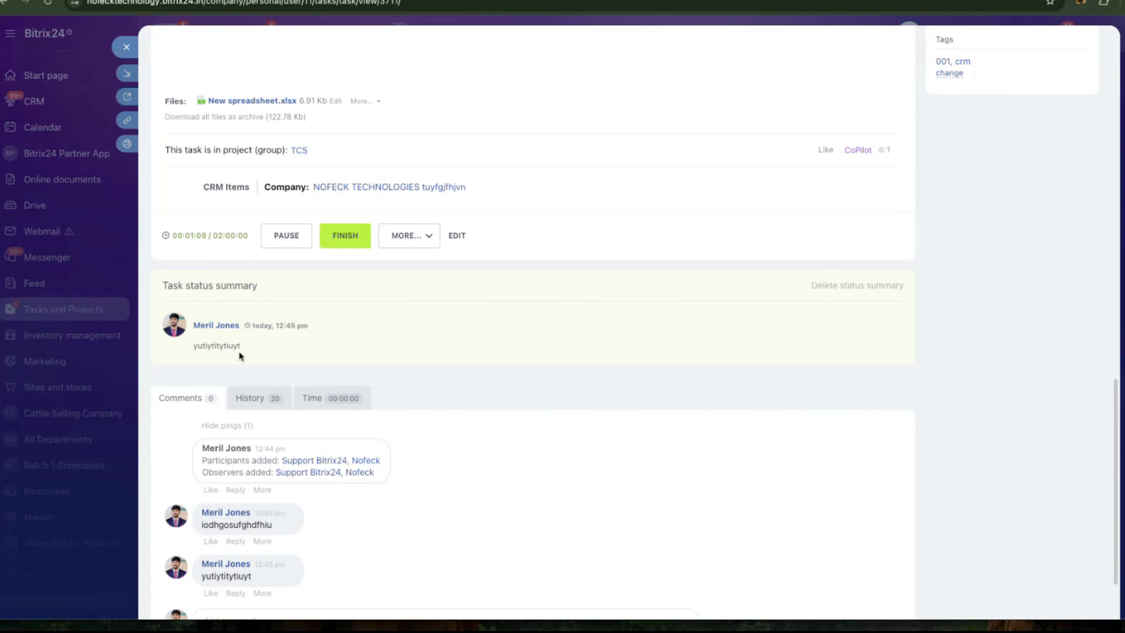
Review the task's history of checklist additions and completions
left_click(261, 397)
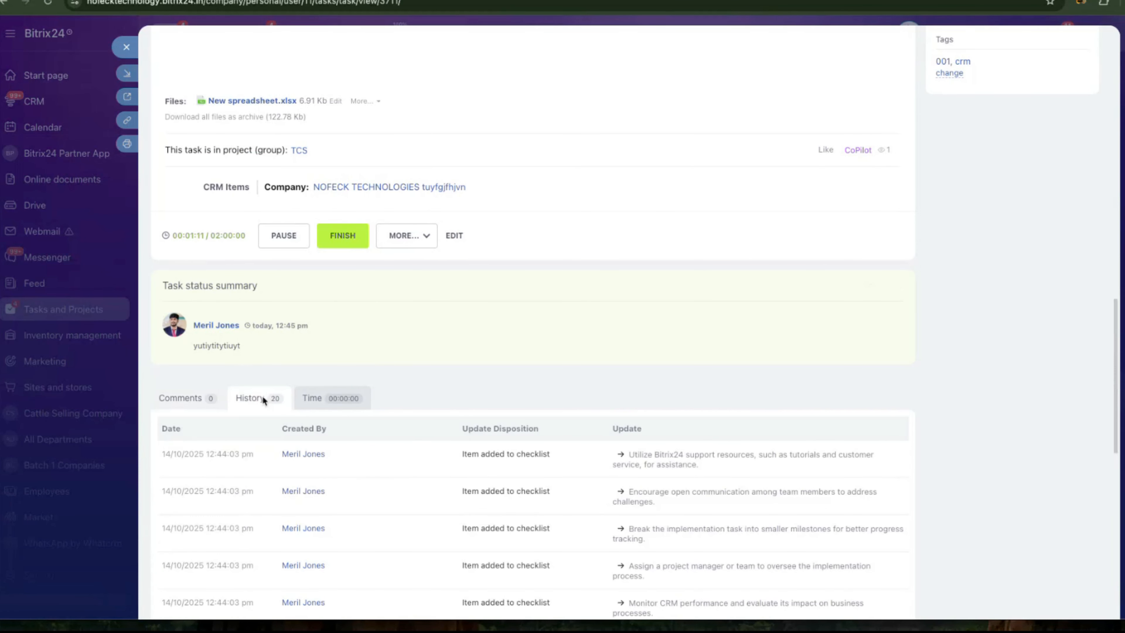
scroll(317, 476, "down", 2)
scroll(317, 476, "down", 1)
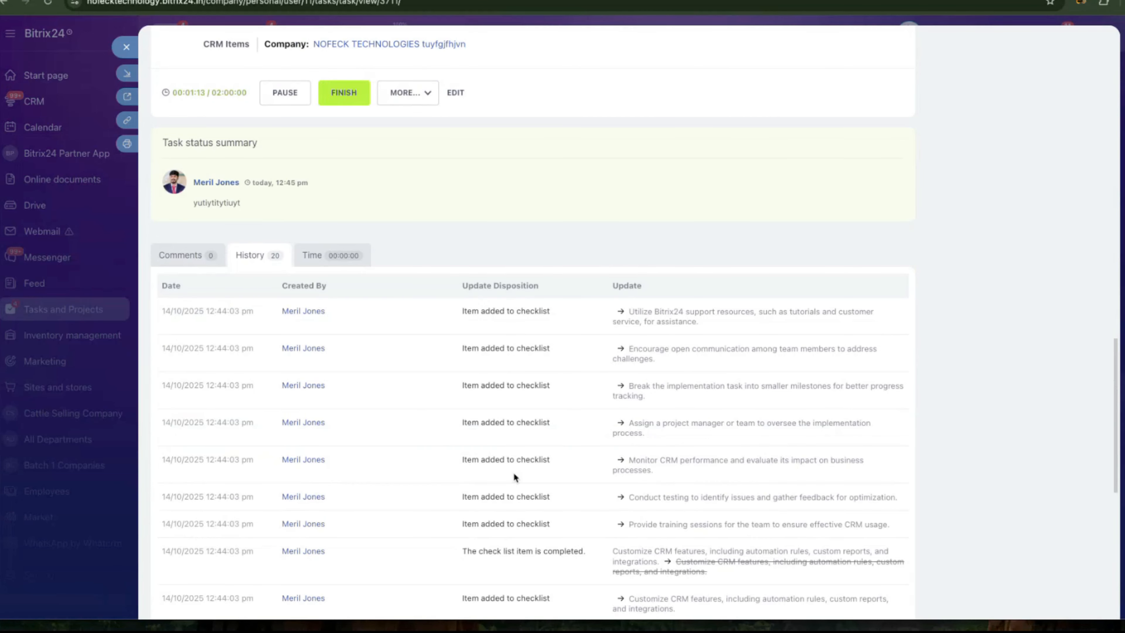
scroll(513, 472, "down", 3)
scroll(497, 534, "down", 5)
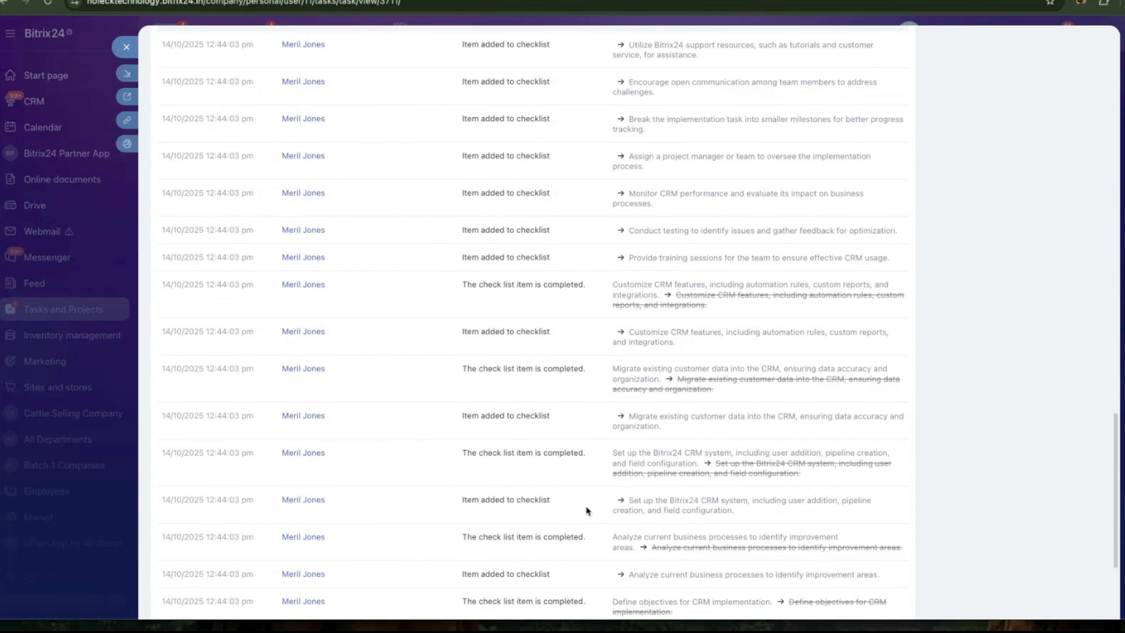
scroll(586, 505, "up", 10)
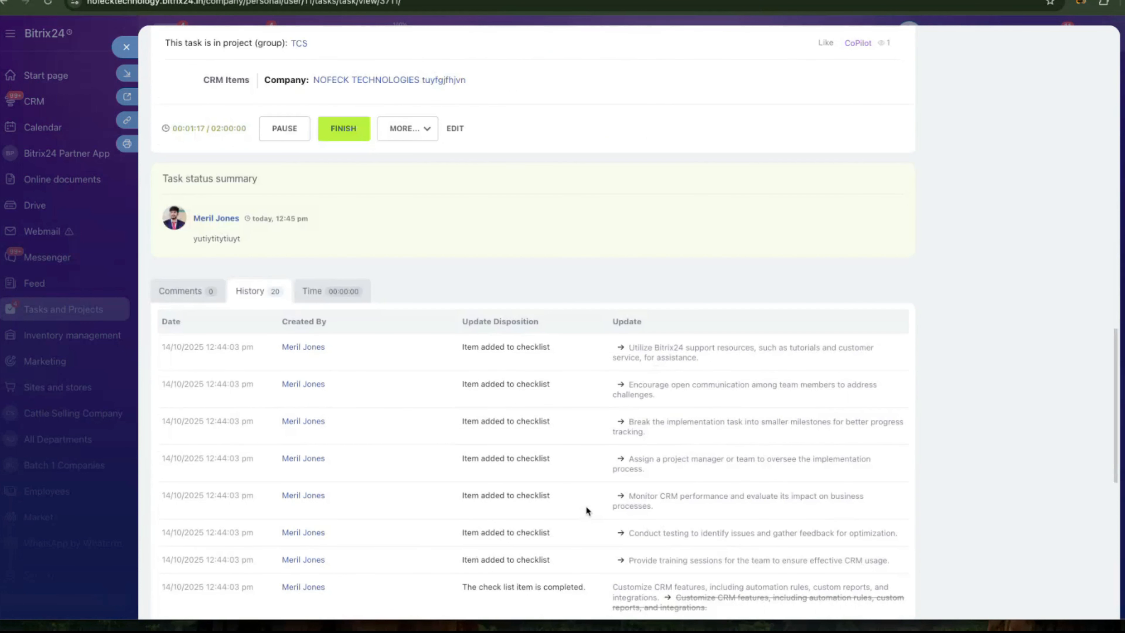
Add a manual time entry dated 14/10/2025 12:45 pm for 1 hour with the comment "kjbnjk"
scroll(508, 507, "down", 6)
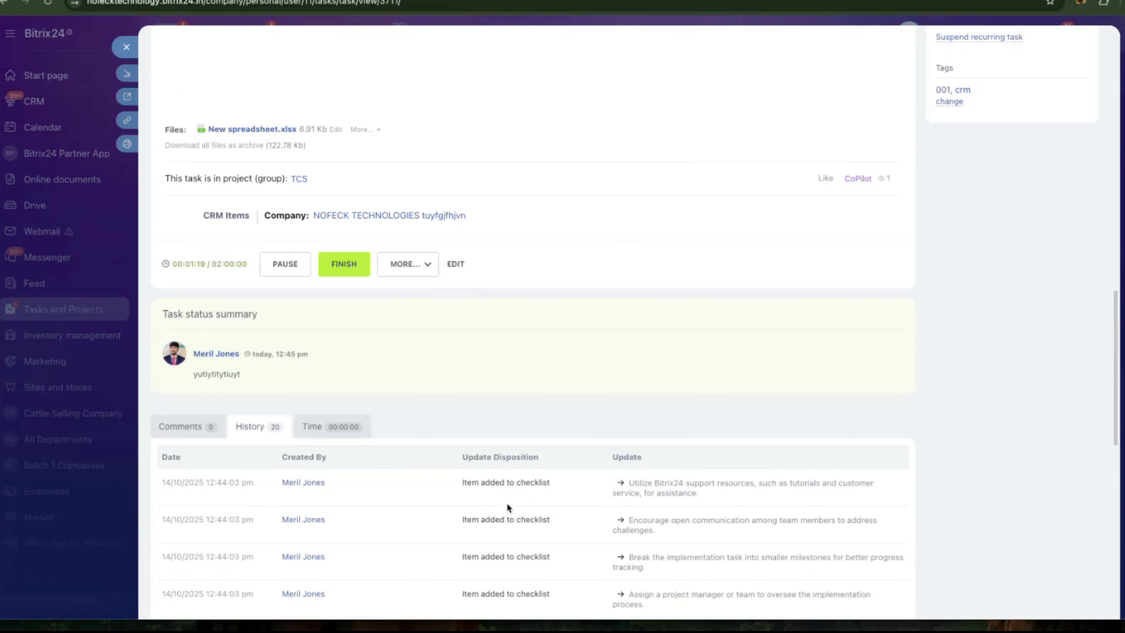
left_click(335, 429)
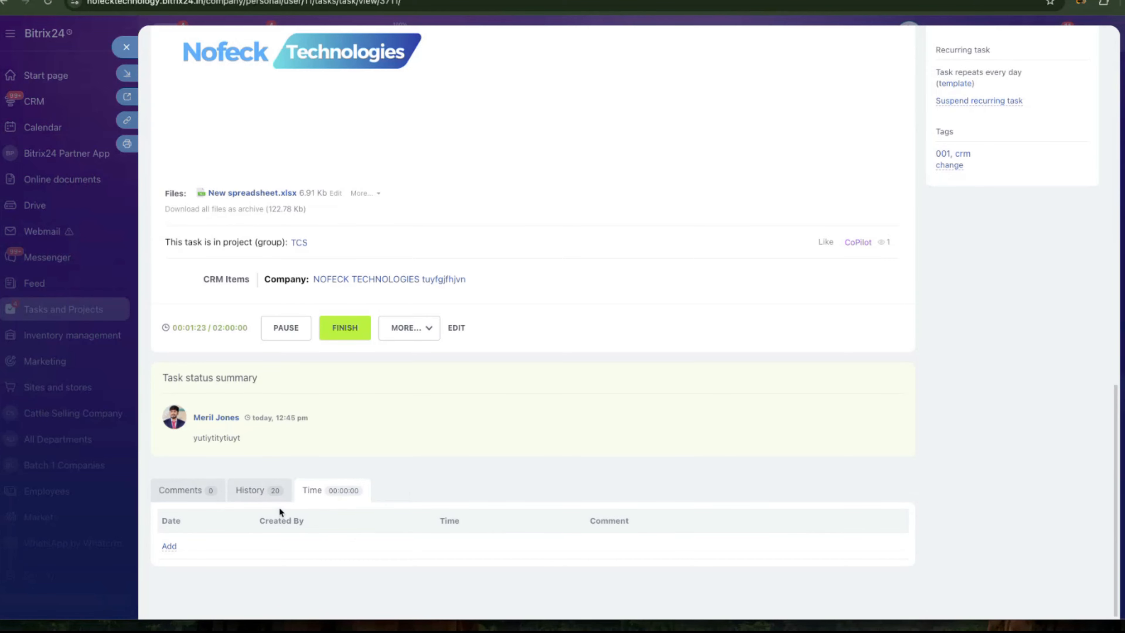
left_click(171, 545)
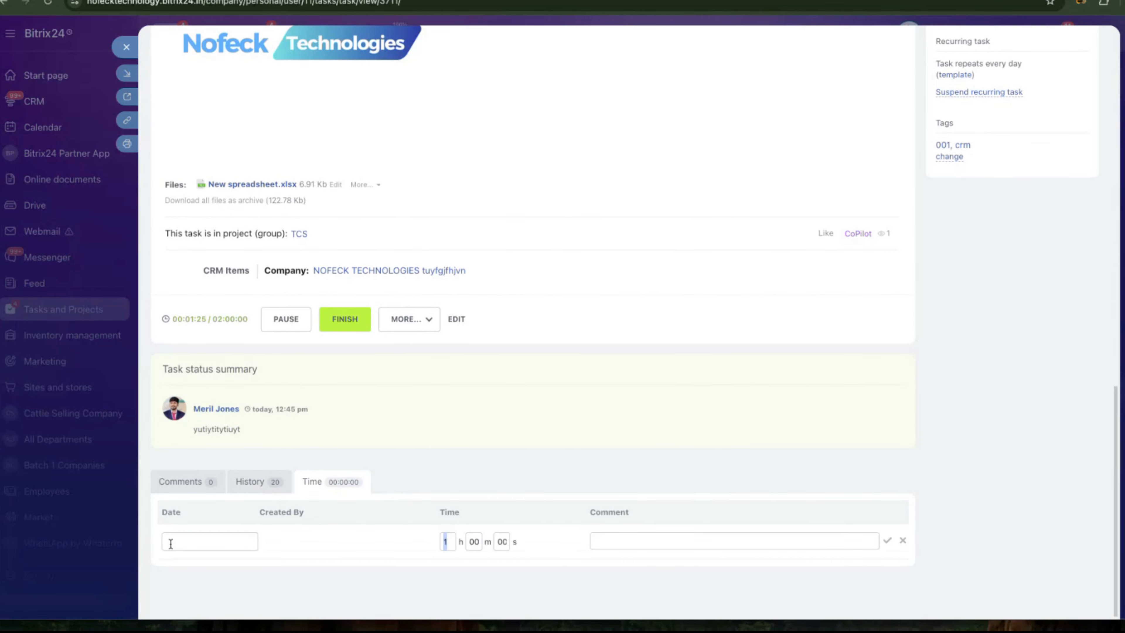
left_click(212, 540)
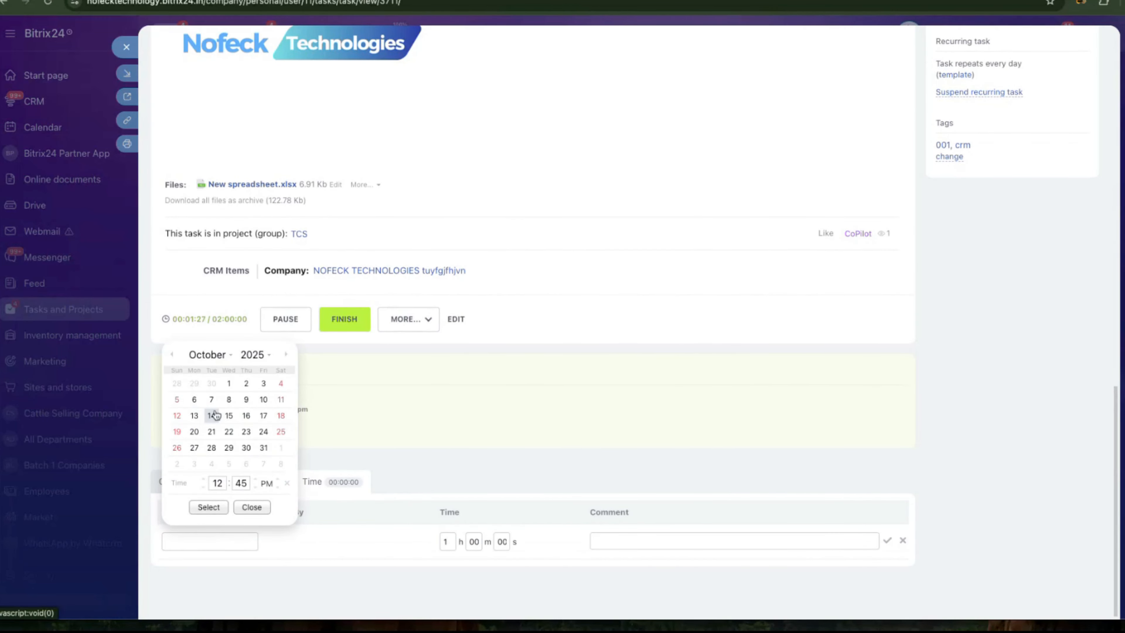
left_click(226, 507)
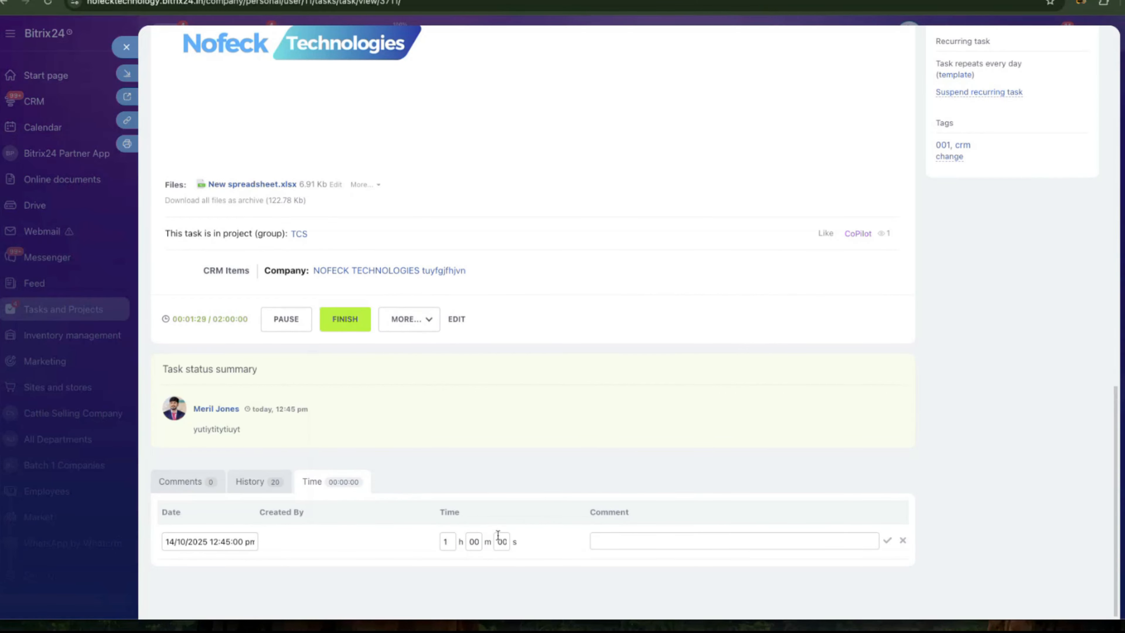
left_click(451, 542)
left_click(605, 543)
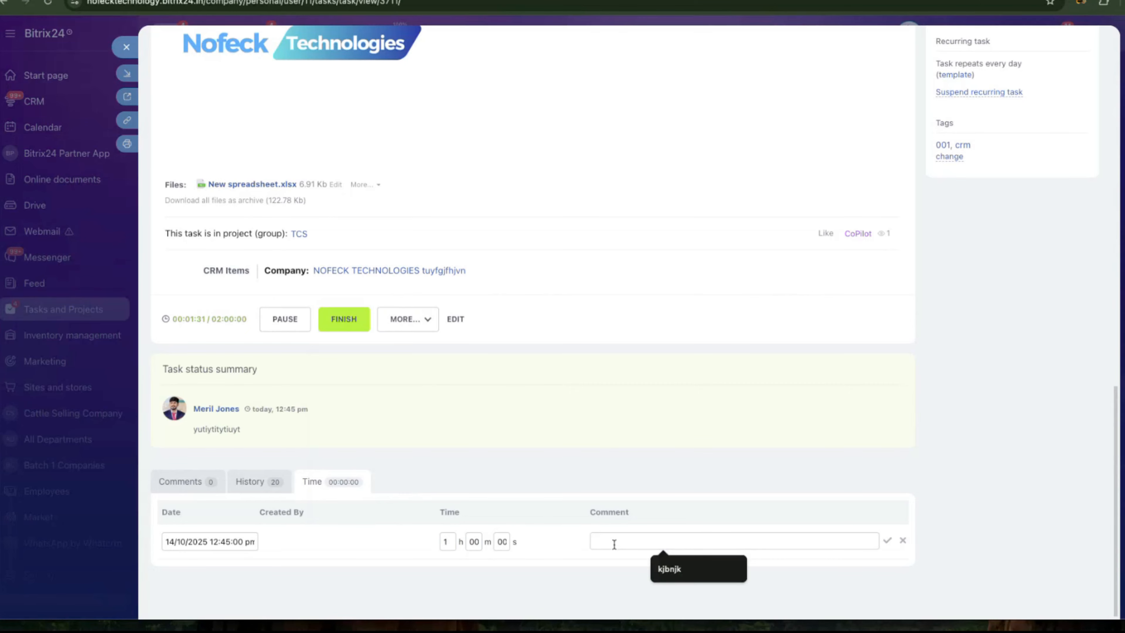
type("kjbnjk")
key("Return")
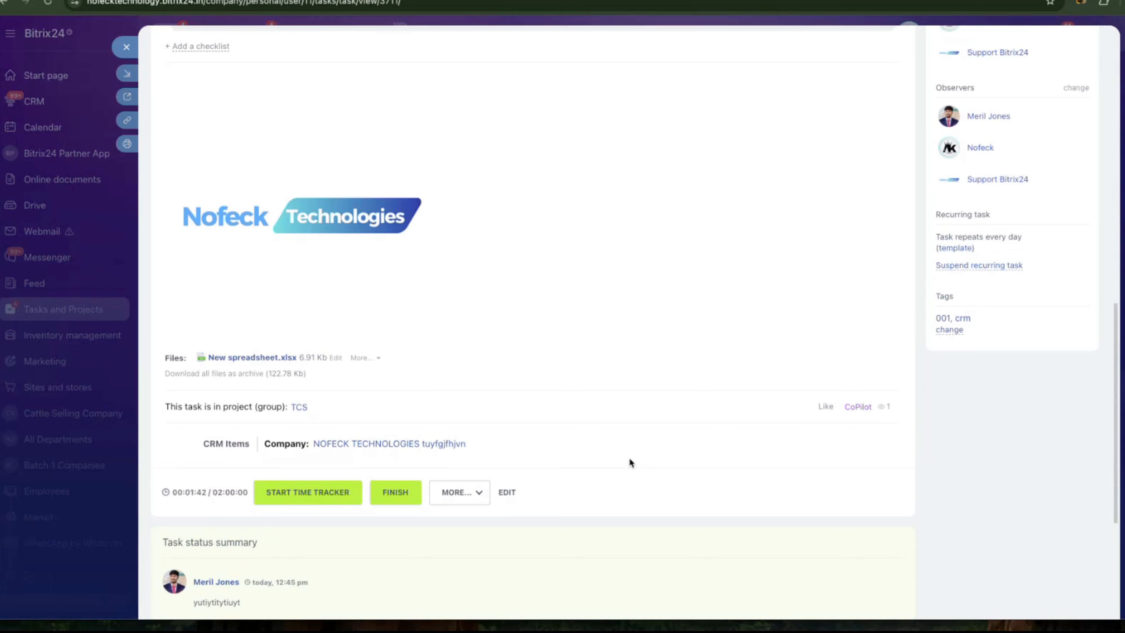
Delete the task's reminder set for 14/10/2025 09:00 am
scroll(630, 458, "up", 3)
scroll(973, 392, "up", 10)
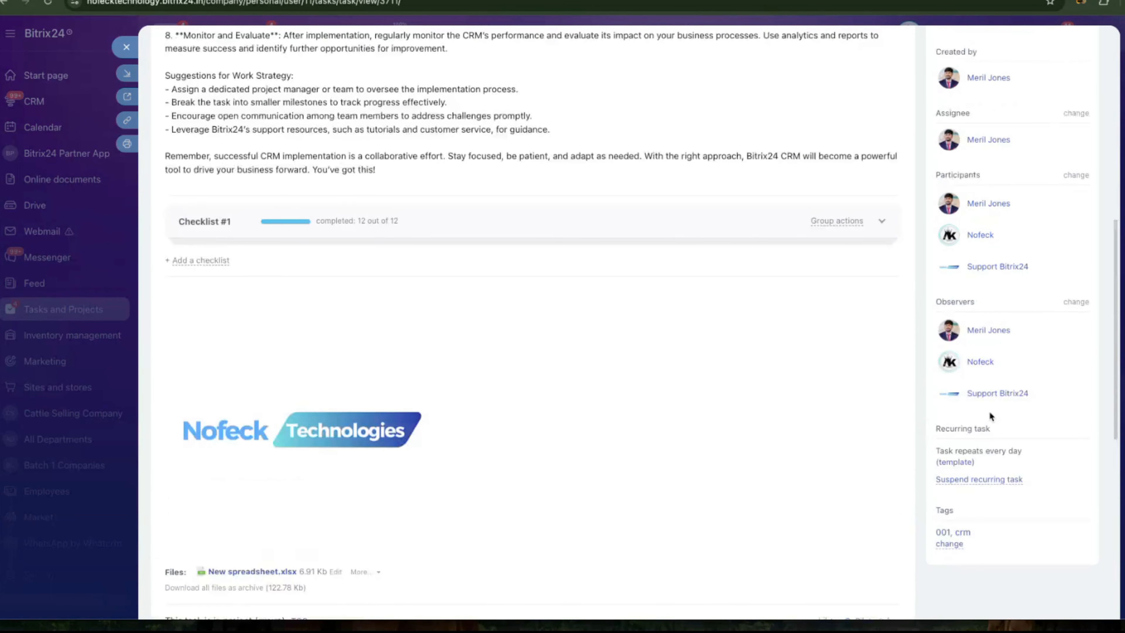
scroll(995, 260, "up", 2)
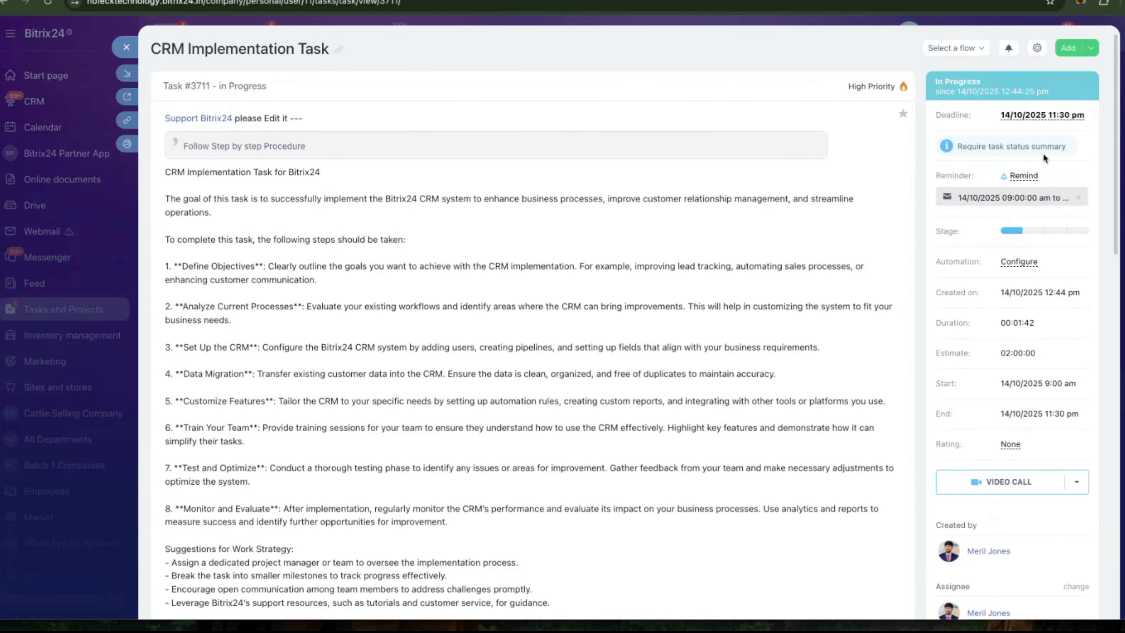
scroll(1043, 152, "down", 1)
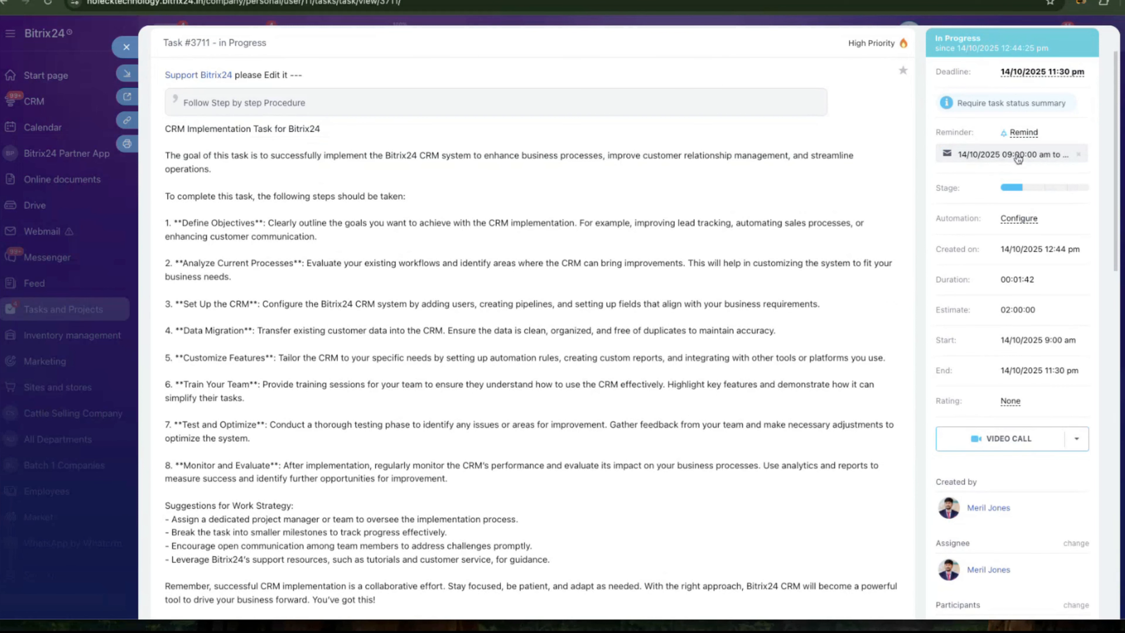
left_click(1079, 153)
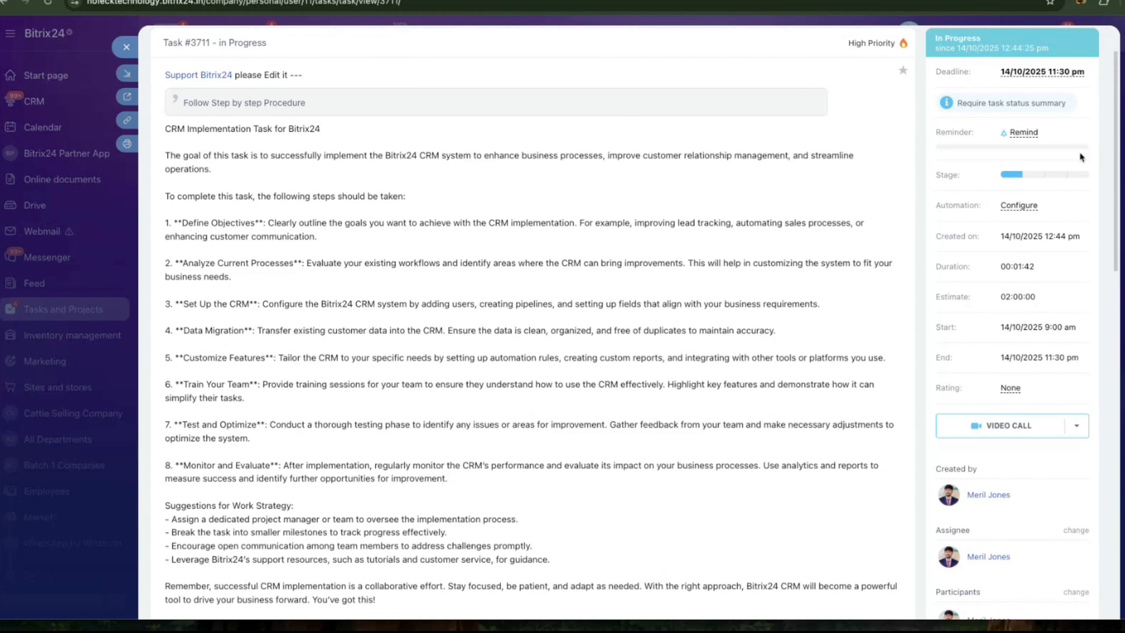
View the task automation rules and triggers for the TCS project, and return to the task
scroll(1049, 191, "down", 1)
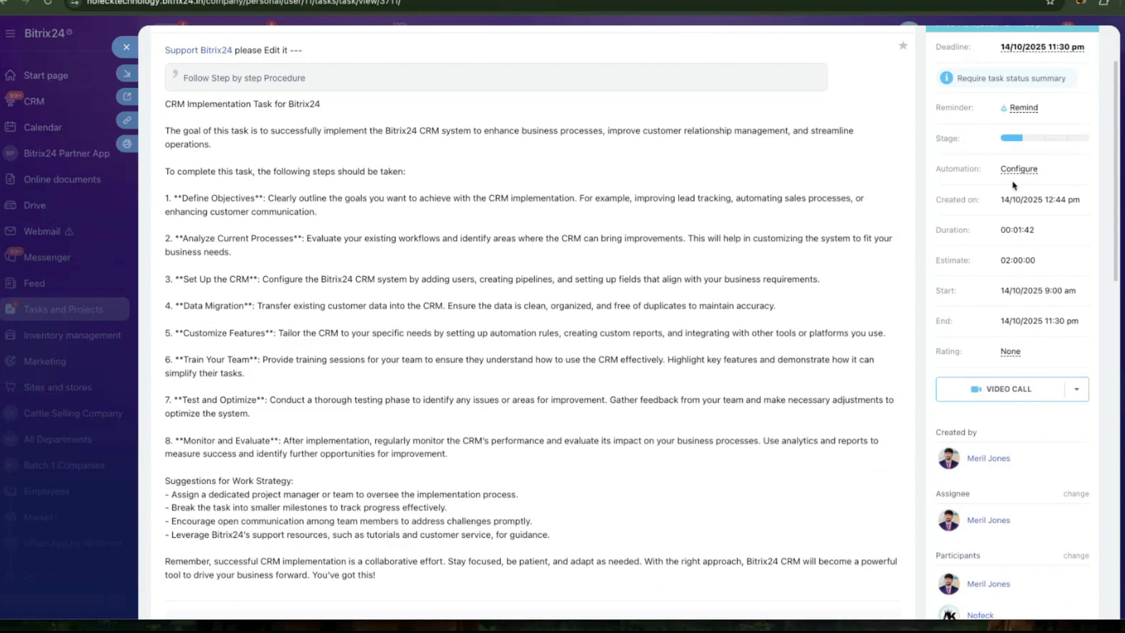
left_click(1017, 170)
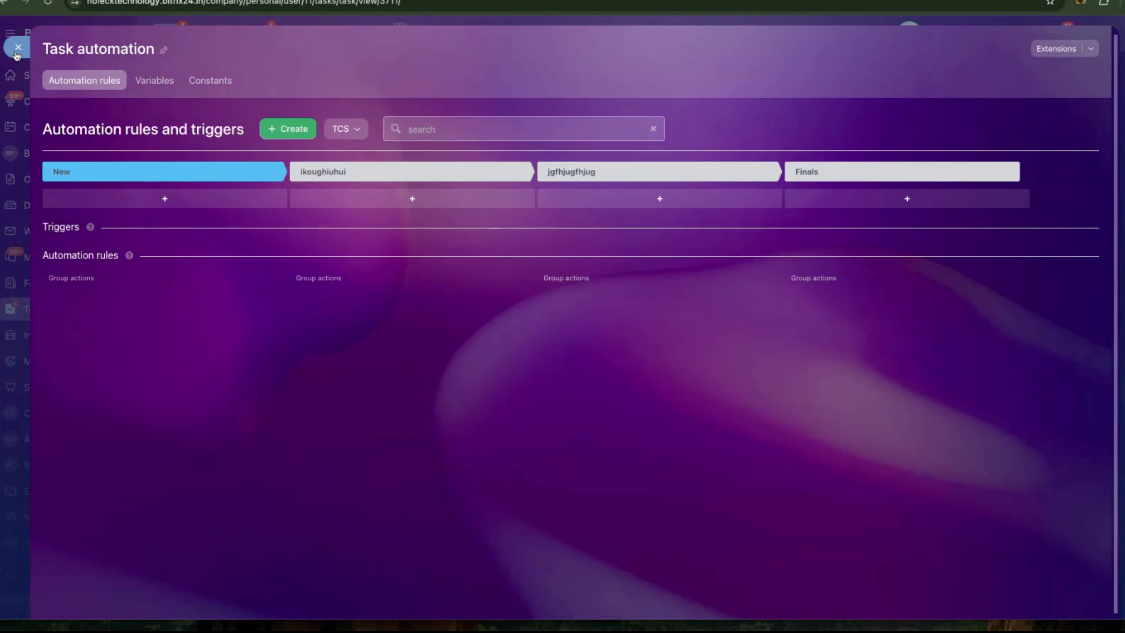
left_click(17, 53)
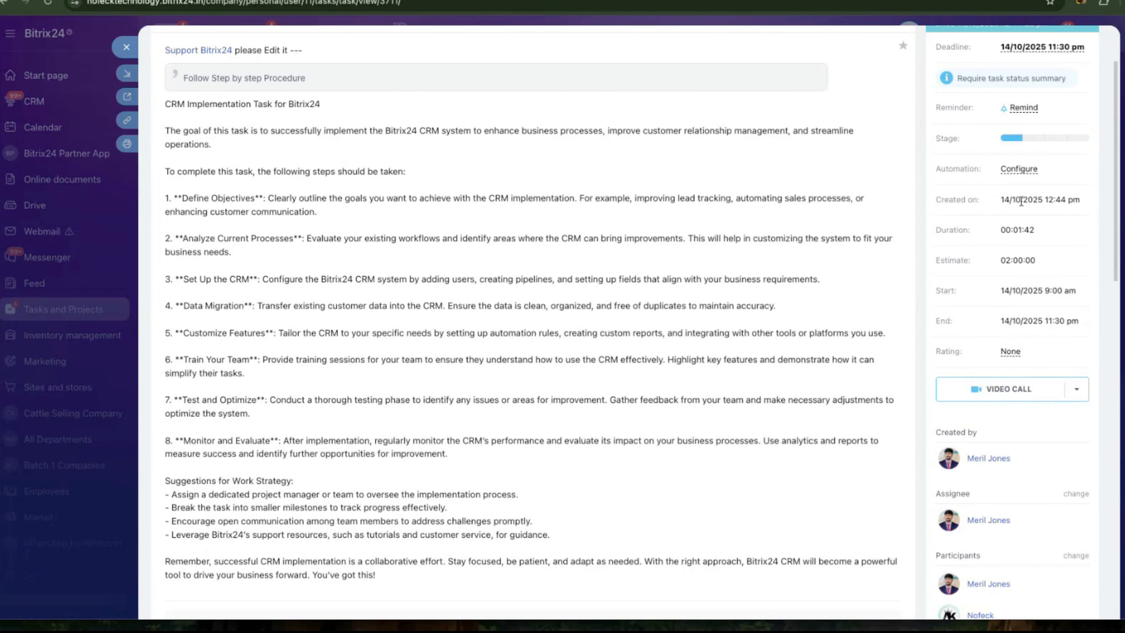
Set the task's rating to Positive
scroll(974, 189, "down", 1)
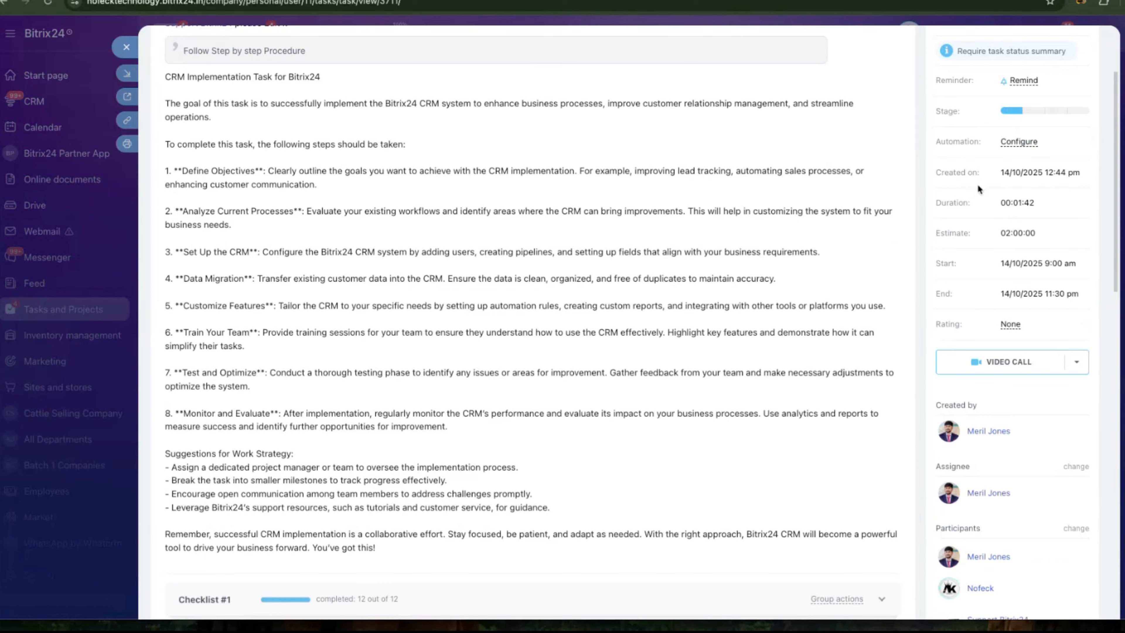
scroll(980, 213, "down", 3)
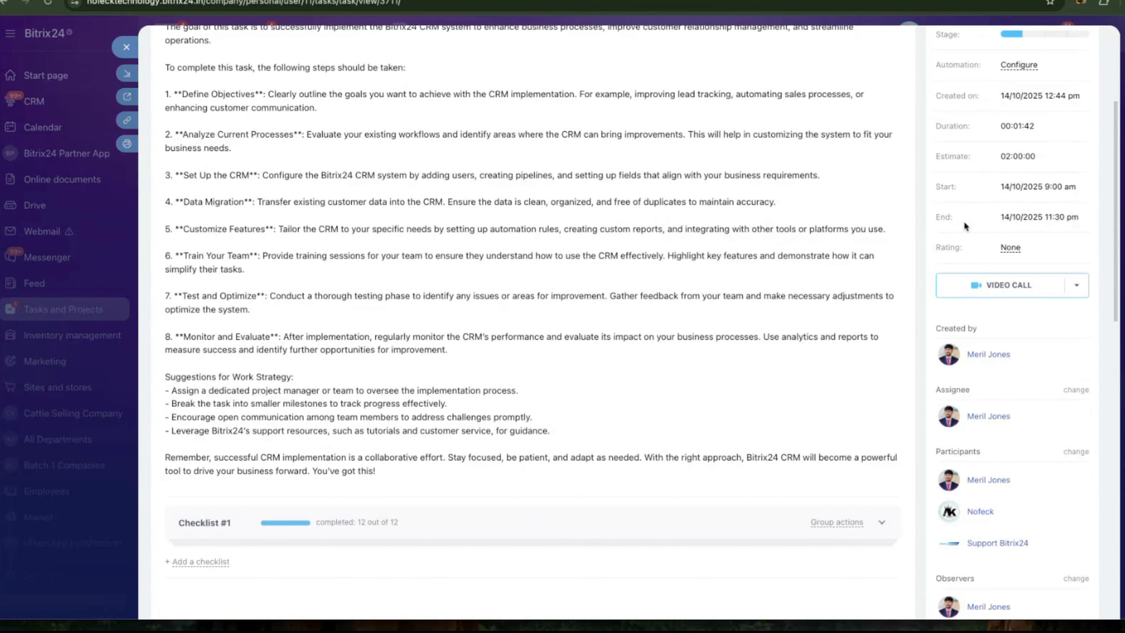
scroll(964, 221, "down", 2)
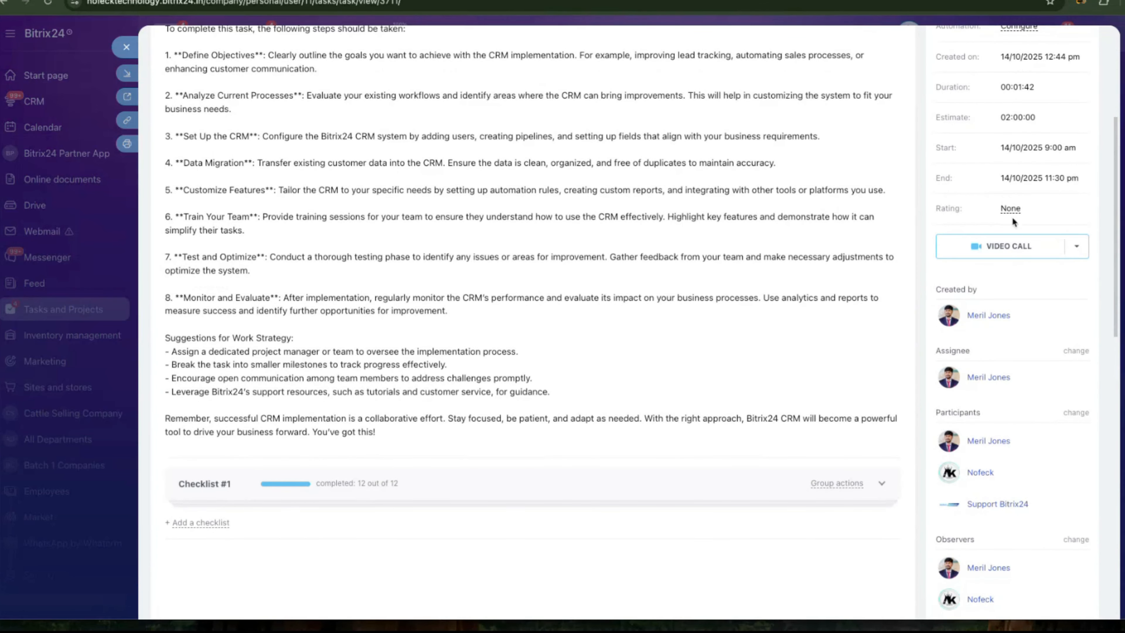
left_click(1011, 214)
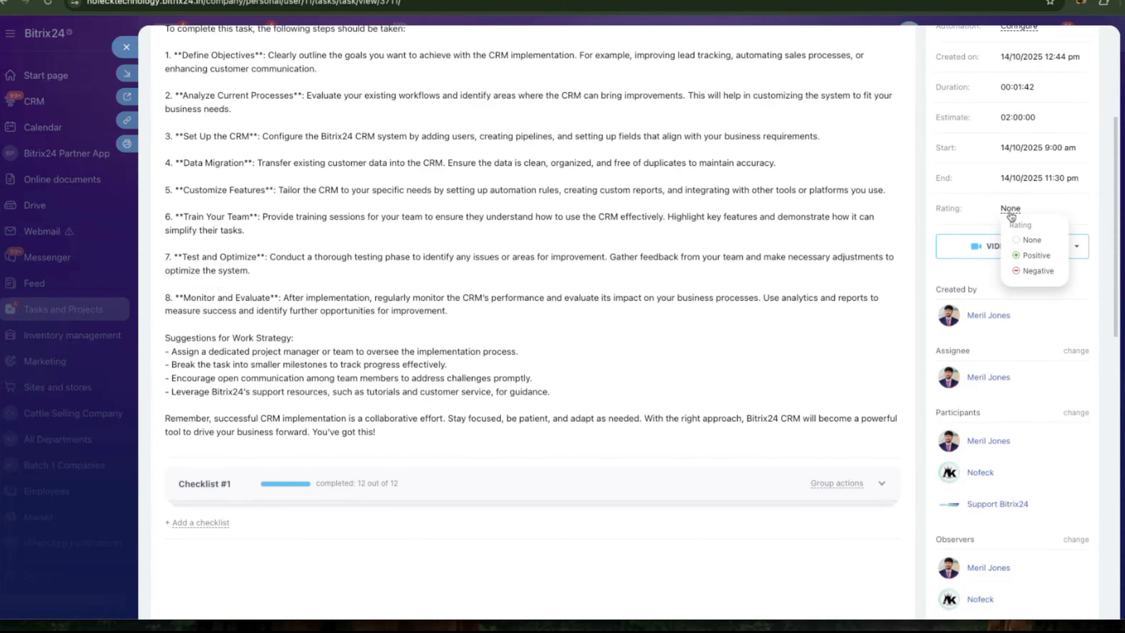
left_click(1033, 261)
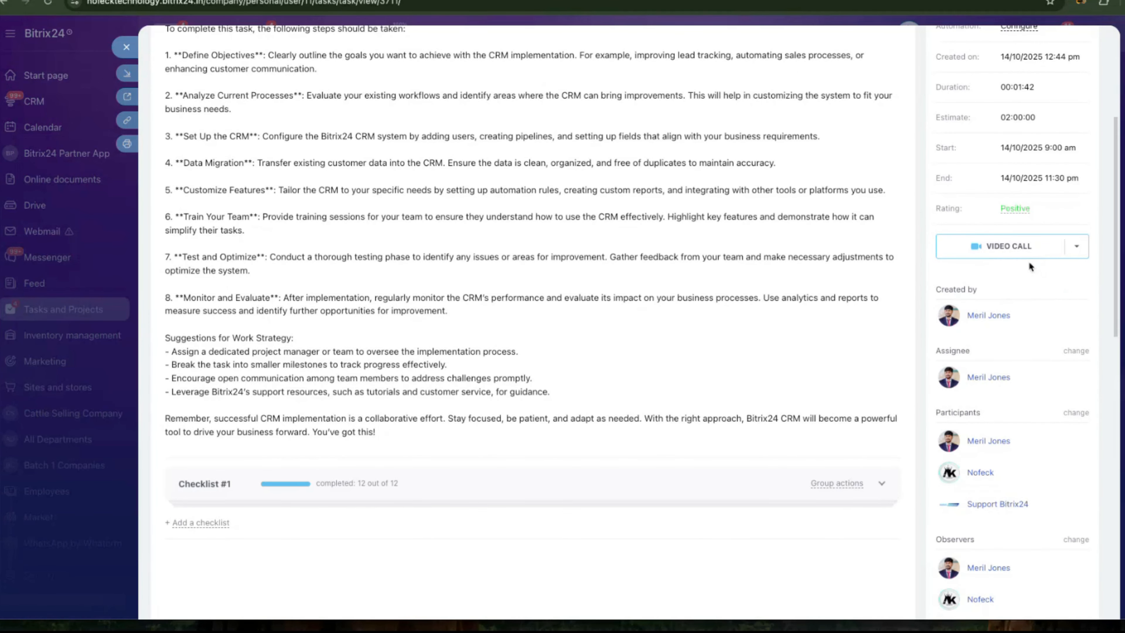
Show the task's video call options and suspend its daily recurrence
scroll(1020, 303, "down", 1)
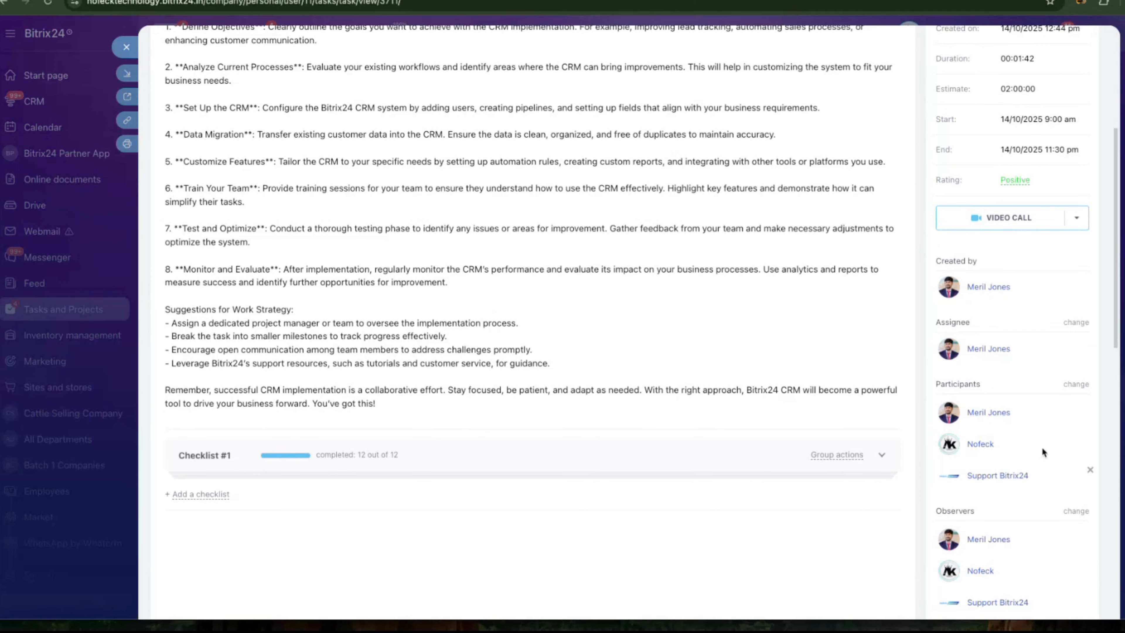
left_click(1067, 226)
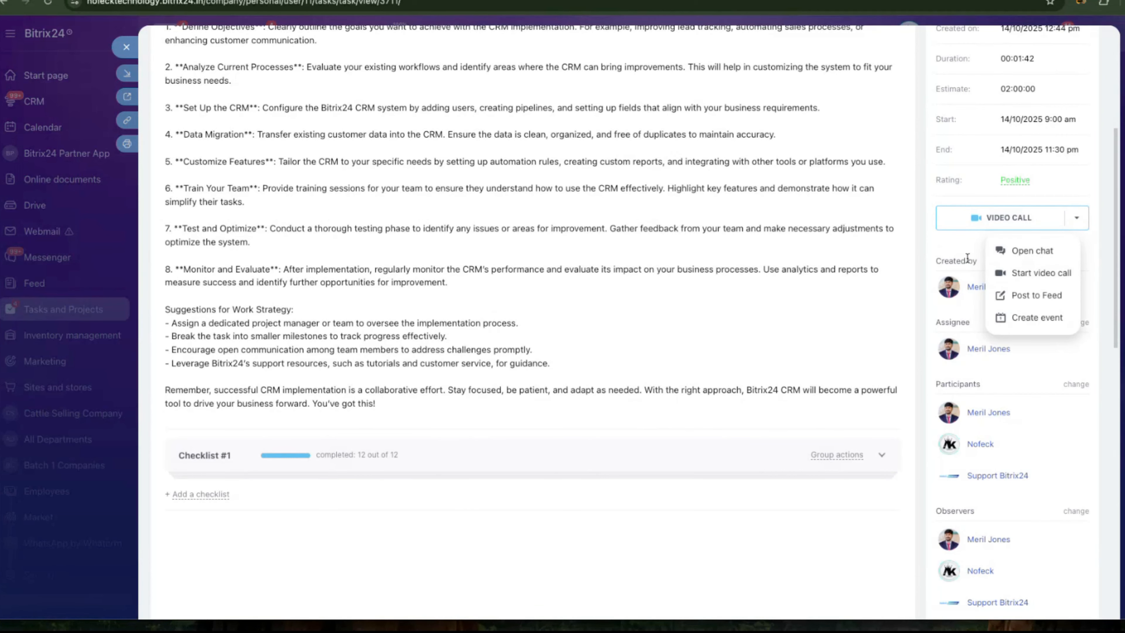
scroll(968, 258, "down", 4)
scroll(967, 259, "down", 5)
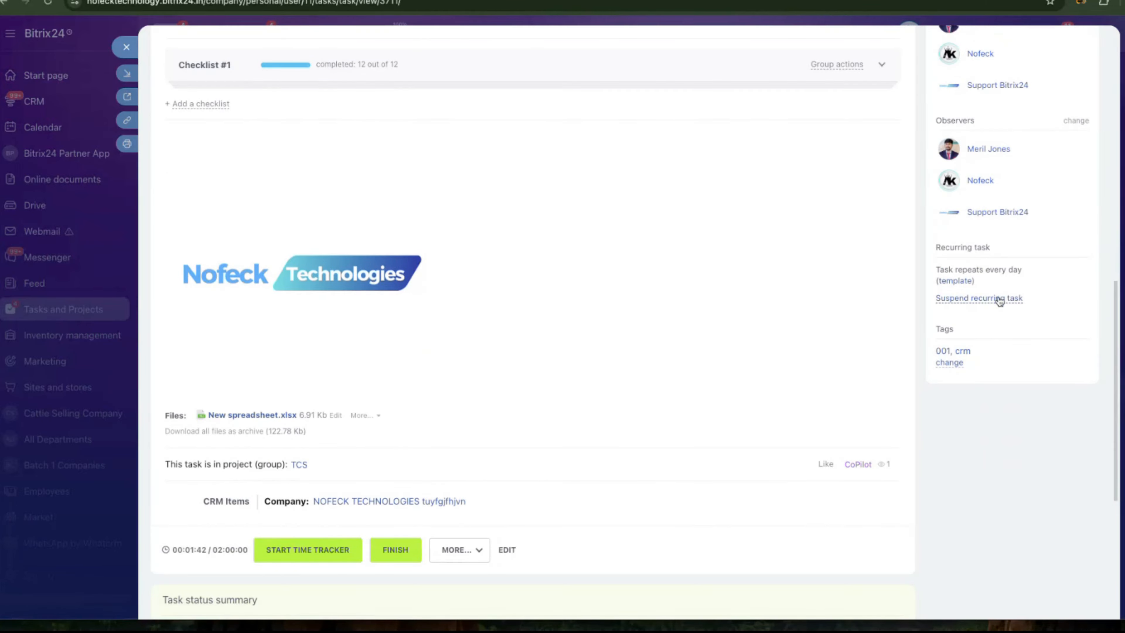
left_click(966, 302)
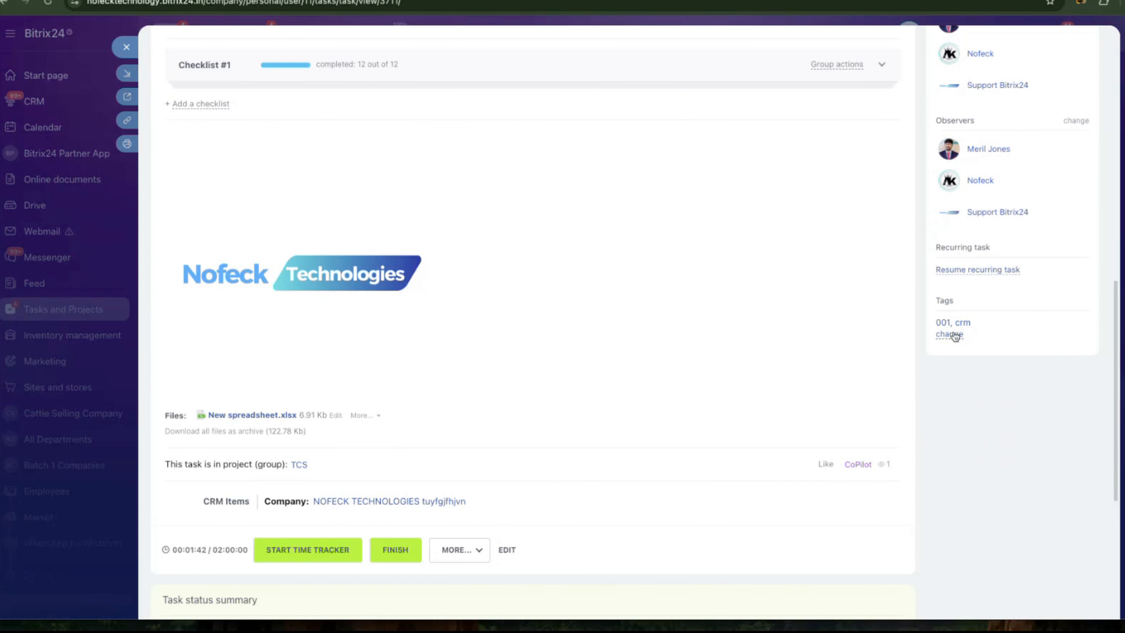
Finish the CRM Implementation Task
scroll(487, 471, "down", 2)
scroll(488, 471, "down", 2)
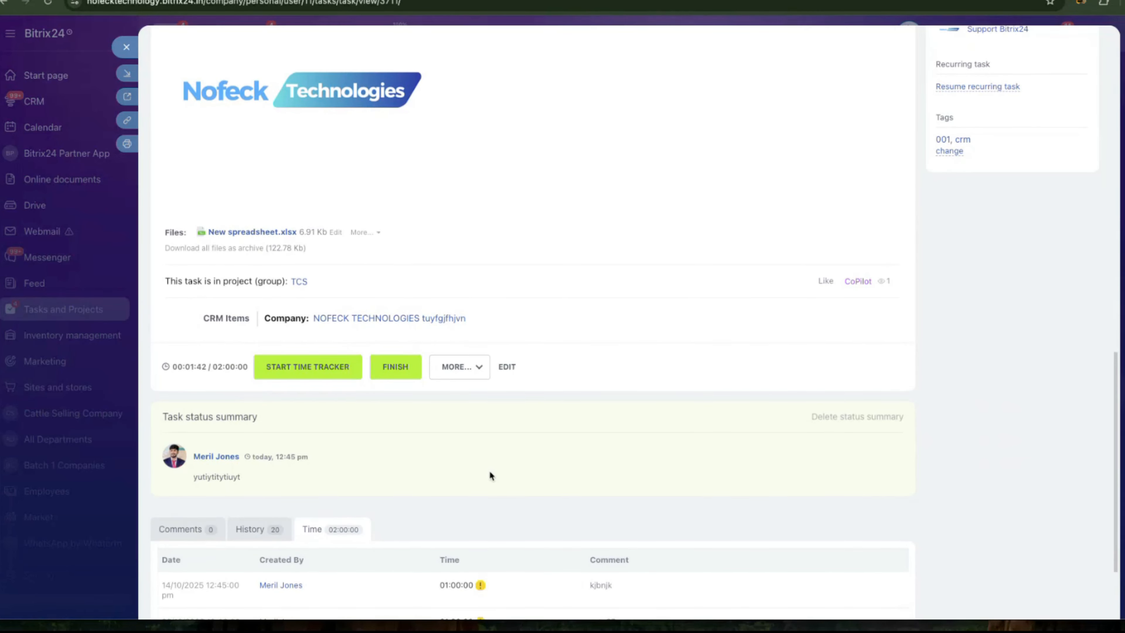
scroll(479, 461, "down", 1)
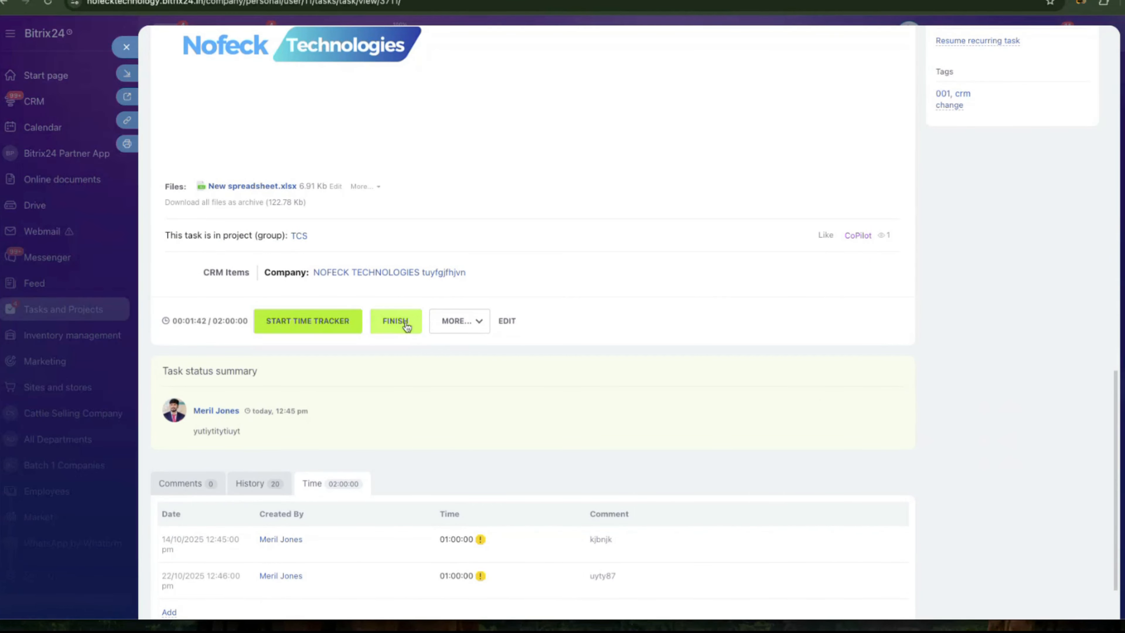
left_click(395, 321)
scroll(407, 326, "down", 1)
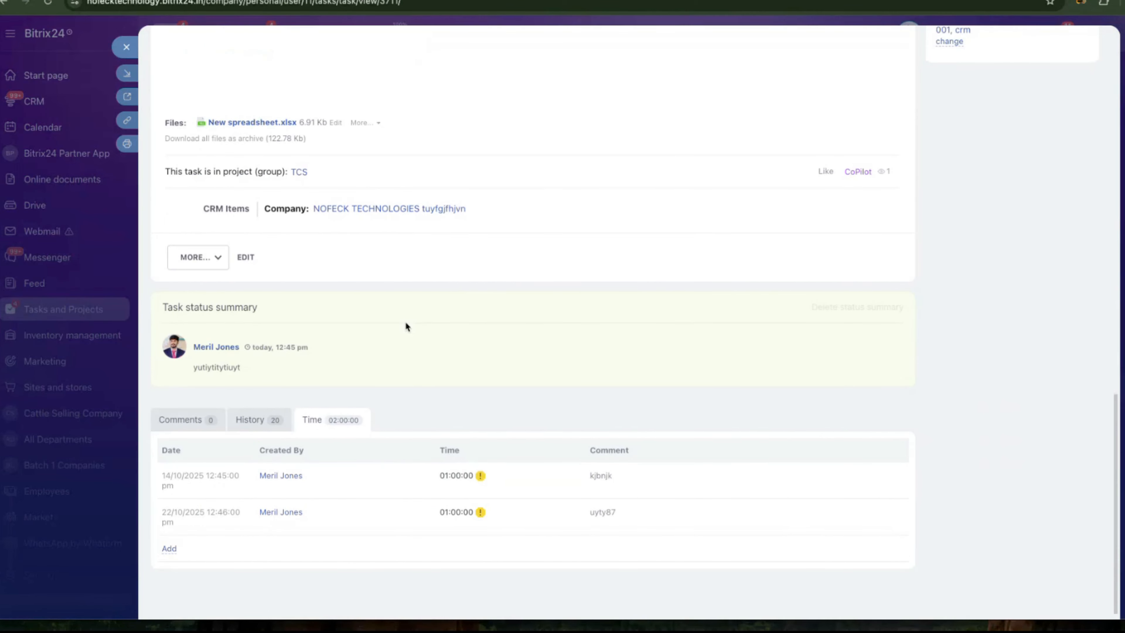
Review the finished task's status, details and comment thread
scroll(406, 326, "up", 4)
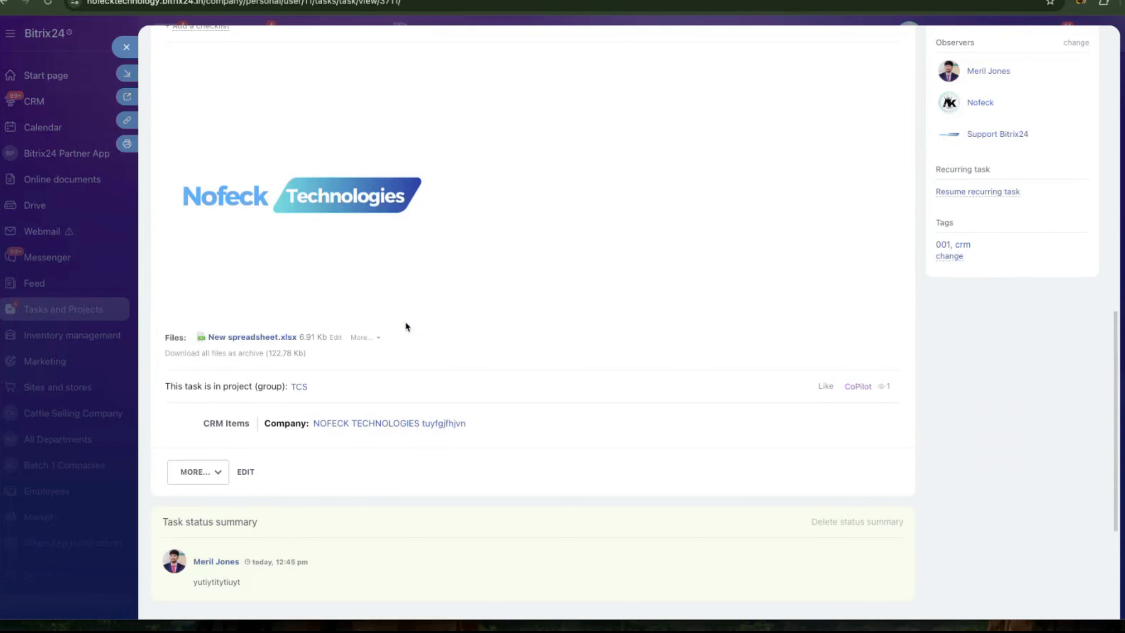
scroll(406, 324, "up", 6)
scroll(406, 324, "up", 8)
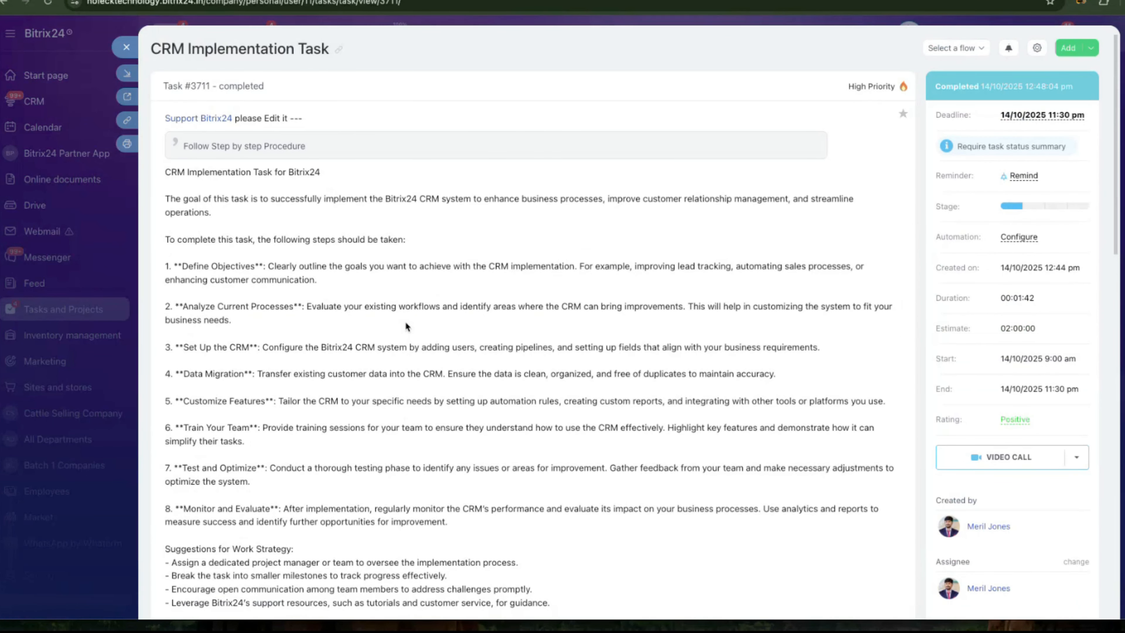
scroll(406, 327, "down", 12)
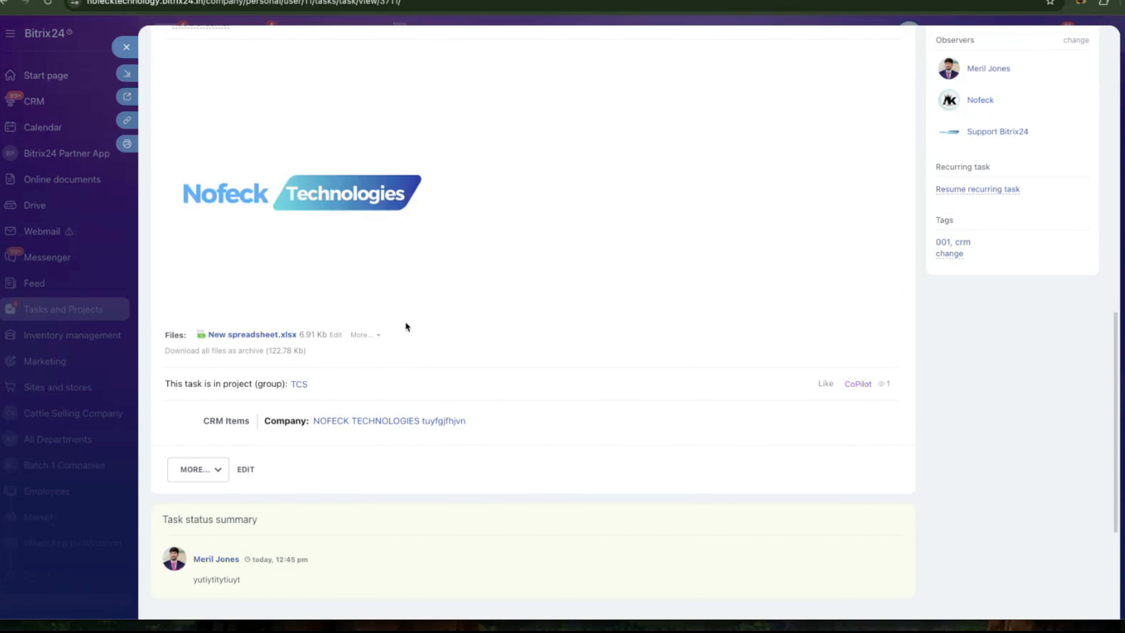
scroll(406, 326, "down", 4)
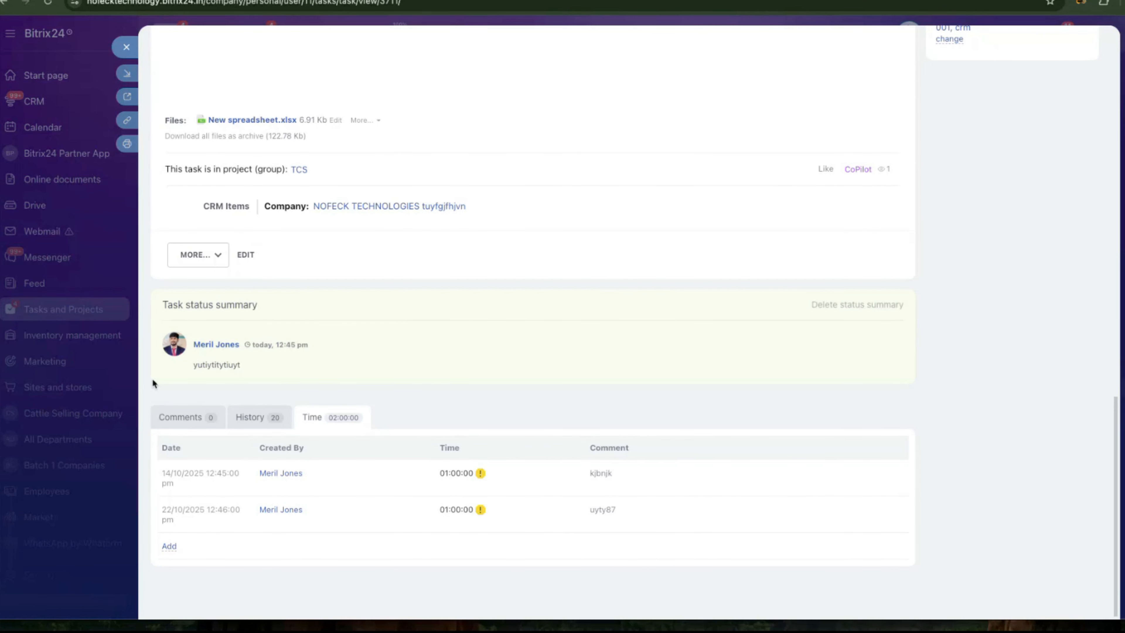
left_click(181, 417)
scroll(398, 458, "down", 3)
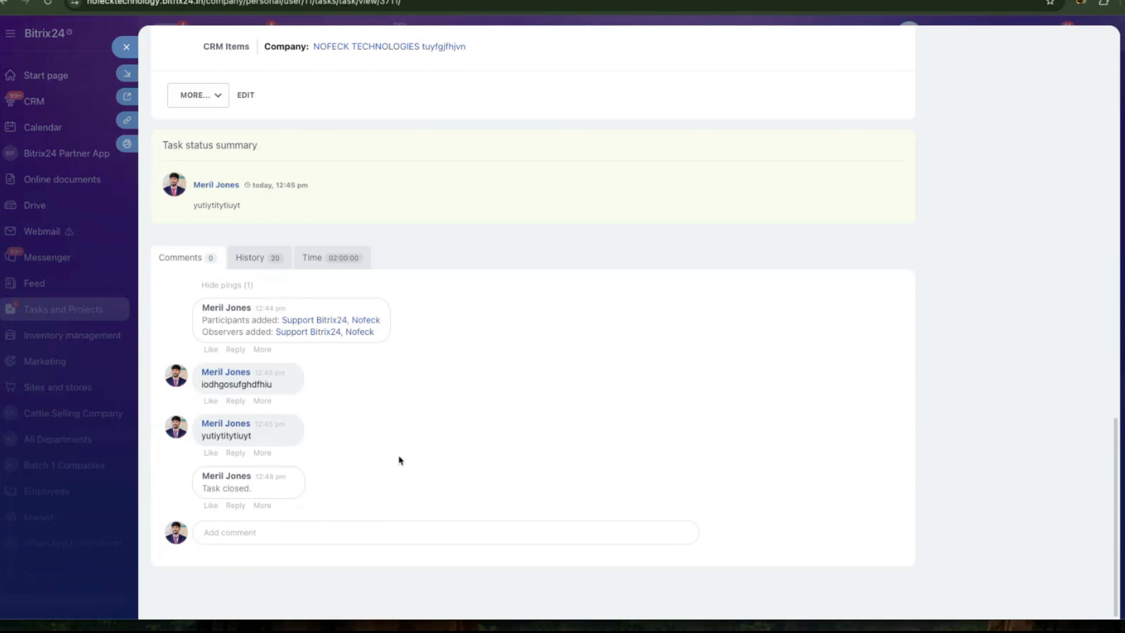
View the messenger's notifications list, close it and return to the task
scroll(399, 455, "up", 9)
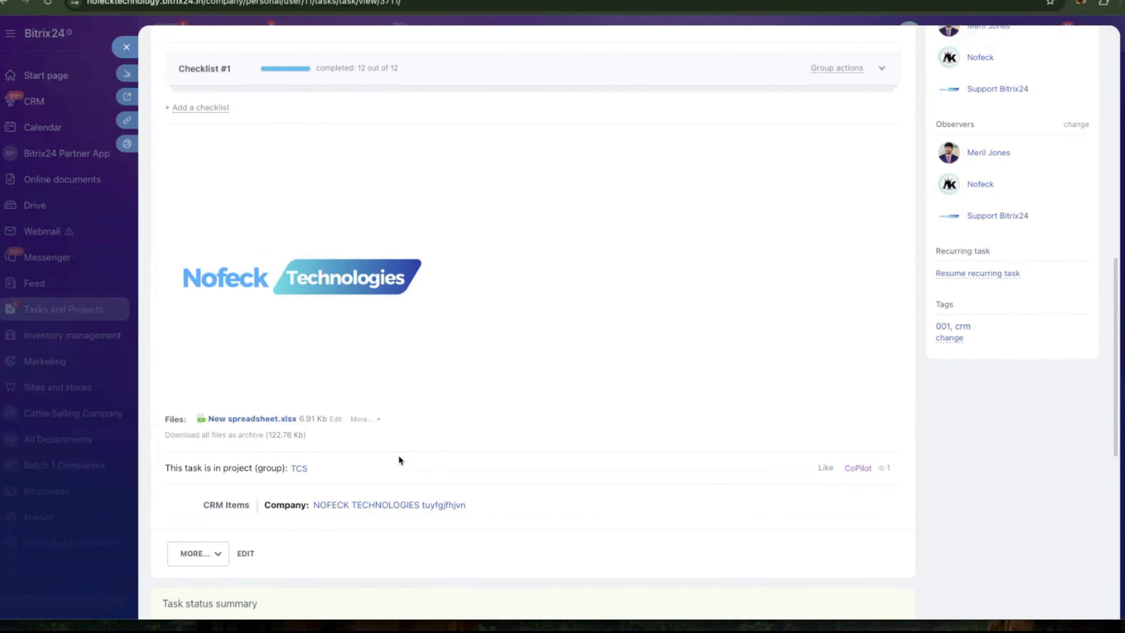
scroll(398, 456, "up", 10)
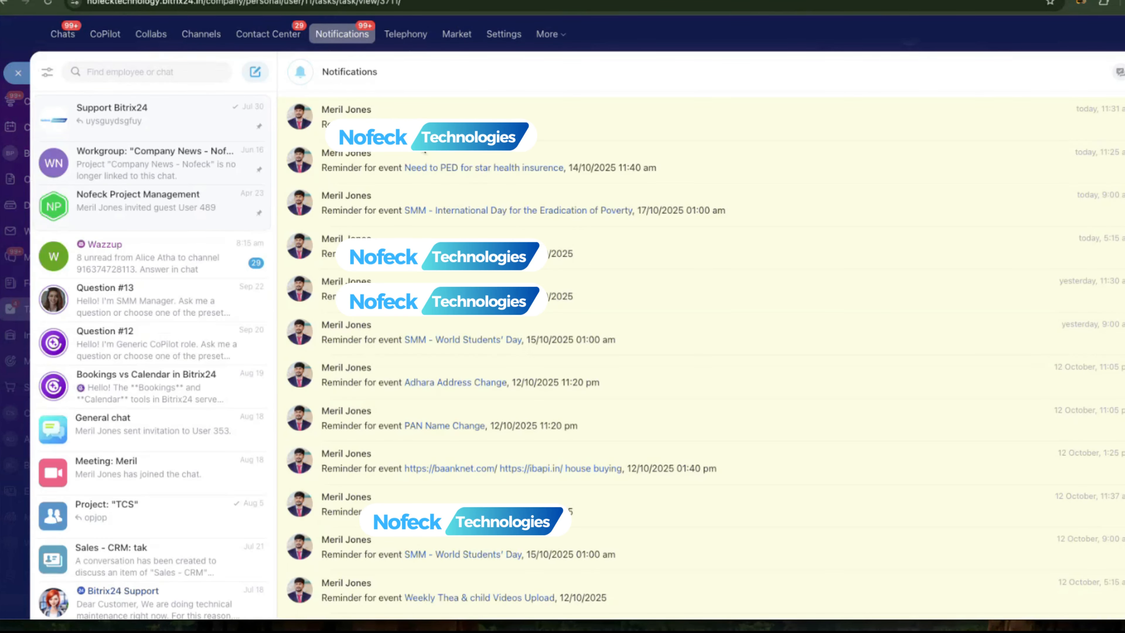
left_click(19, 74)
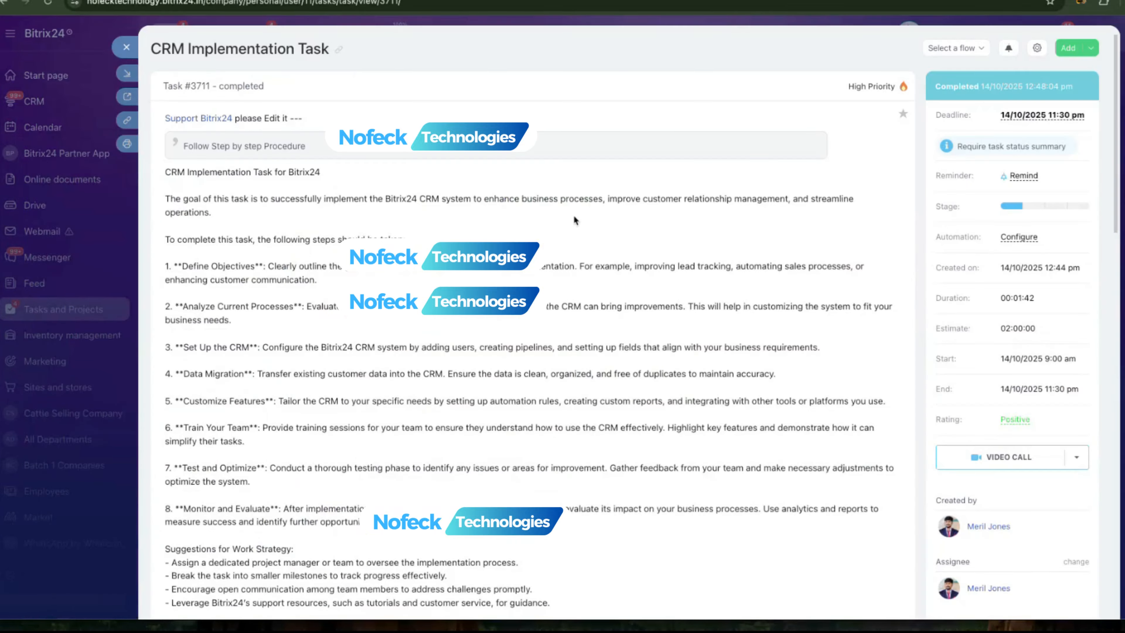